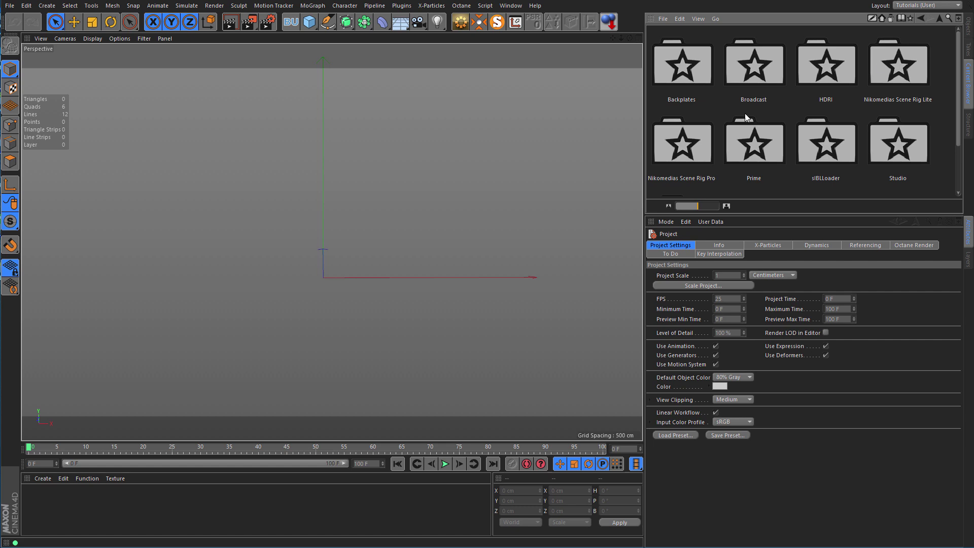
- Load the Nikomedias Scene Rig Pro preset from its library folder into the scene and select the rig object
double_click(701, 156)
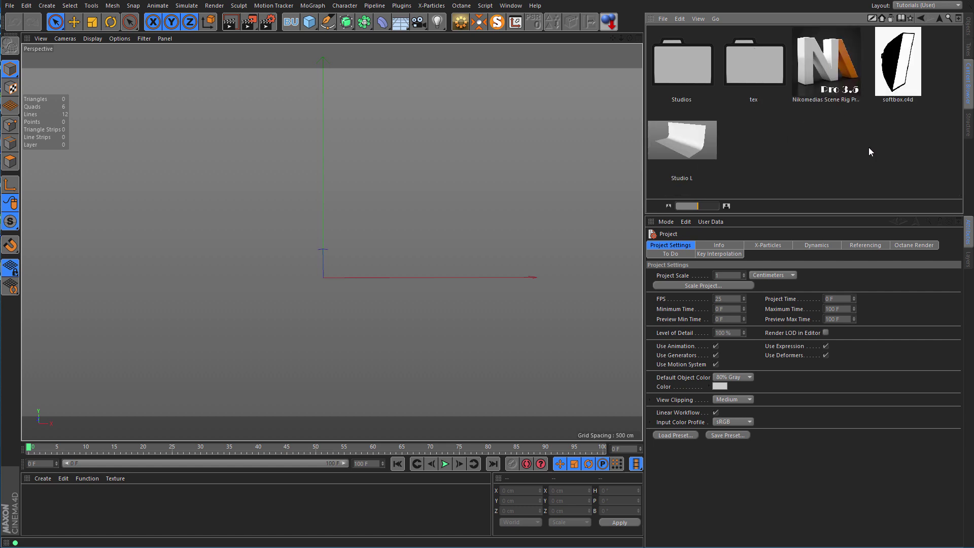
drag(811, 215, 811, 261)
double_click(823, 78)
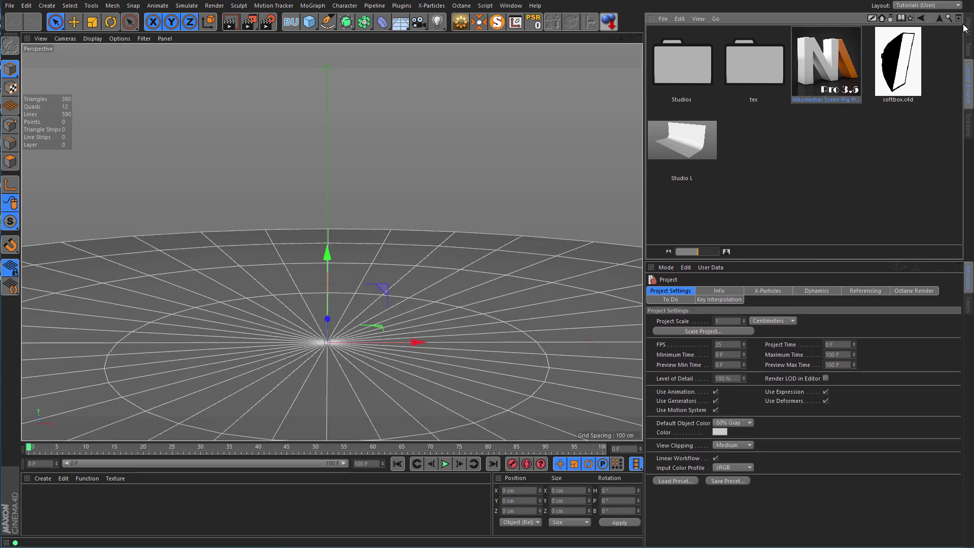
click(965, 28)
click(693, 34)
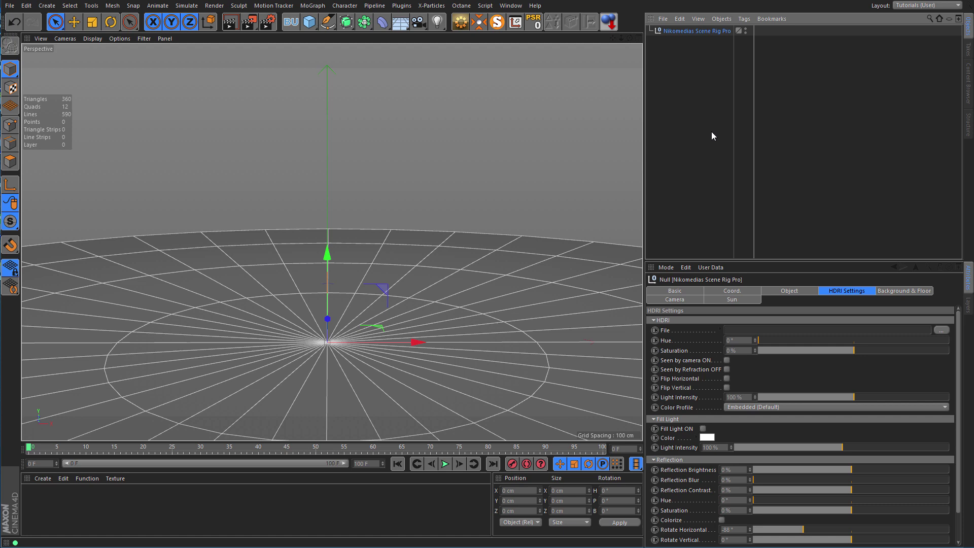
drag(802, 262, 803, 220)
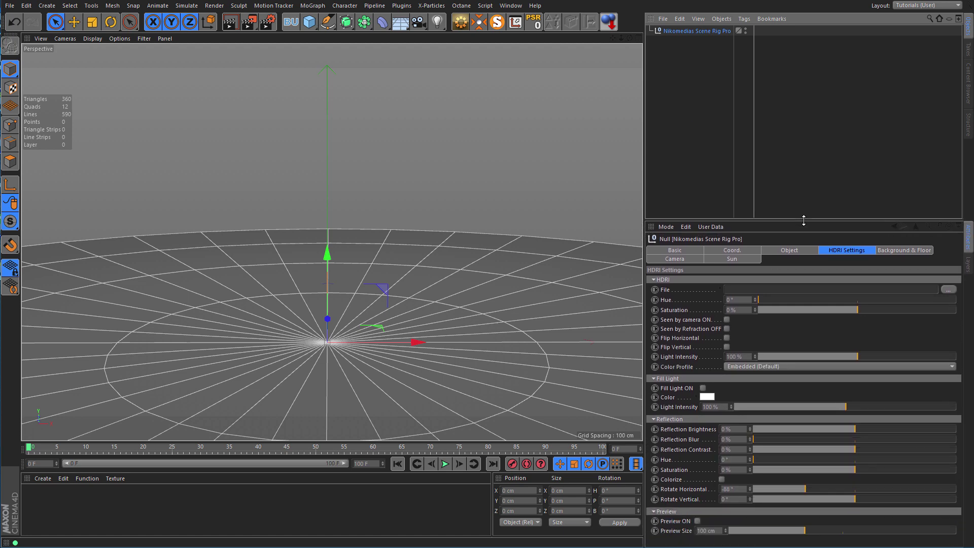
- Activate the rig's camera, try a Film Offset Y of 15%, and reset both film offsets to 0%
click(657, 259)
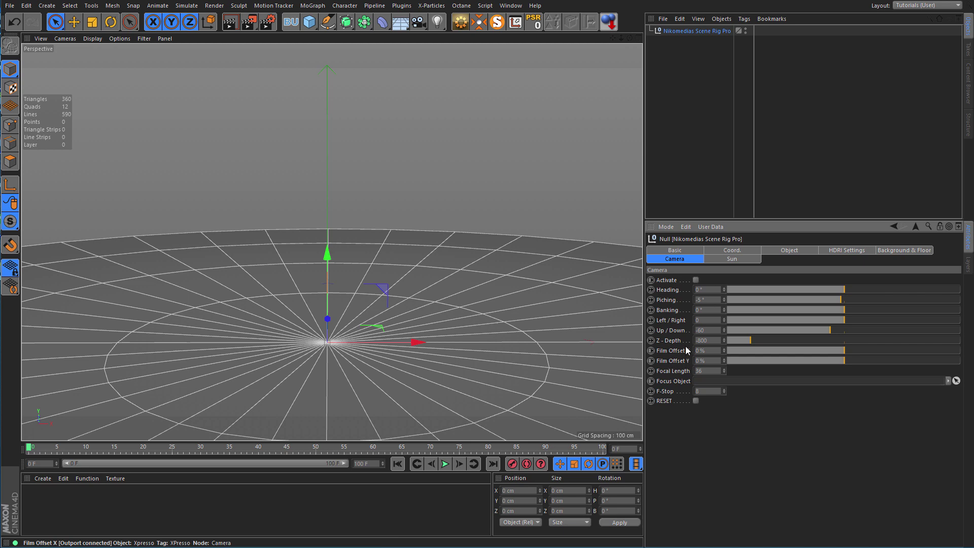
click(695, 280)
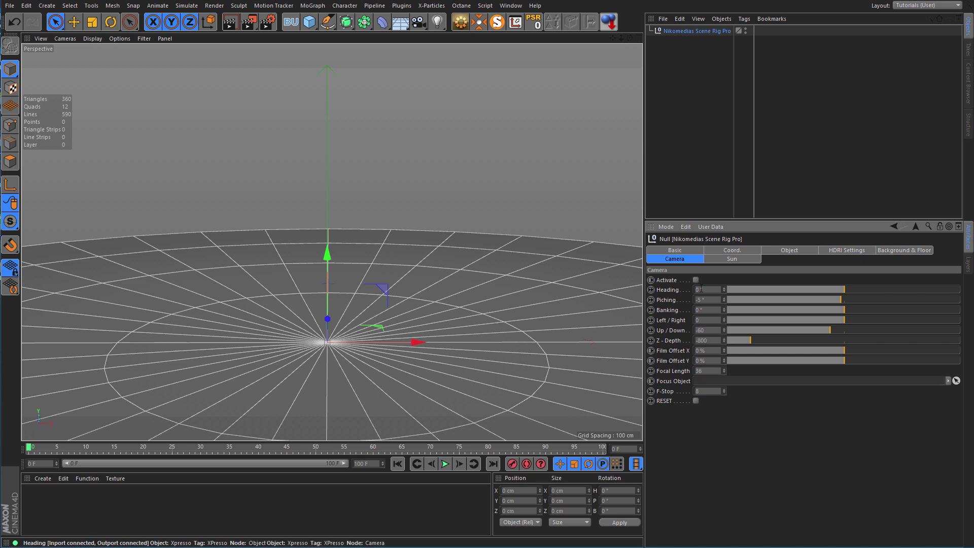
drag(841, 349, 861, 361)
text(0)
key(Return)
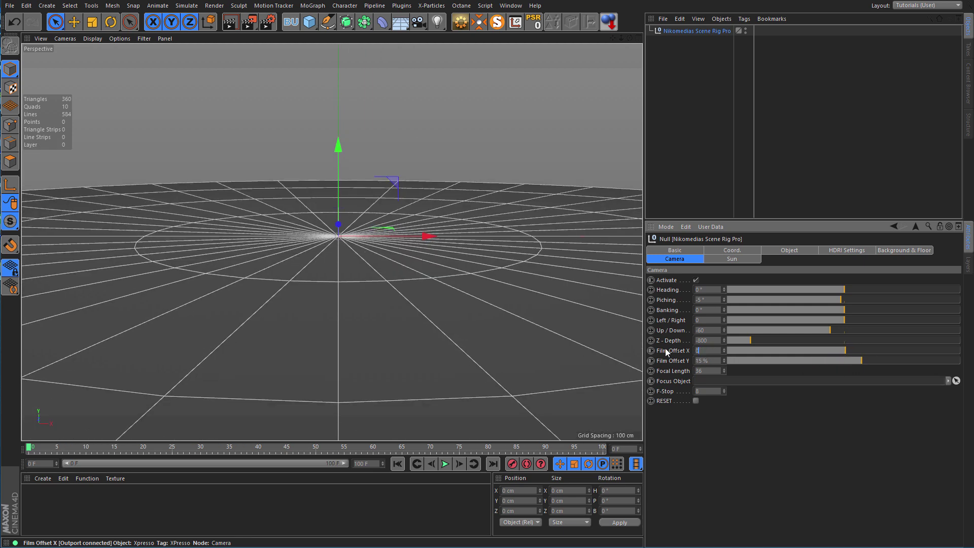
key(Tab)
text(0)
key(Return)
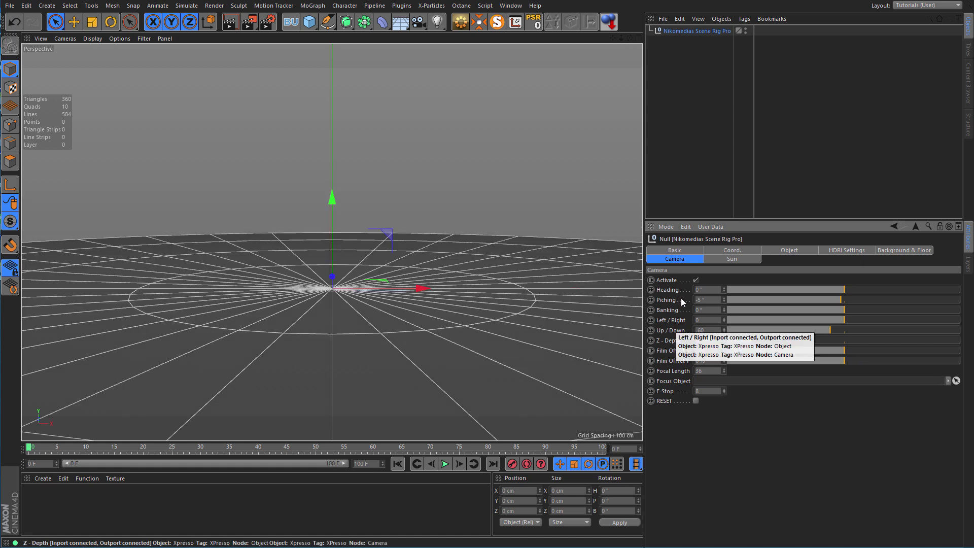
- Try a Film Offset X of -100% on the rig's camera, reset it to 0%, and deactivate the camera
drag(777, 352, 714, 350)
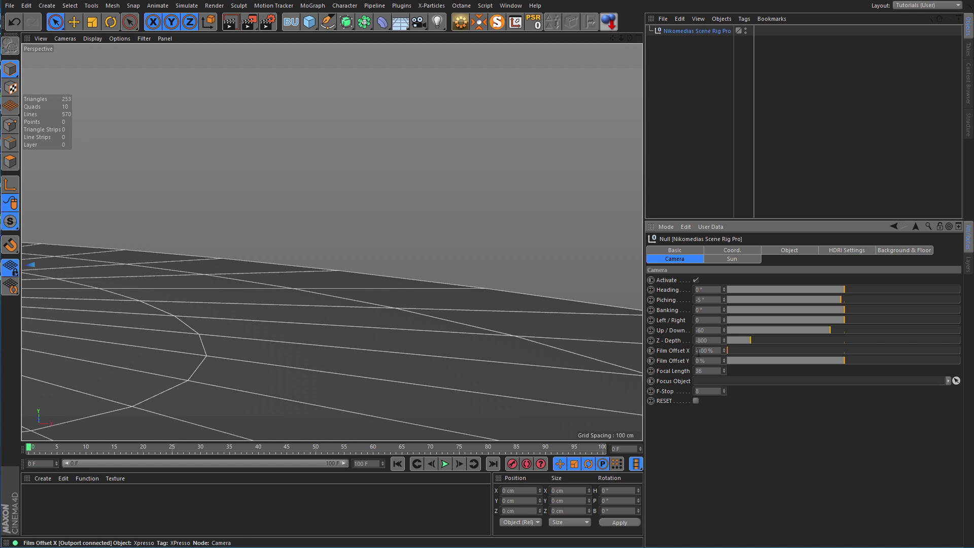
drag(724, 351, 784, 351)
text(0)
key(Return)
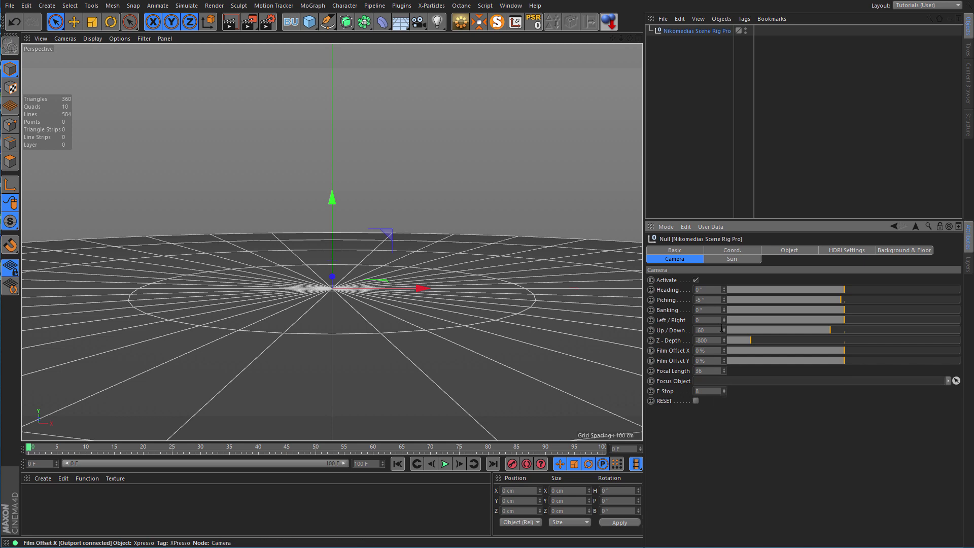
click(695, 280)
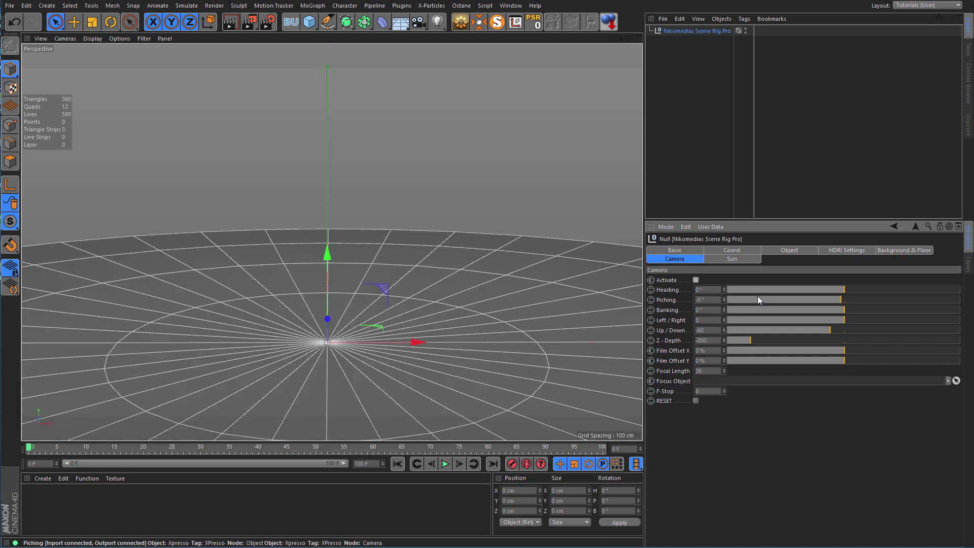
- Turn off Floor On and Floor seen by Reflection in the rig's background and floor settings
click(888, 252)
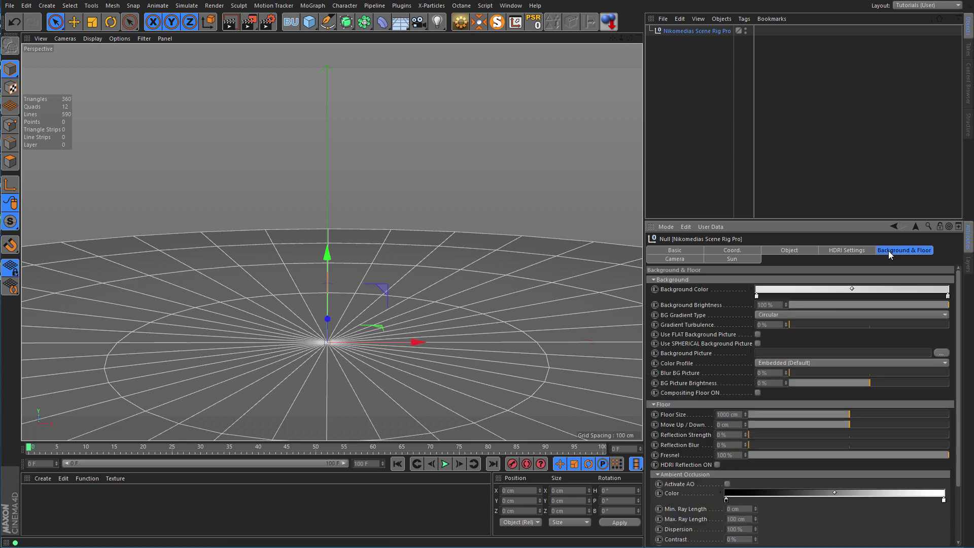
click(851, 253)
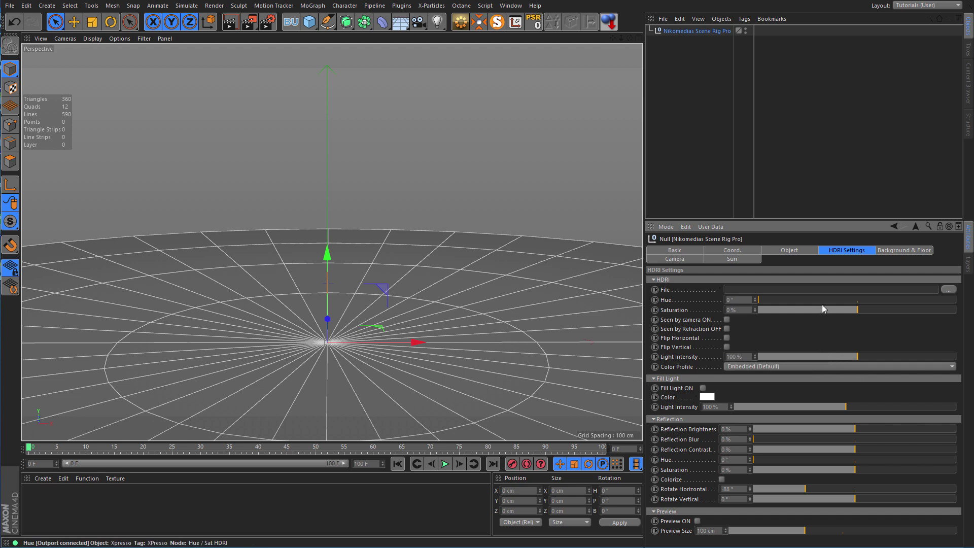
click(905, 251)
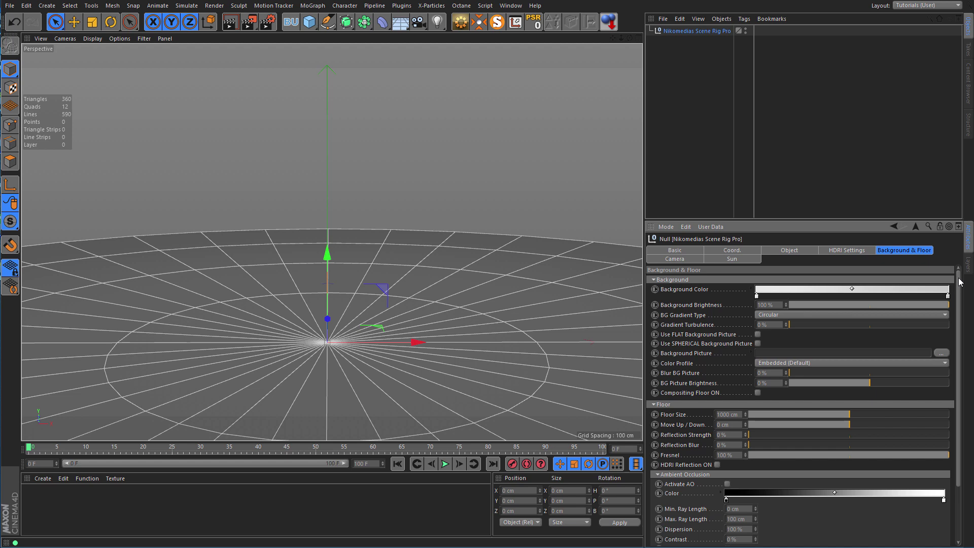
scroll(953, 284, down, 3)
click(739, 521)
click(739, 530)
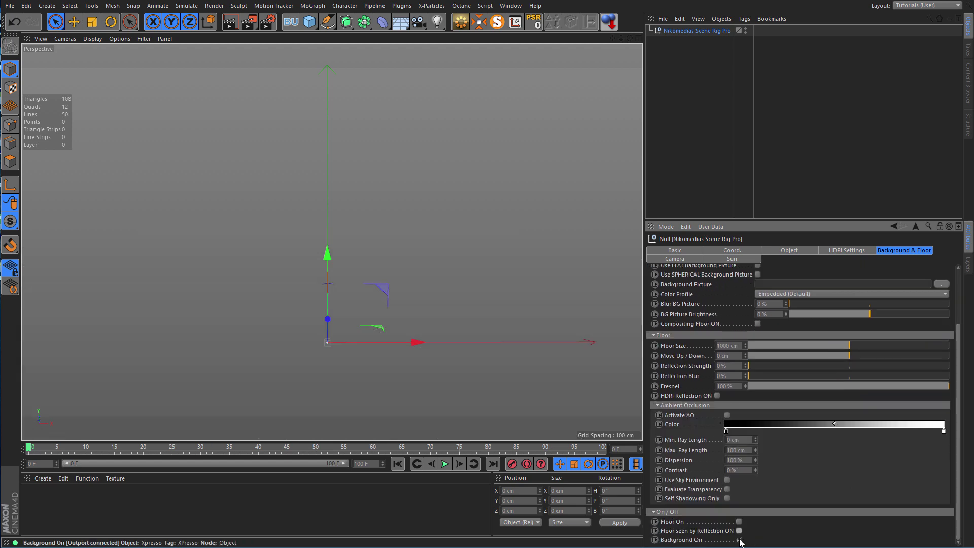
drag(959, 356, 959, 277)
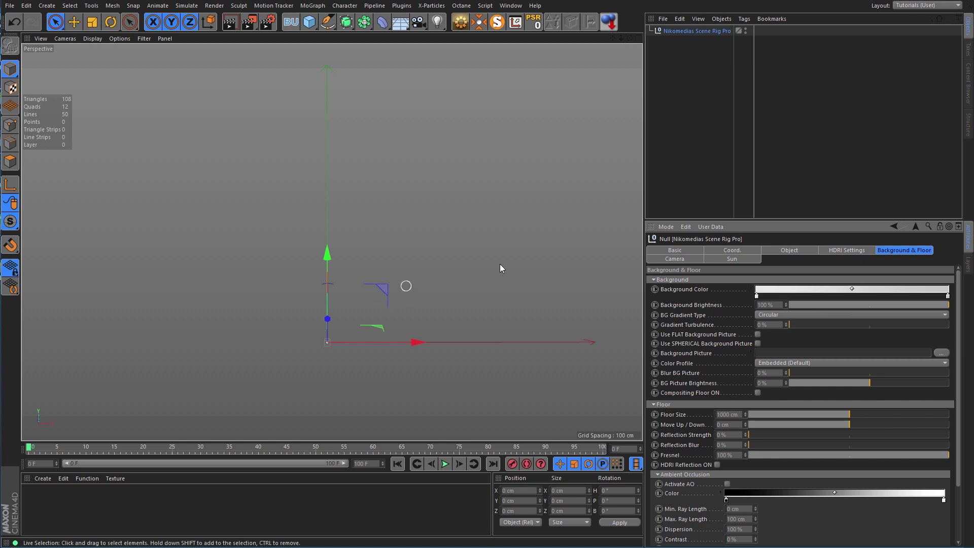
- Insert the Can model from the My Objects library folder into the scene
click(969, 85)
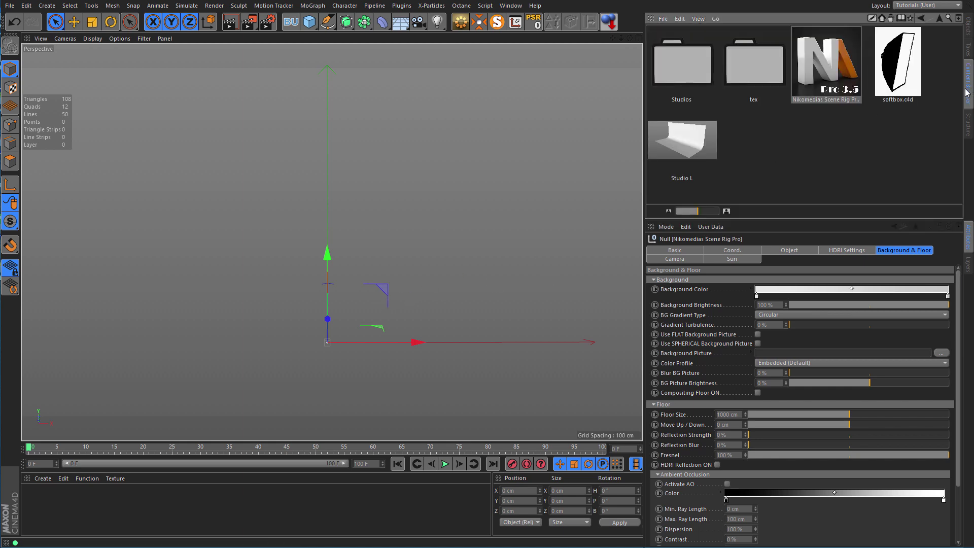
click(921, 18)
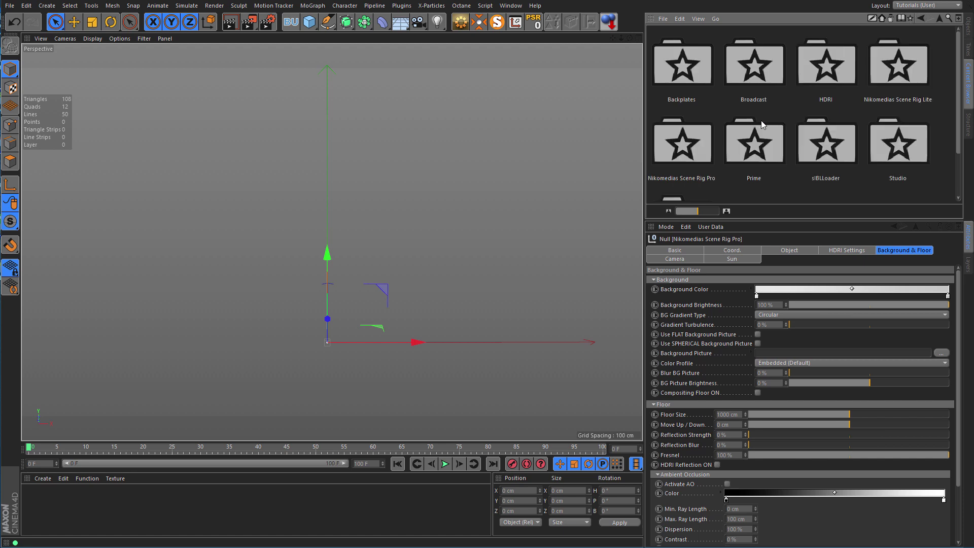
scroll(760, 121, down, 2)
scroll(761, 121, up, 2)
click(891, 19)
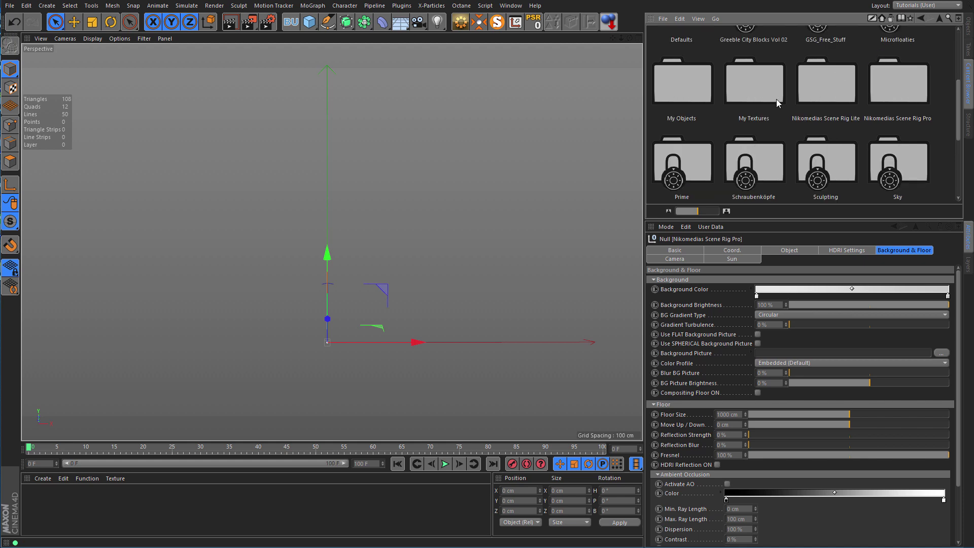
double_click(688, 92)
double_click(684, 82)
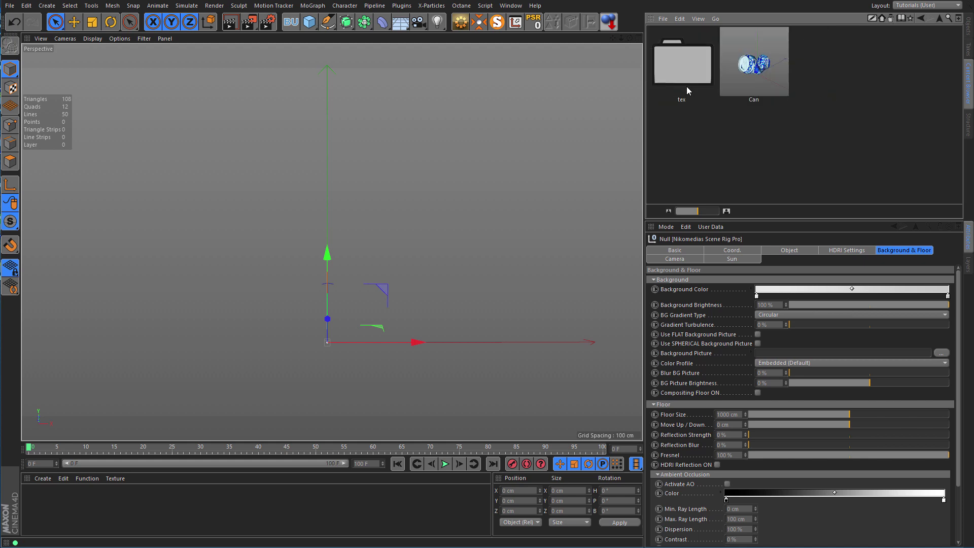
double_click(749, 66)
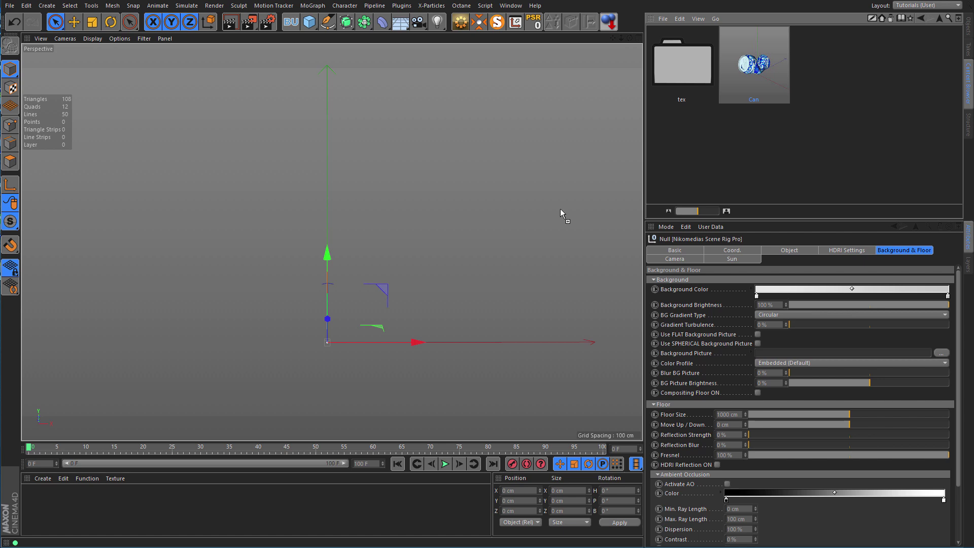
- Activate the scene rig's camera and frame the can with Up/Down at -13 and Z-Depth at -70
click(968, 28)
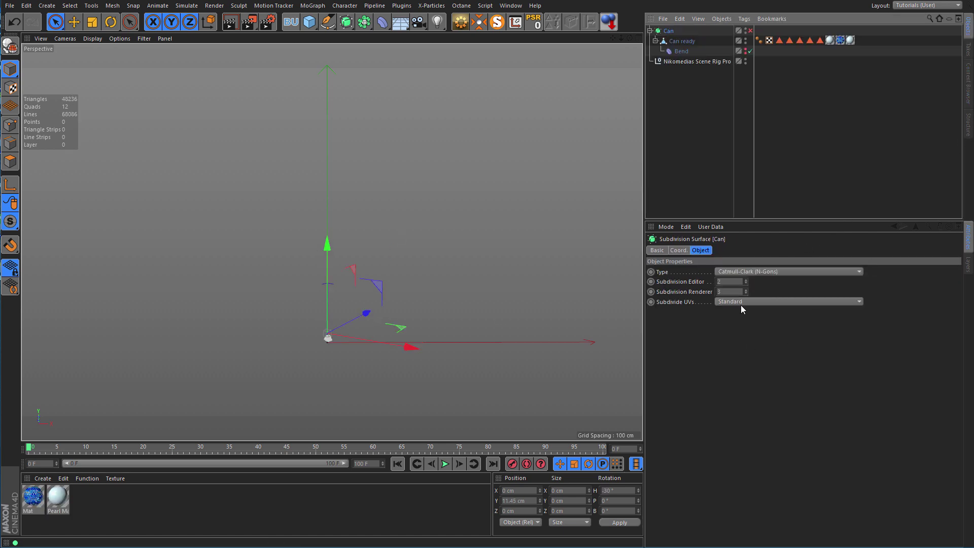
click(698, 63)
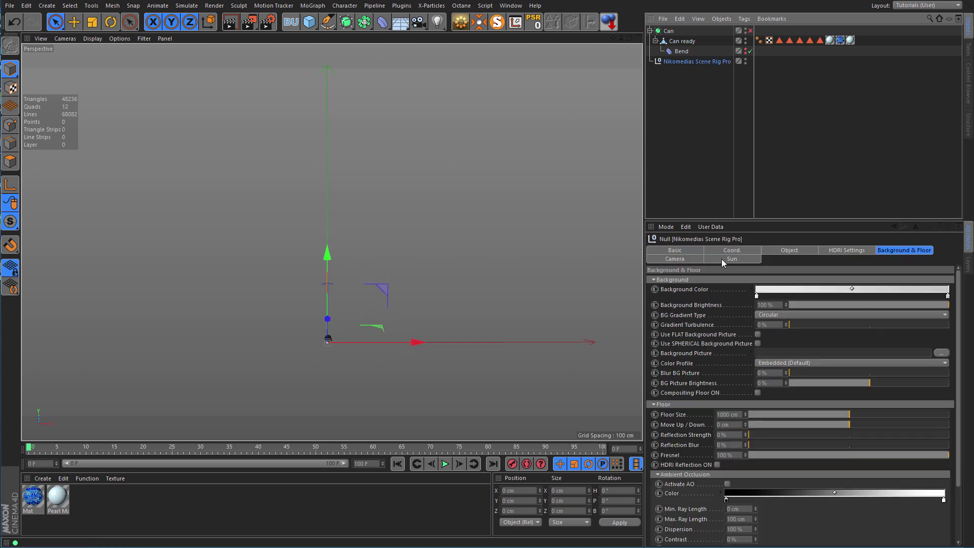
click(694, 259)
click(695, 280)
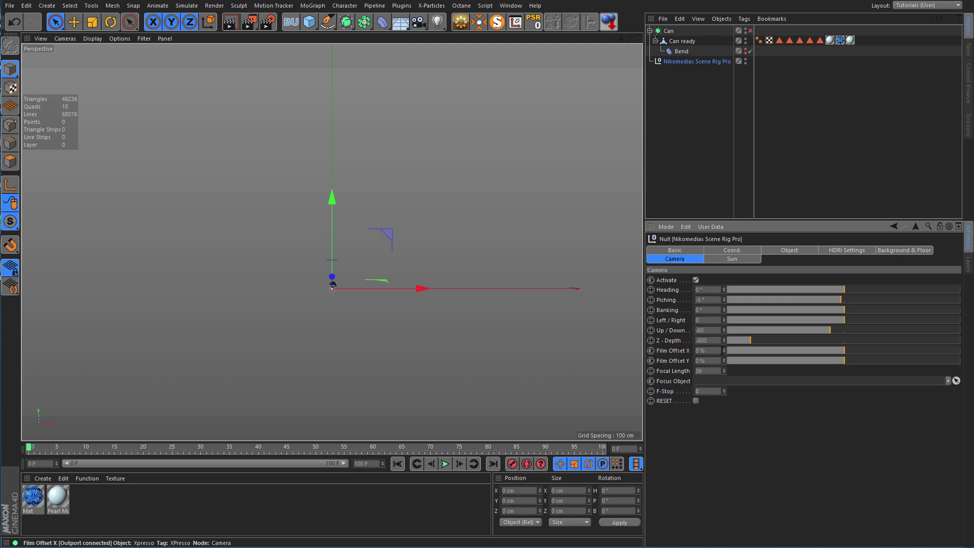
drag(724, 340, 724, 324)
click(724, 328)
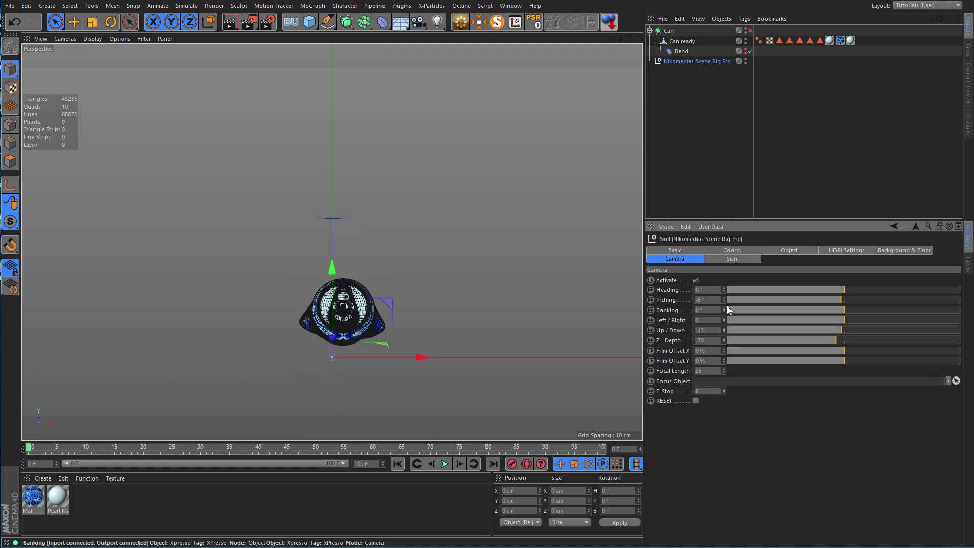
- Set the rig camera's Heading to 45.5°, Up/Down to -10 and Z-Depth to -54, and display the can with Gouraud shading
drag(724, 289, 723, 277)
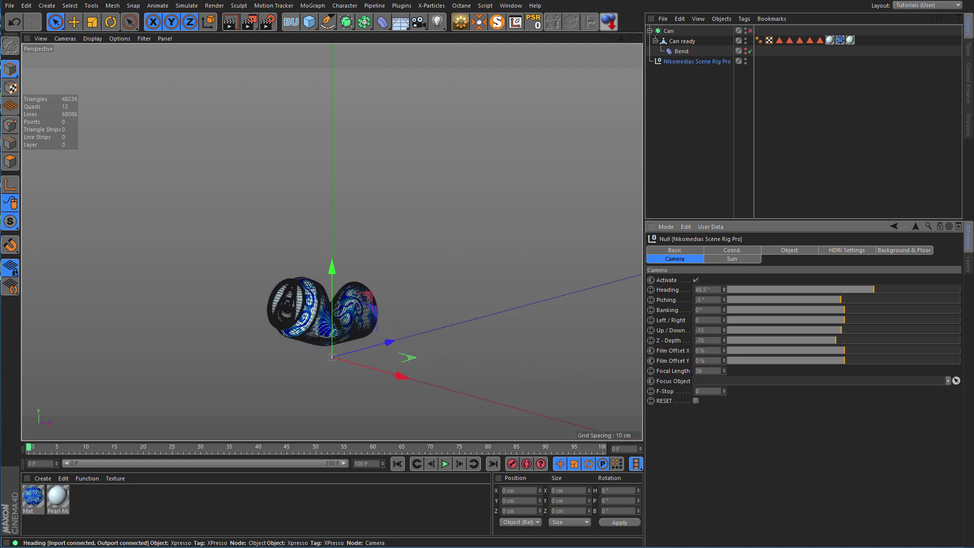
drag(724, 340, 724, 335)
drag(723, 340, 723, 328)
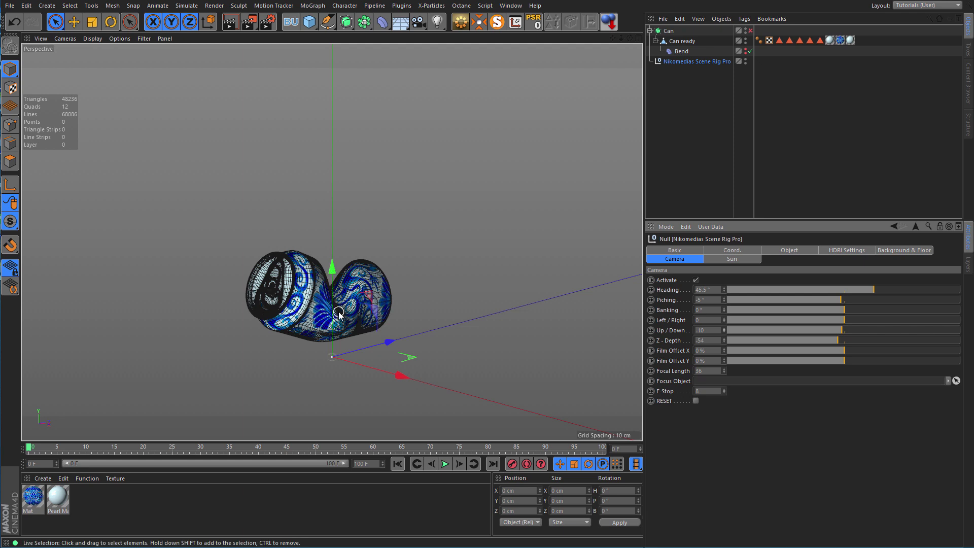
key(n)
key(a)
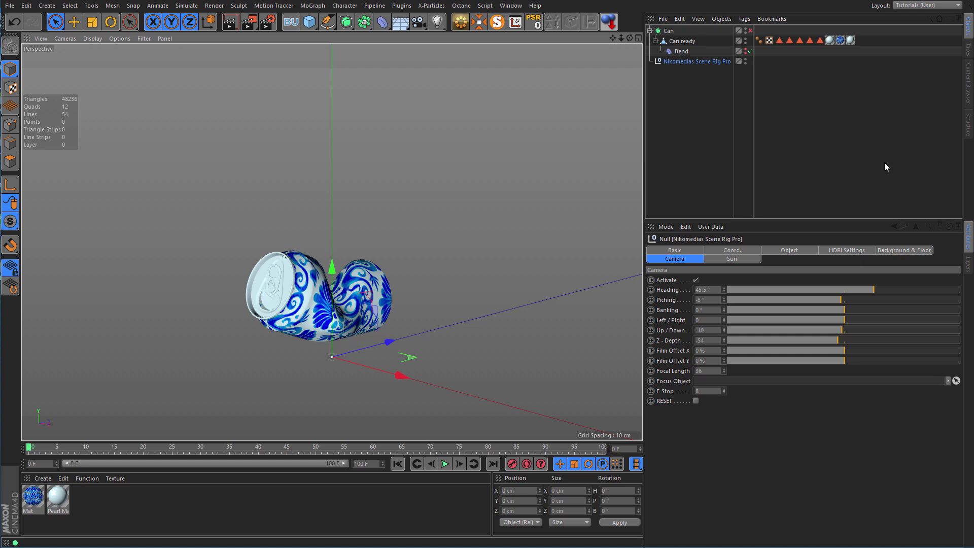
- Open the rig's HDRI settings, switch to Adobe Bridge, and examine the background, environment and reflection images in the 3DTotal_free_sample folders
click(851, 249)
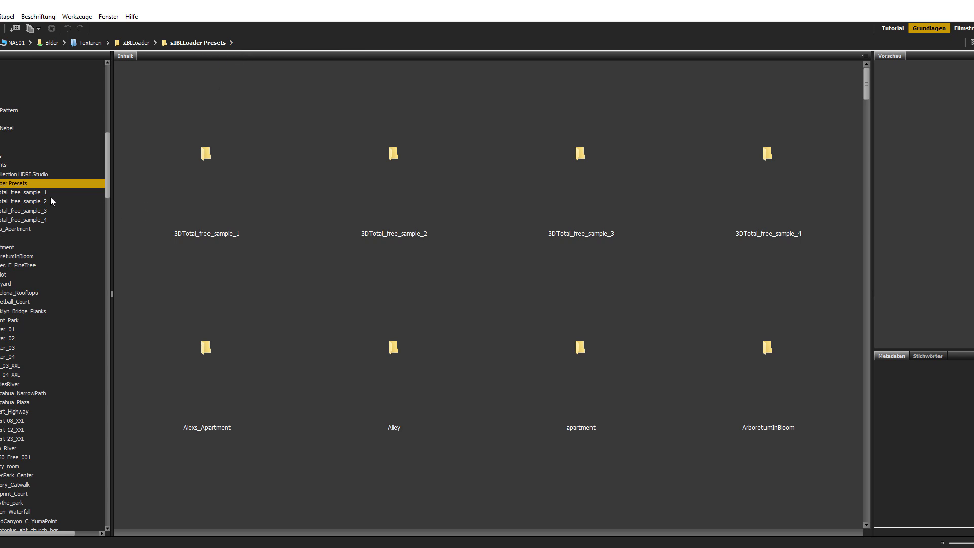
click(31, 193)
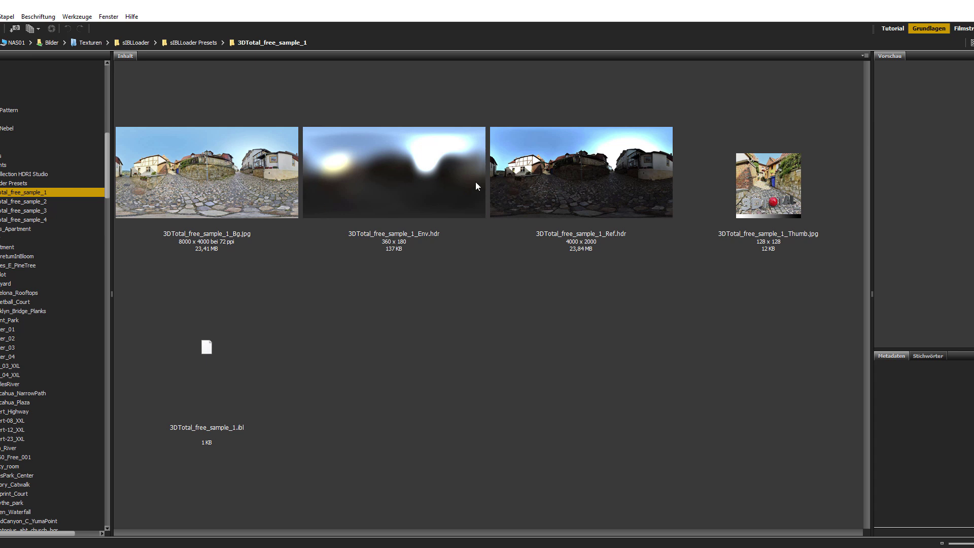
click(582, 195)
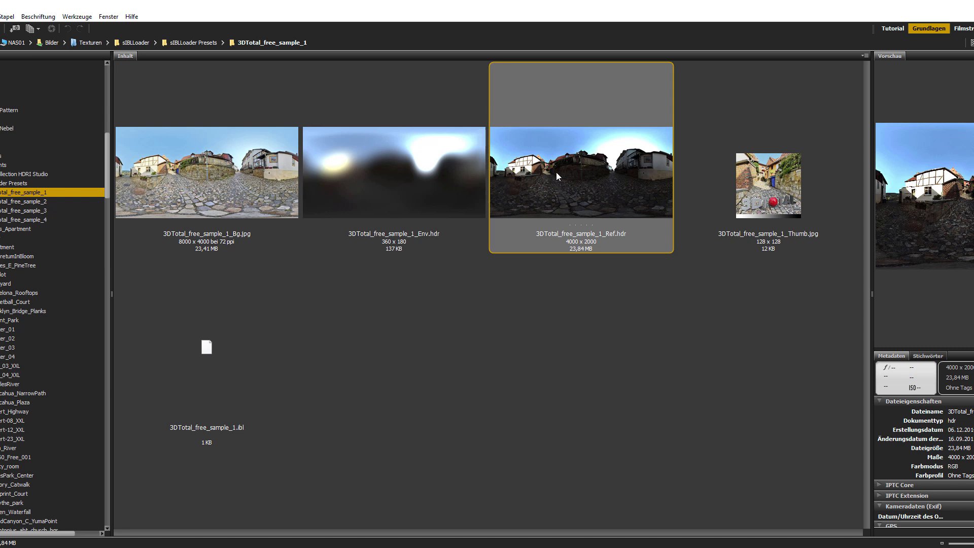
click(398, 165)
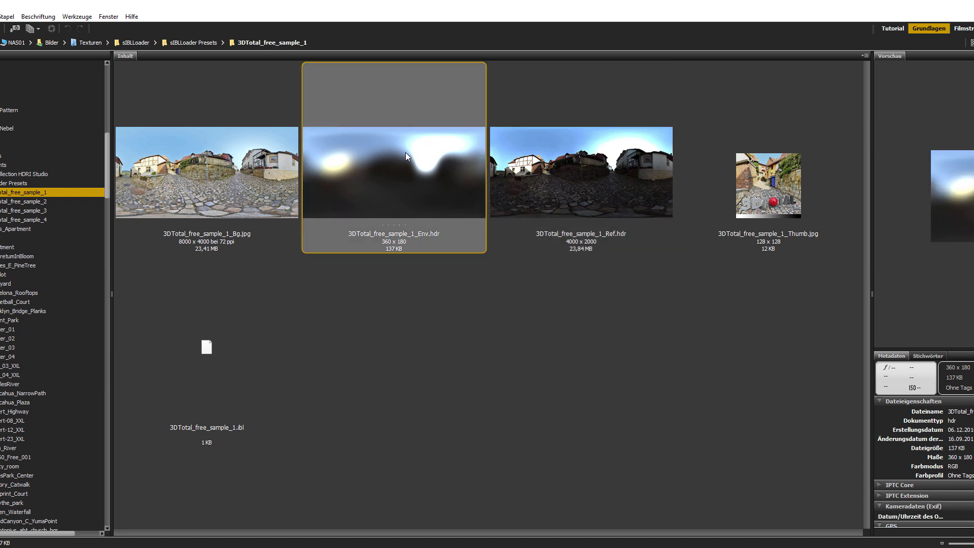
click(207, 193)
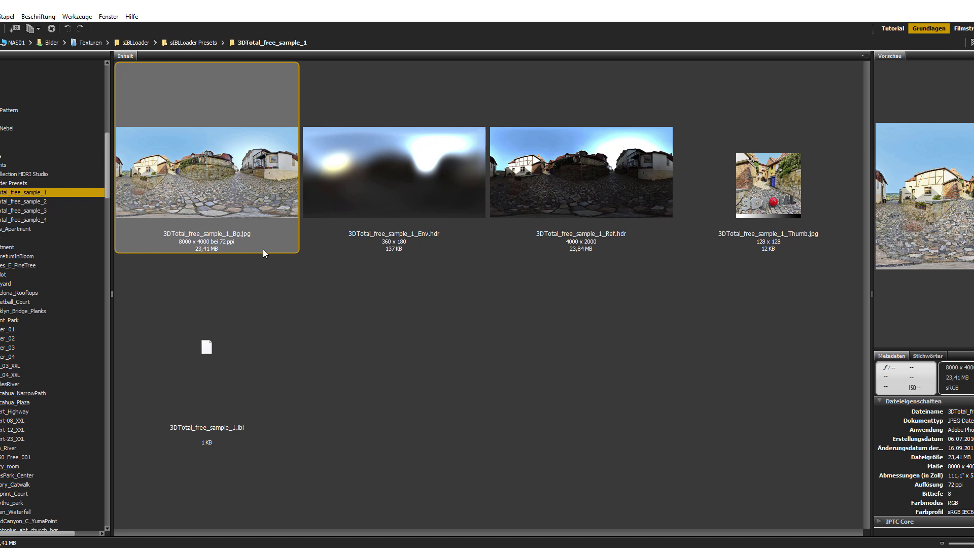
click(17, 203)
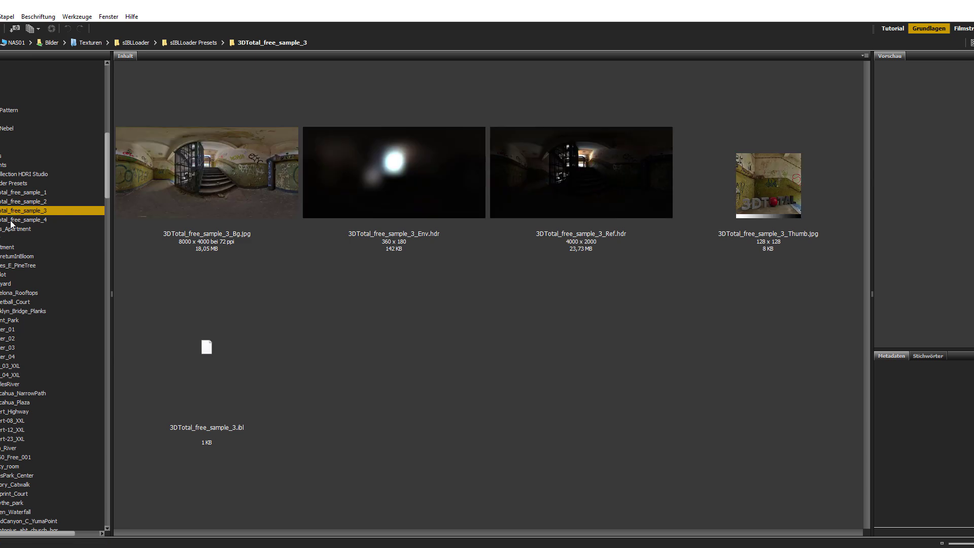
click(11, 221)
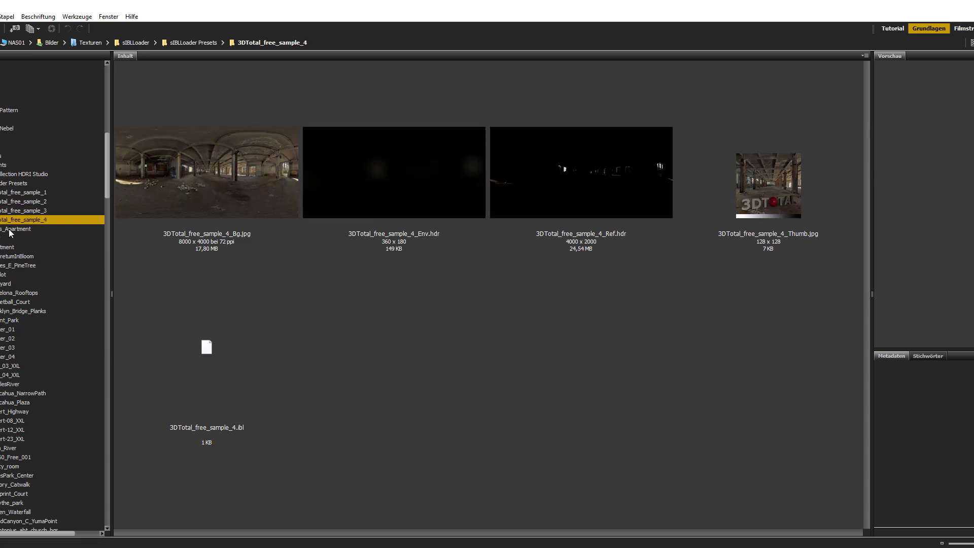
- From the Alley folder, load Alley8k_Ref.hdr into the HDRI file slot of the scene rig in Cinema 4D, without copying it to the project location
click(11, 230)
click(10, 238)
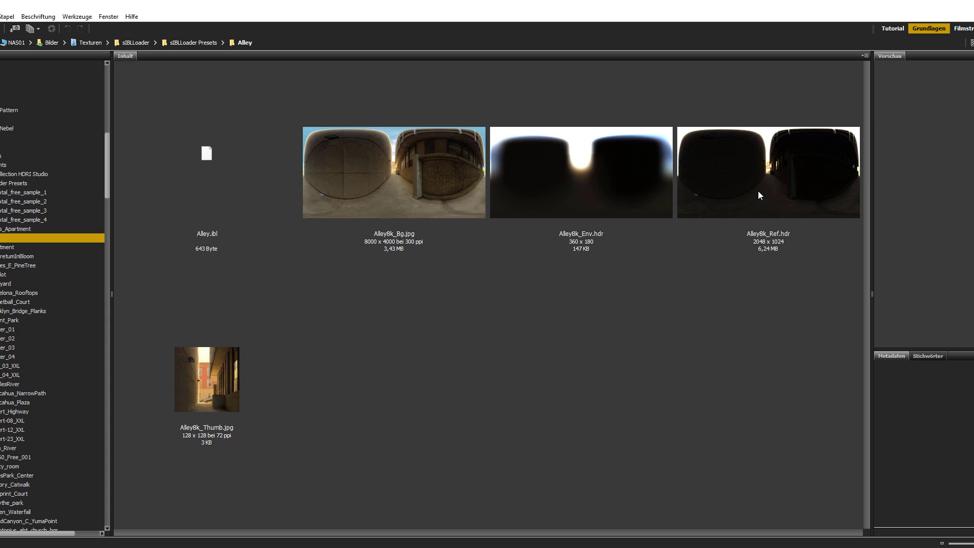
click(755, 233)
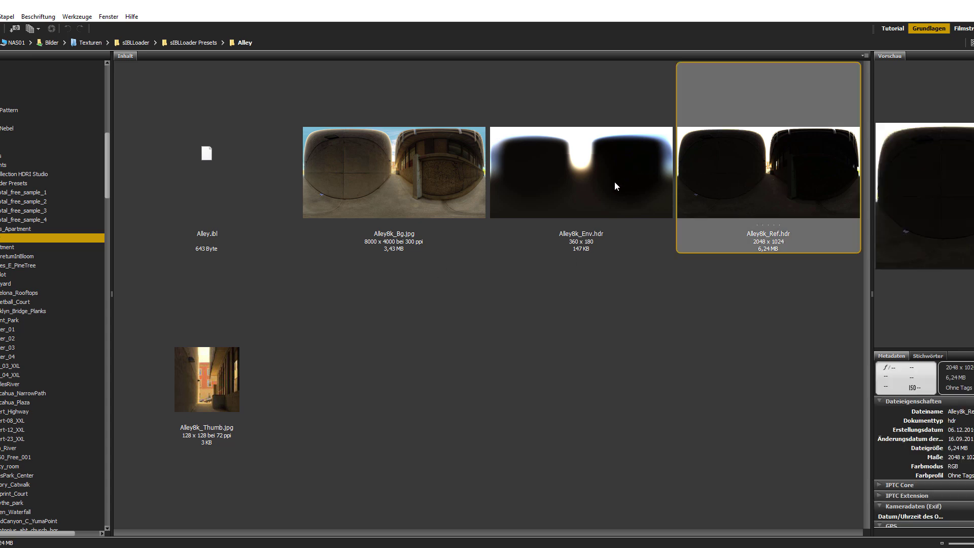
click(556, 171)
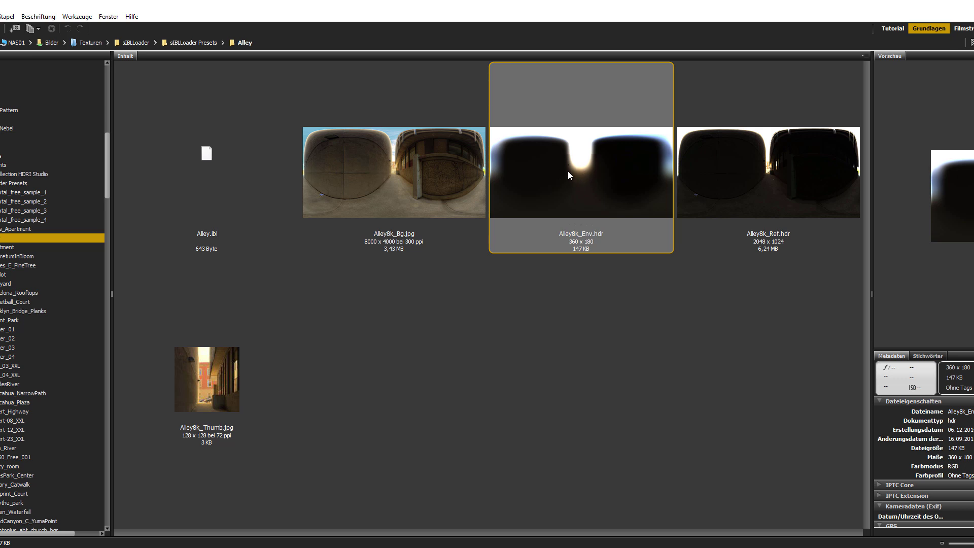
click(710, 180)
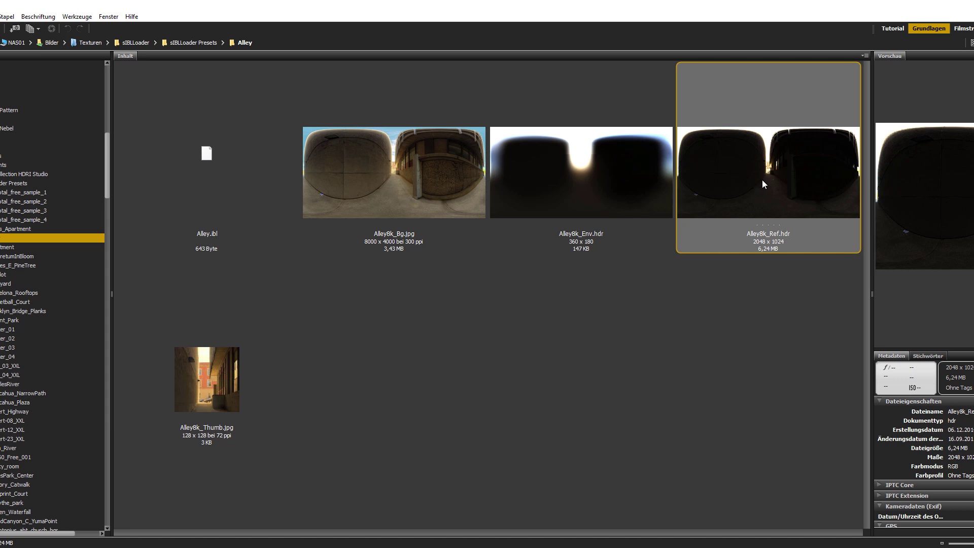
drag(725, 184, 747, 159)
key(alt+Tab)
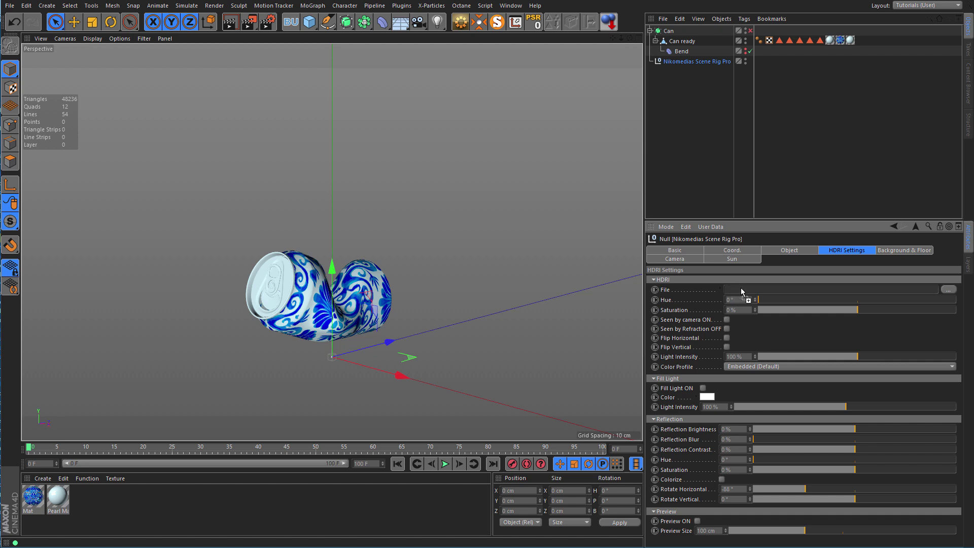
drag(741, 292, 742, 292)
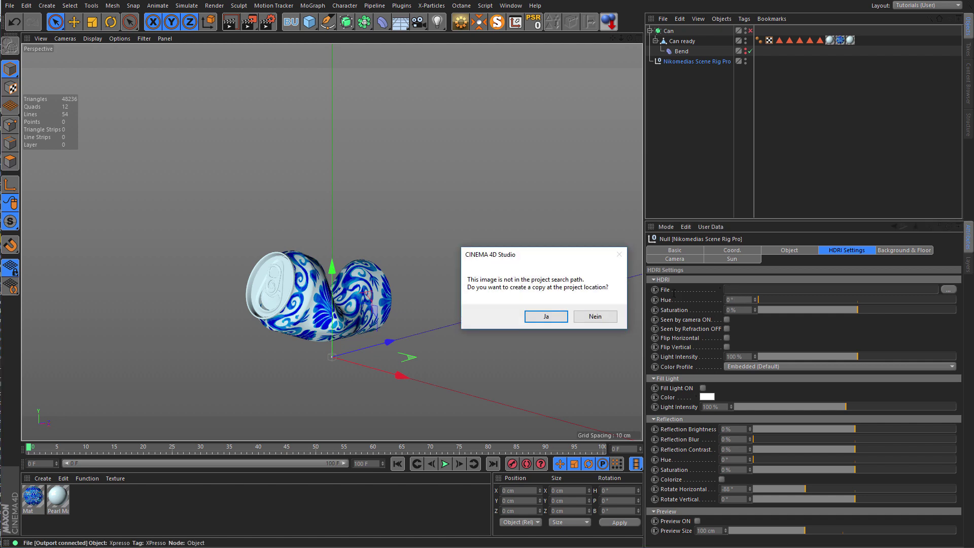
click(609, 317)
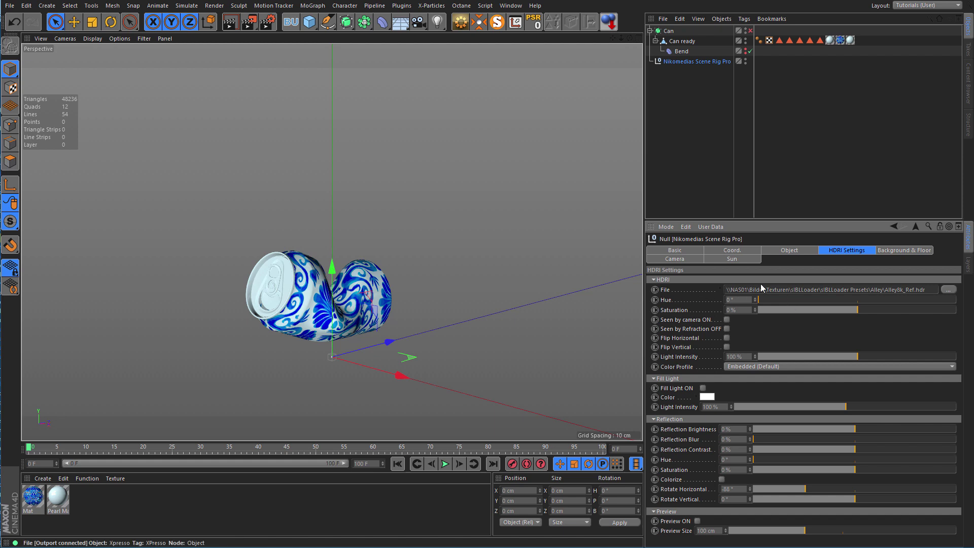
- Reveal the rig's hidden objects and materials through the layers, inspect the Reflection and GI Light materials, and hide them again
click(968, 265)
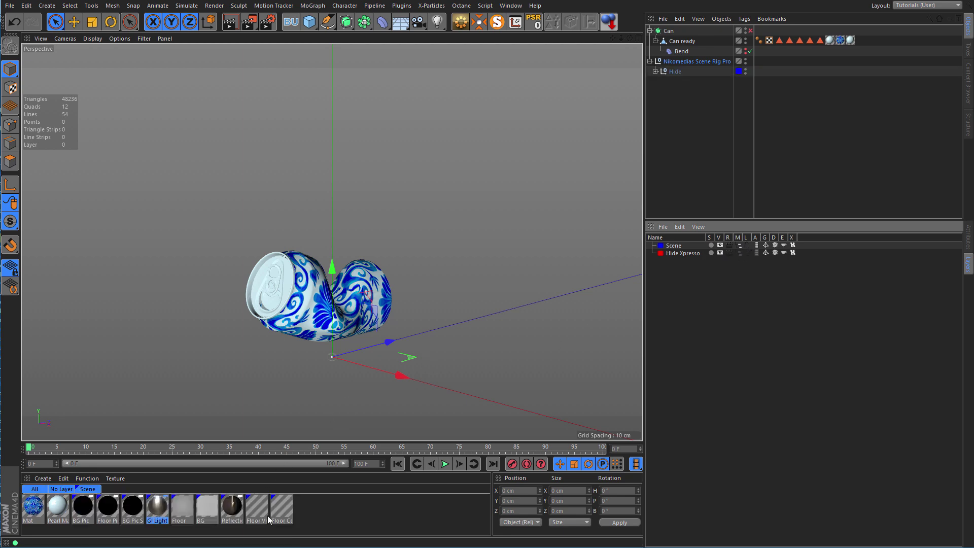
double_click(238, 504)
drag(263, 68, 616, 107)
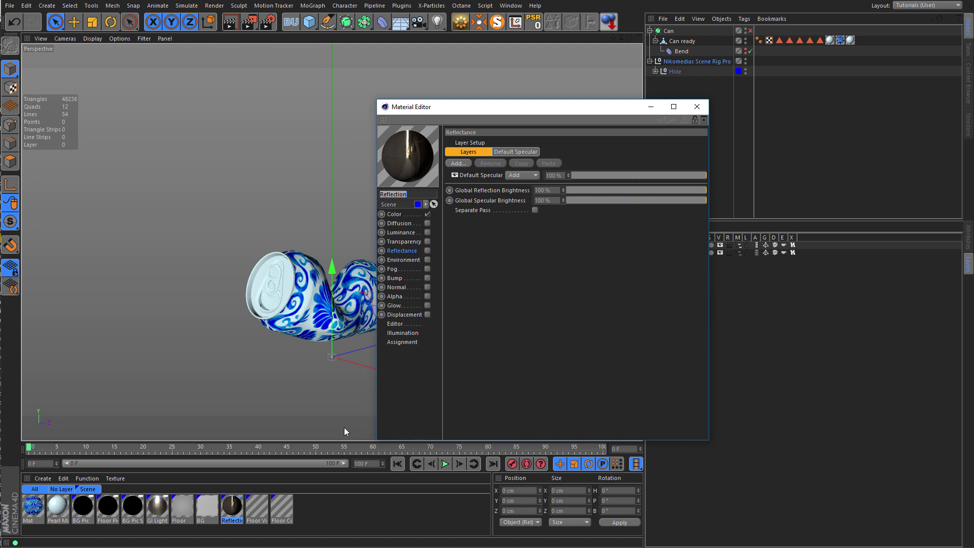
click(154, 511)
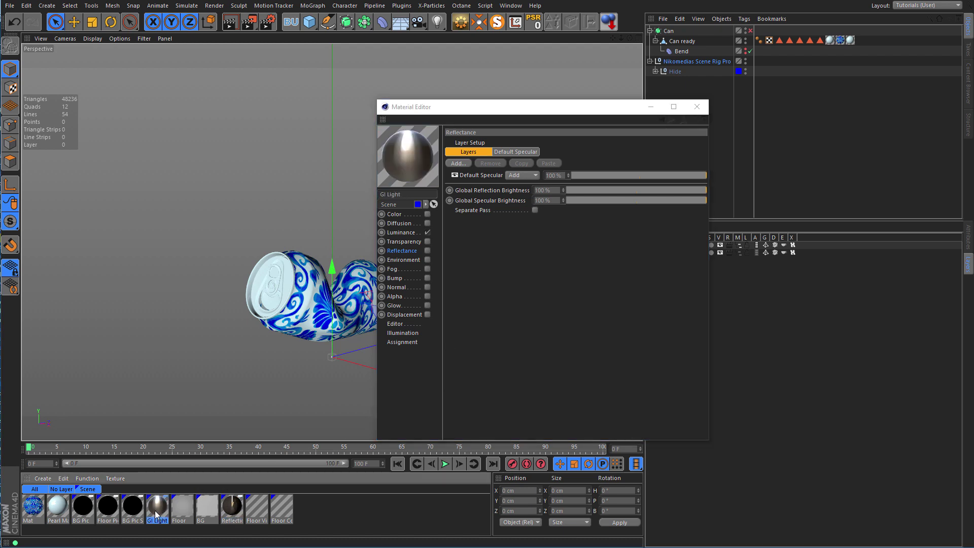
click(697, 106)
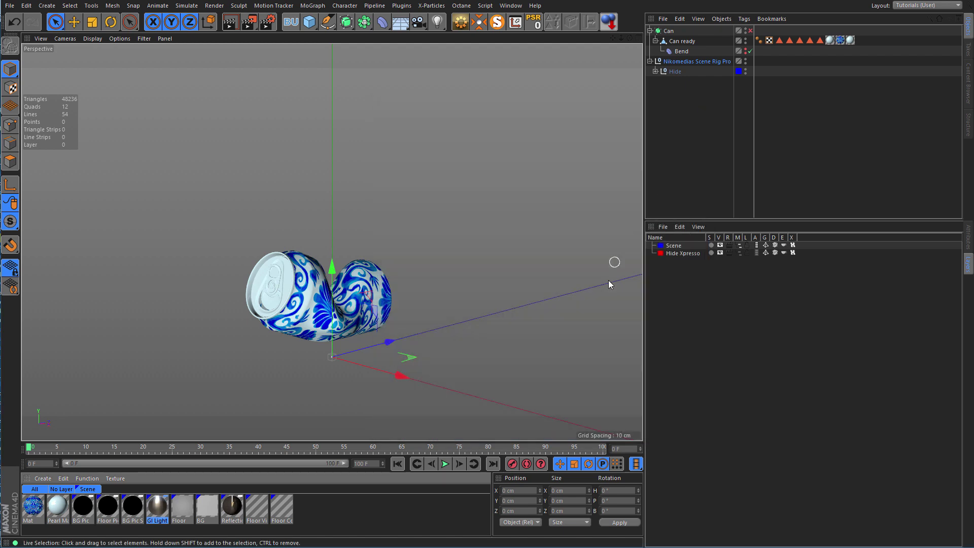
click(739, 253)
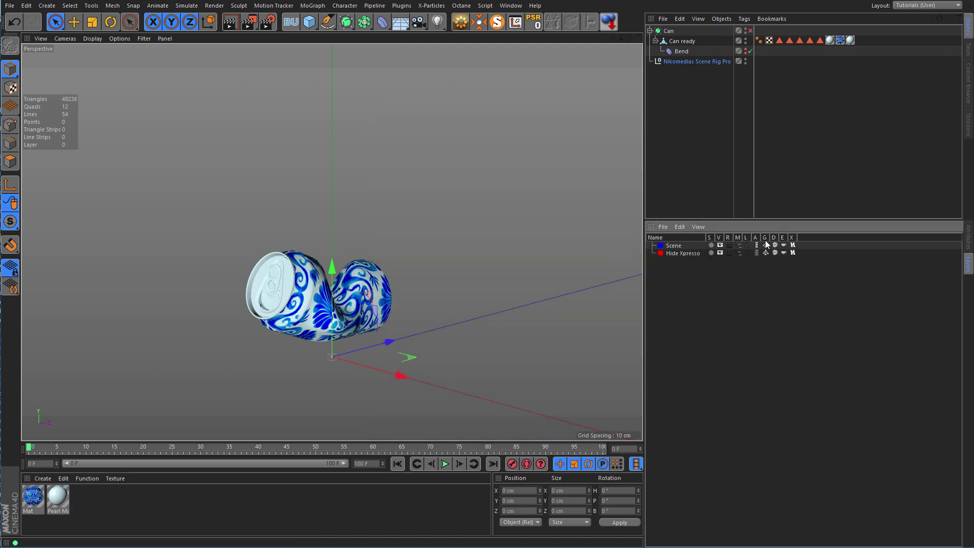
click(968, 237)
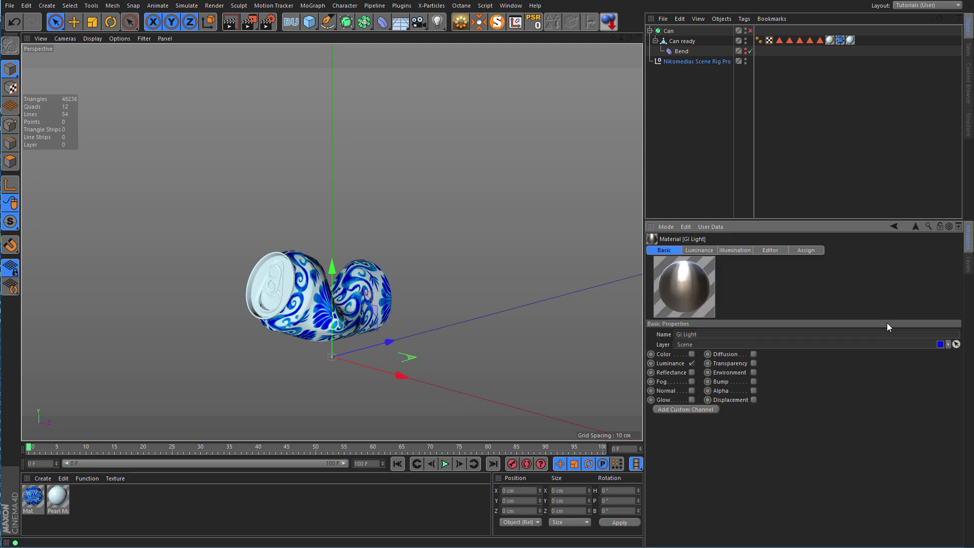
- Make the rig's HDRI visible to the camera and set its horizontal rotation to -41°
click(707, 60)
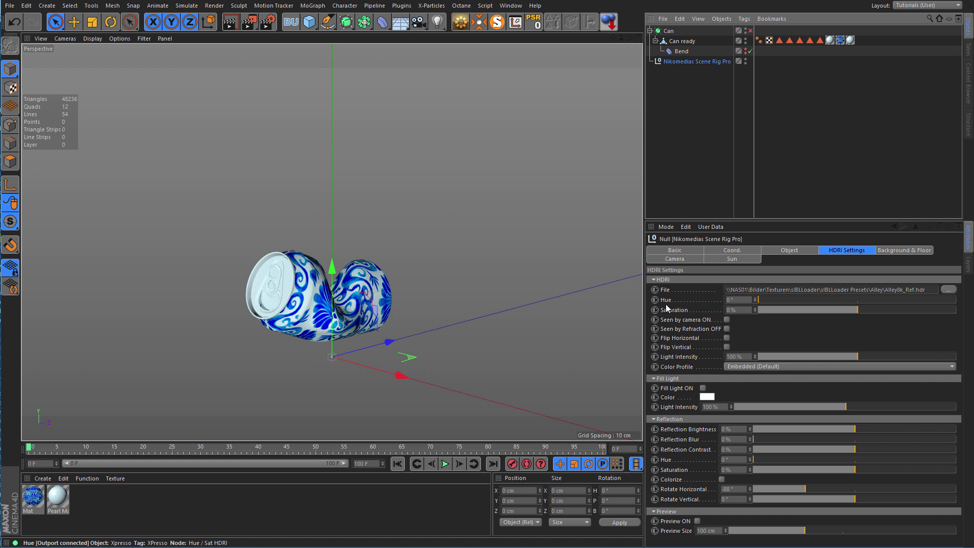
click(726, 320)
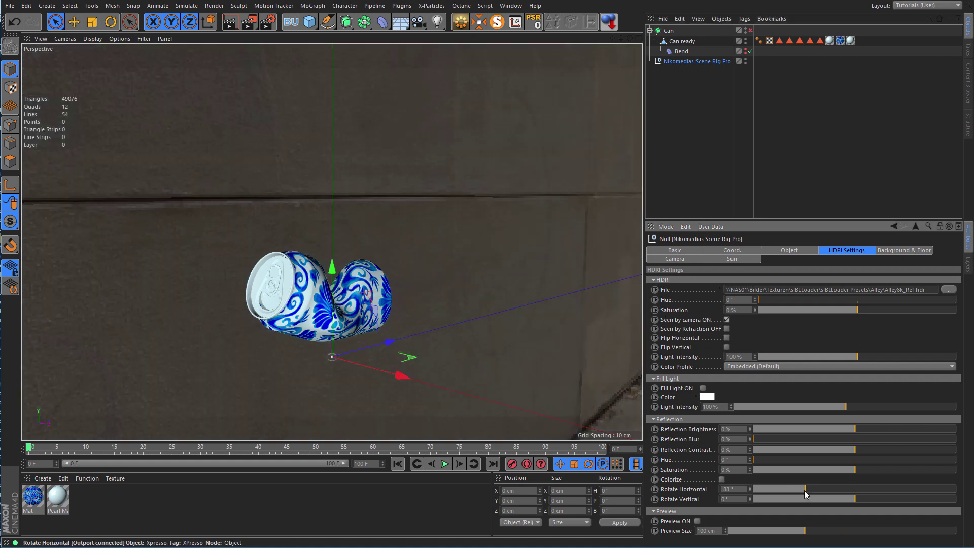
drag(803, 488, 831, 484)
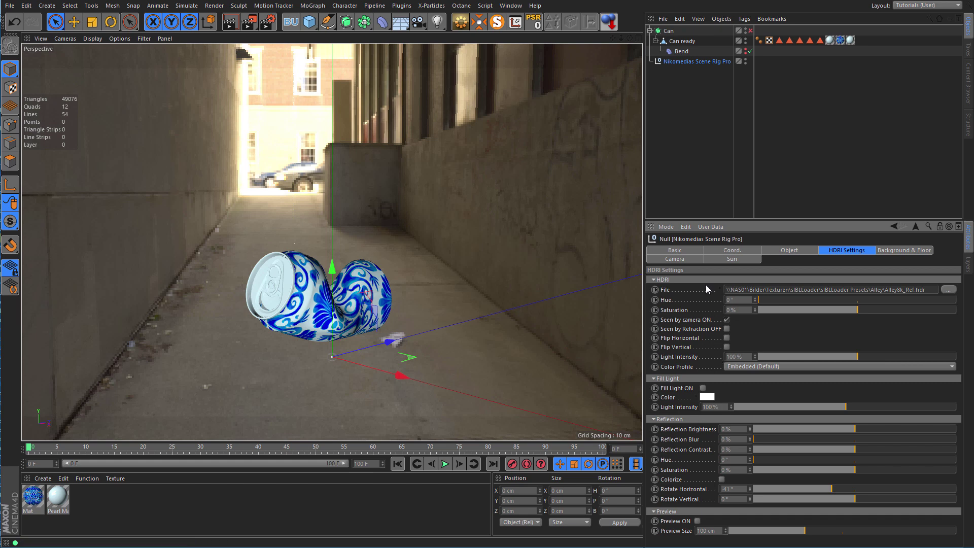
- Move the rig camera slightly closer to the can by setting Z-Depth to -53
click(685, 259)
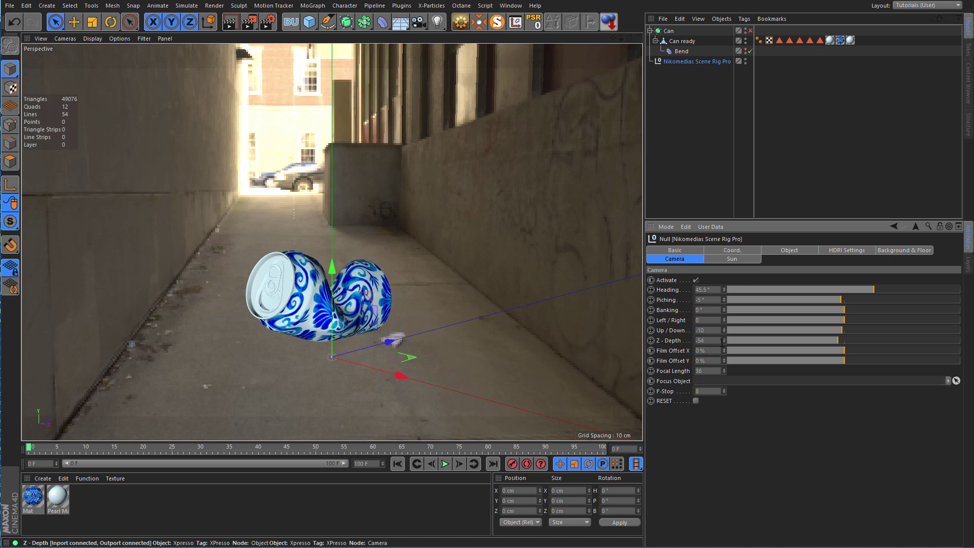
drag(723, 340, 723, 344)
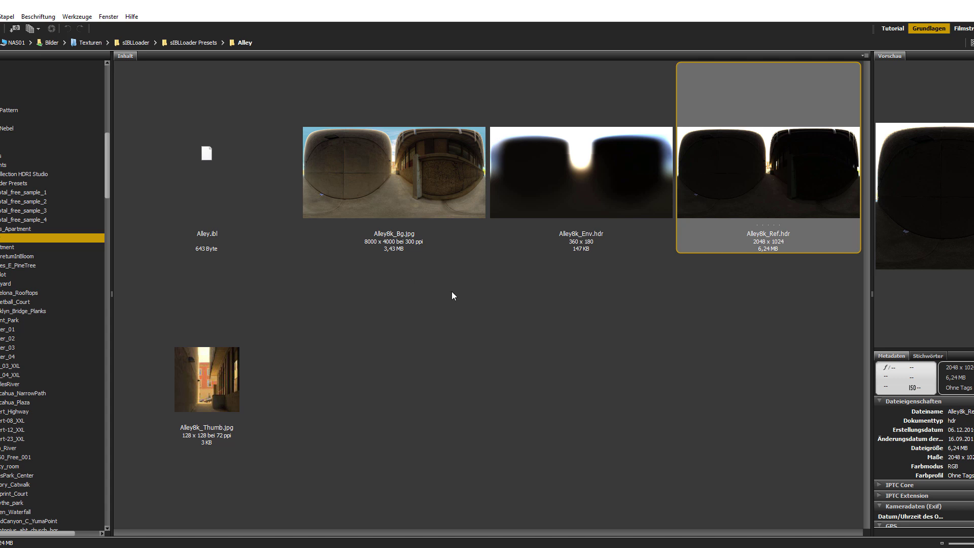
key(alt+Tab)
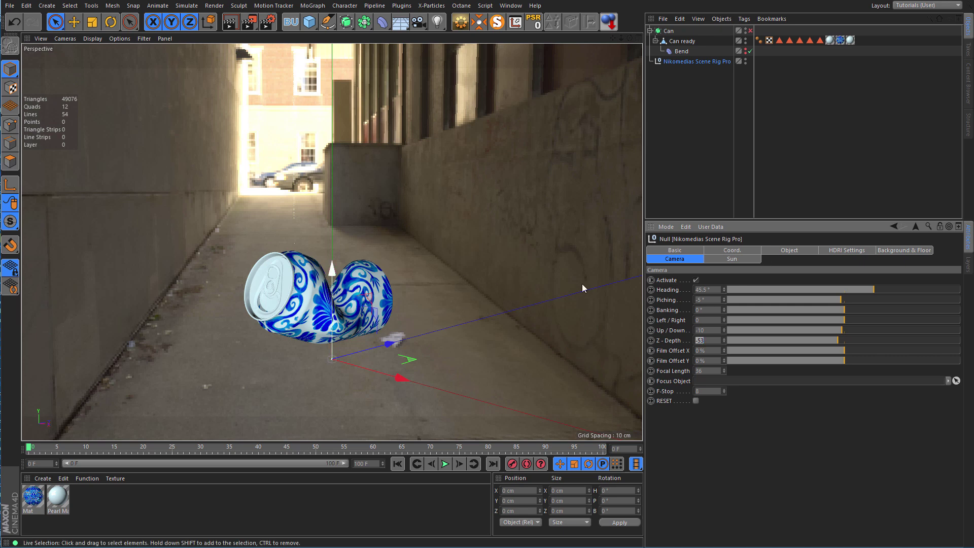
- Turn off the HDRI's camera visibility and load Alley8k_Bg.jpg from Bridge as the spherical background picture, without copying it to the project
click(845, 251)
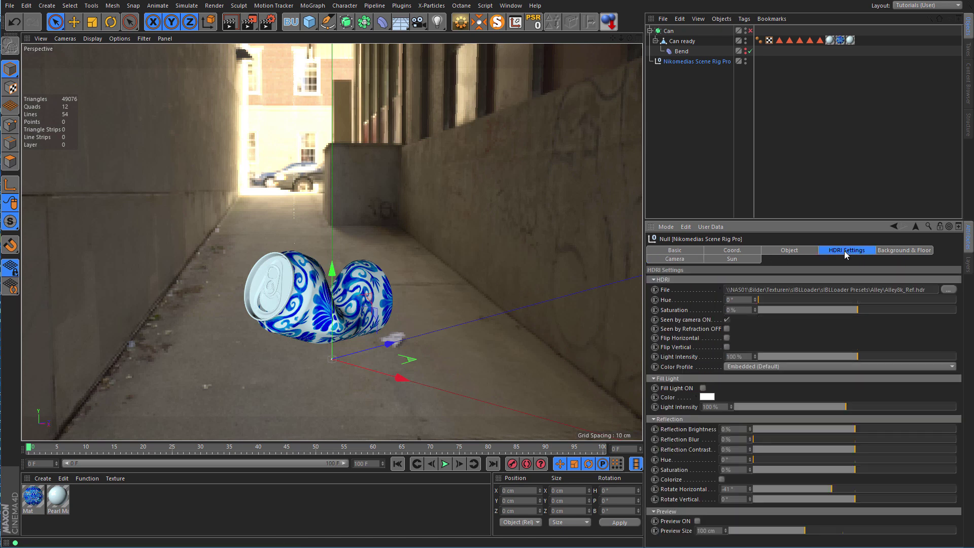
click(726, 319)
click(904, 251)
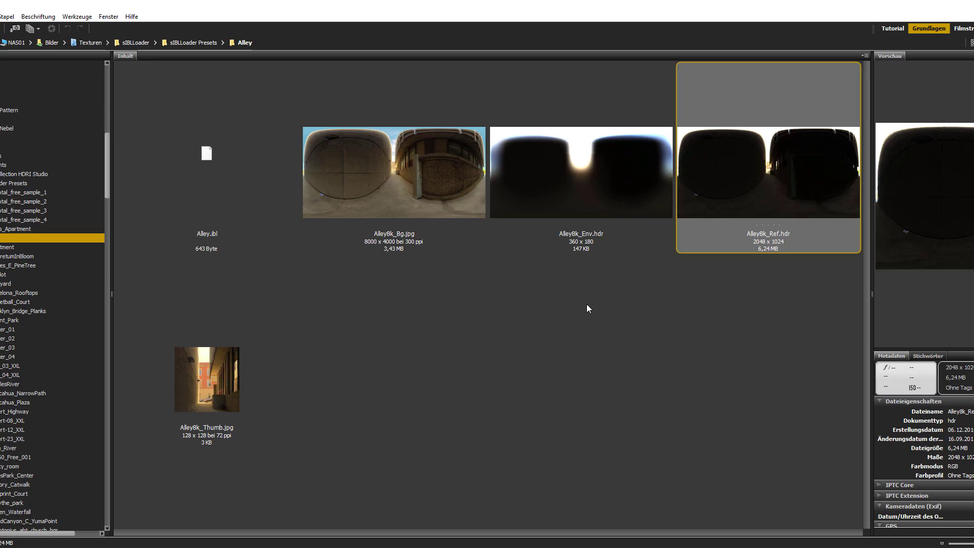
drag(388, 203, 406, 170)
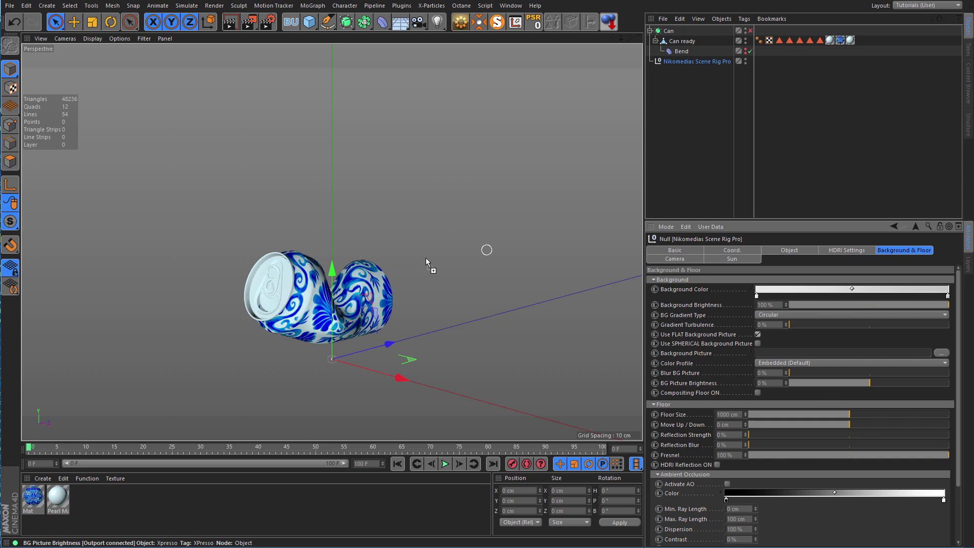
drag(426, 261, 781, 355)
click(588, 316)
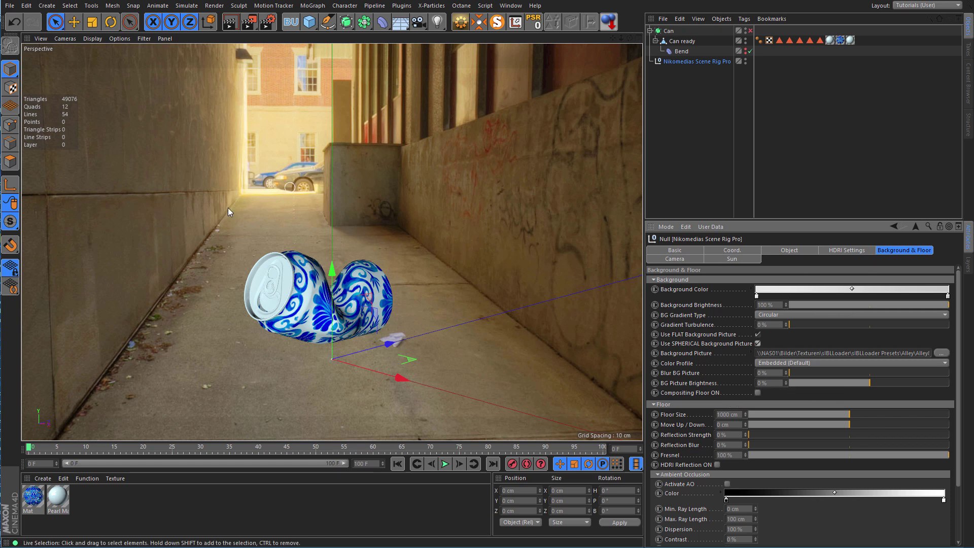
- Compare the HDRI with the background picture by switching the HDRI's camera visibility on and off again
click(842, 251)
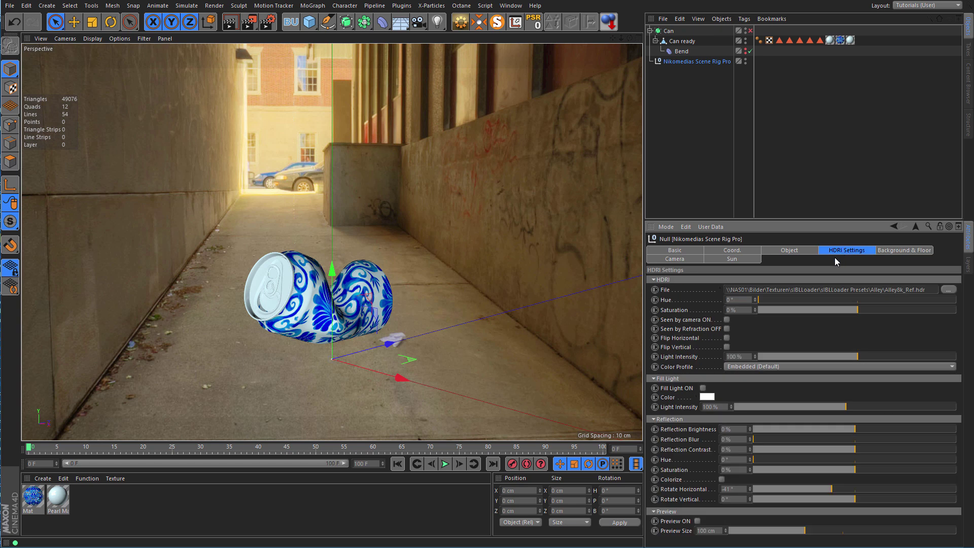
click(726, 320)
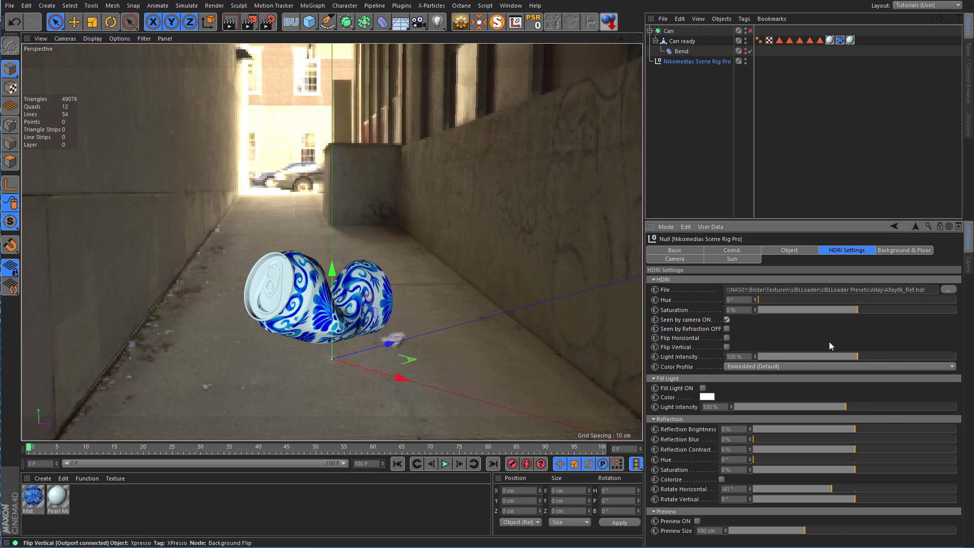
click(727, 319)
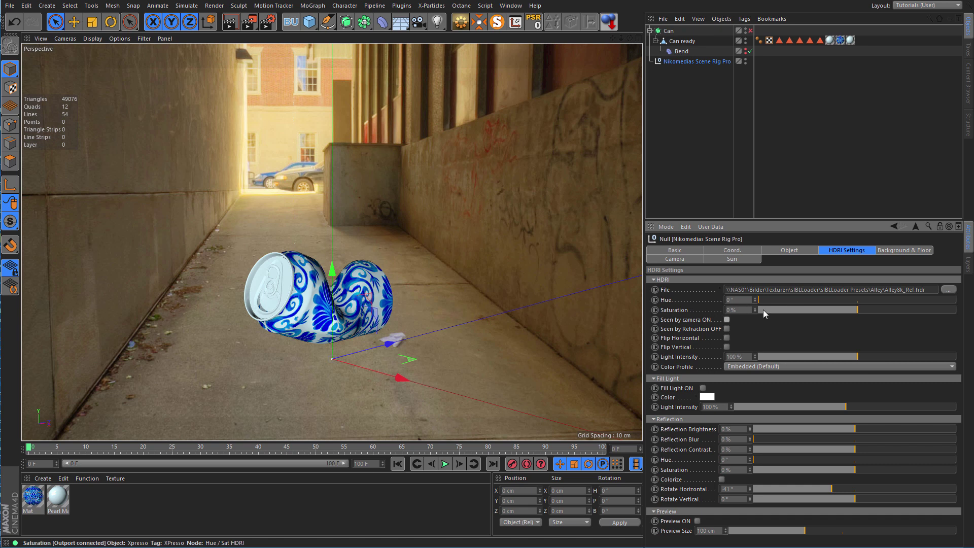
- Enable the rig's compositing floor and reduce the floor size to 31 cm
click(892, 250)
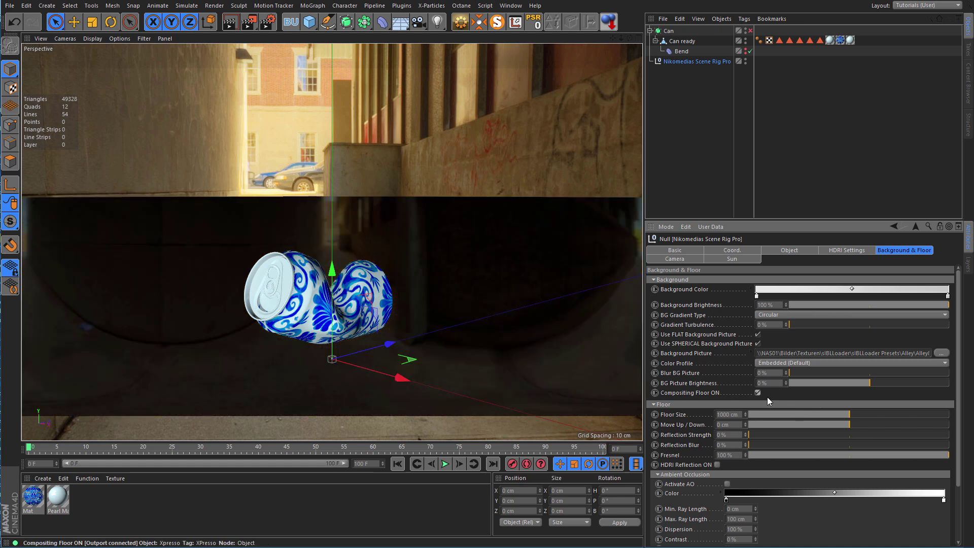
drag(835, 413, 751, 418)
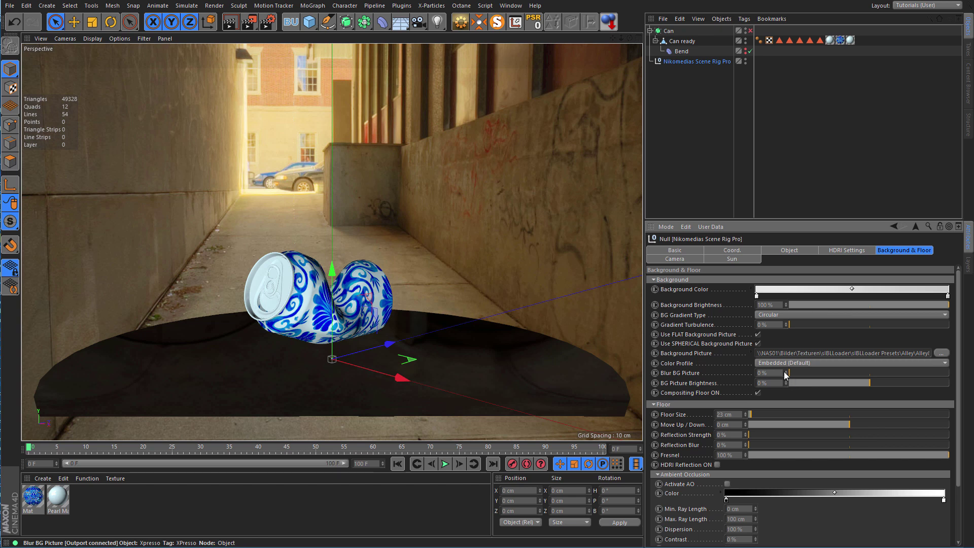
drag(747, 413, 746, 414)
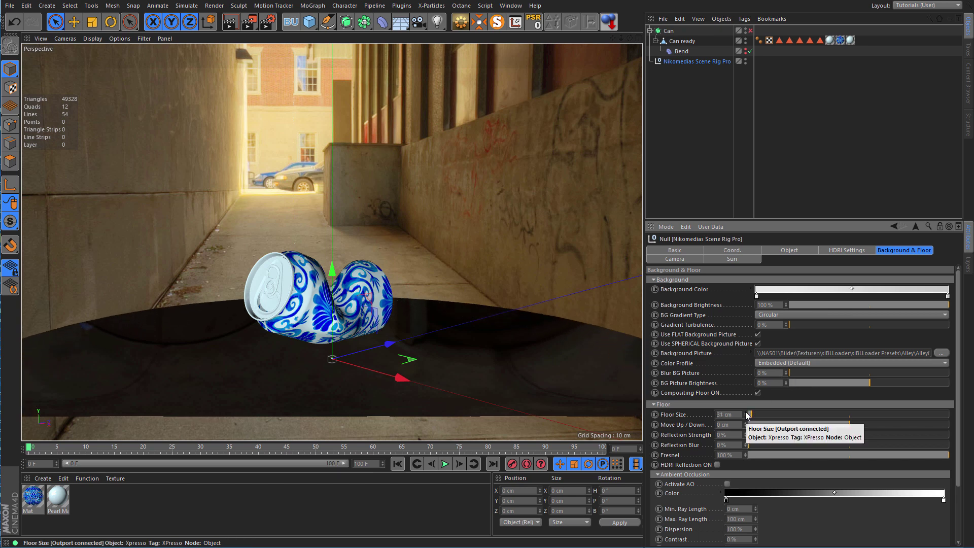
- Test-render the viewport with the compositing floor, and switch the floor off and on again to compare
key(ctrl+r)
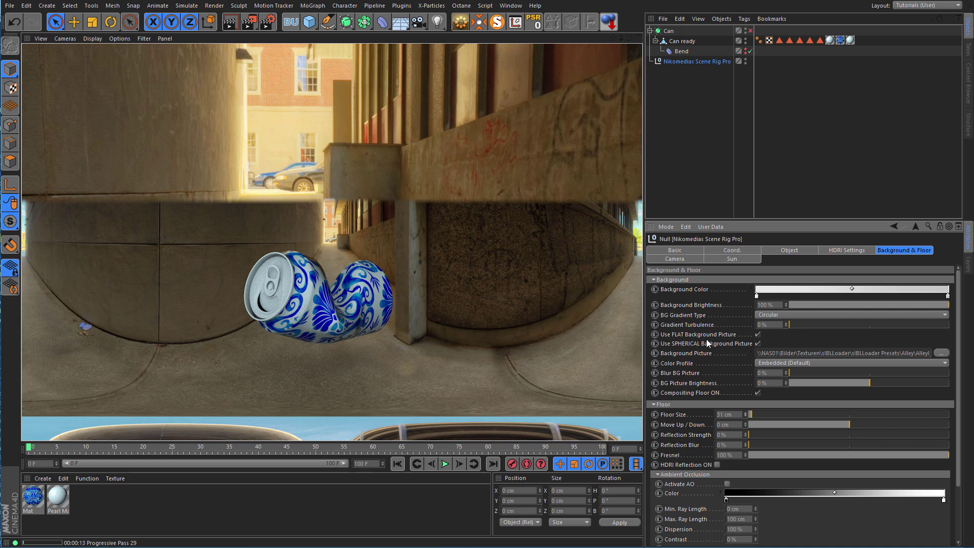
click(757, 392)
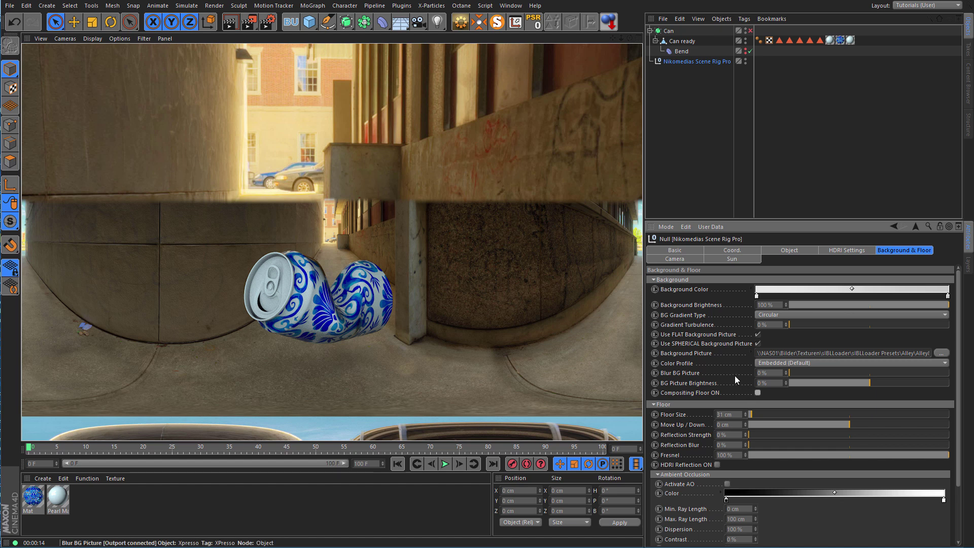
click(757, 393)
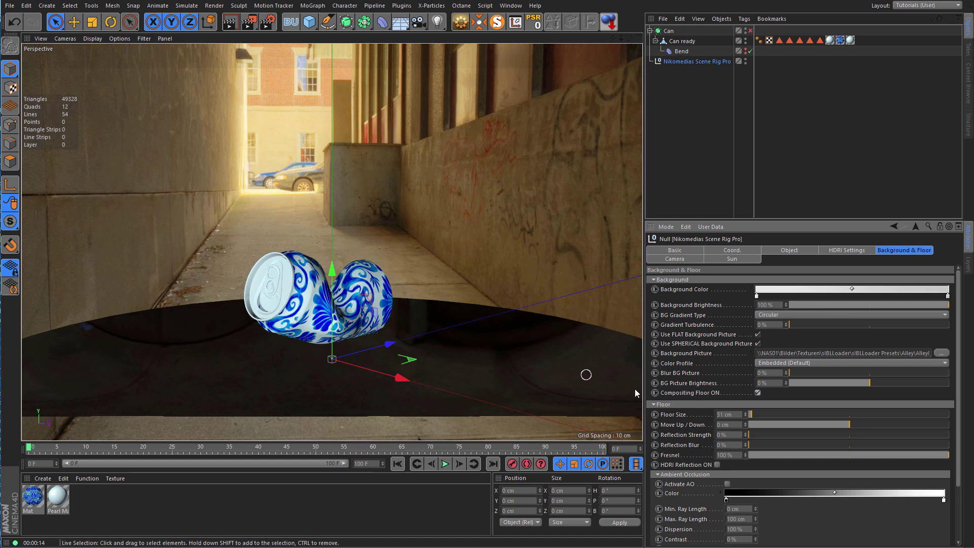
- Try the rig camera at a pitch of -7° and then 0°
click(686, 258)
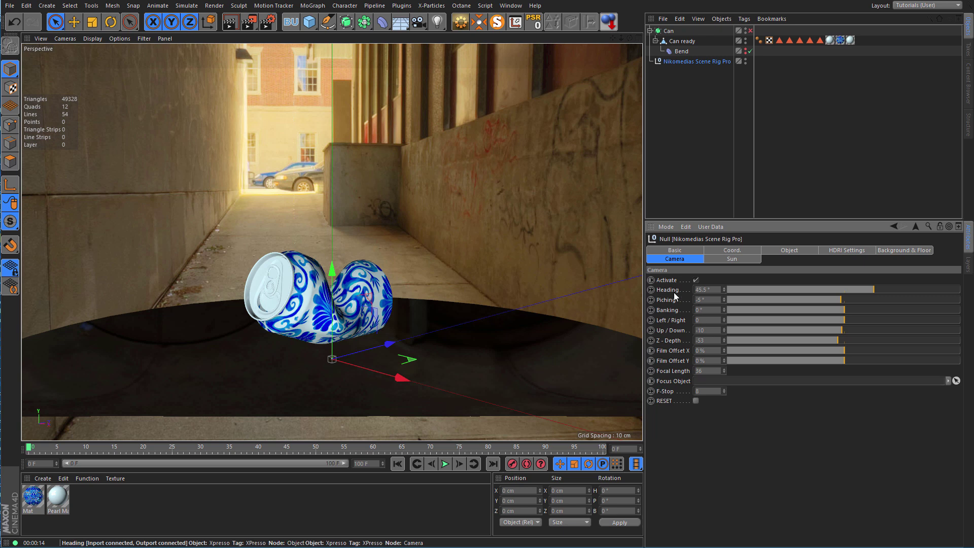
click(228, 216)
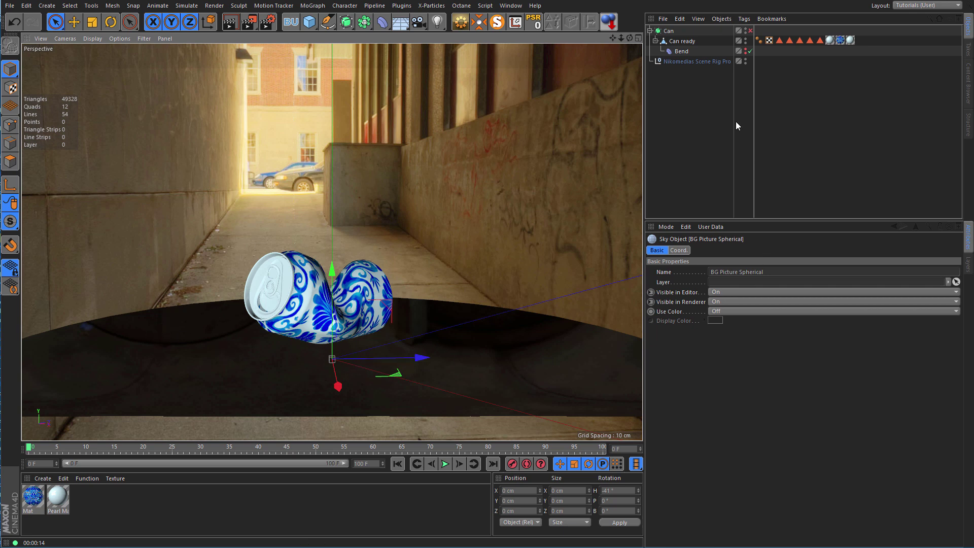
click(674, 61)
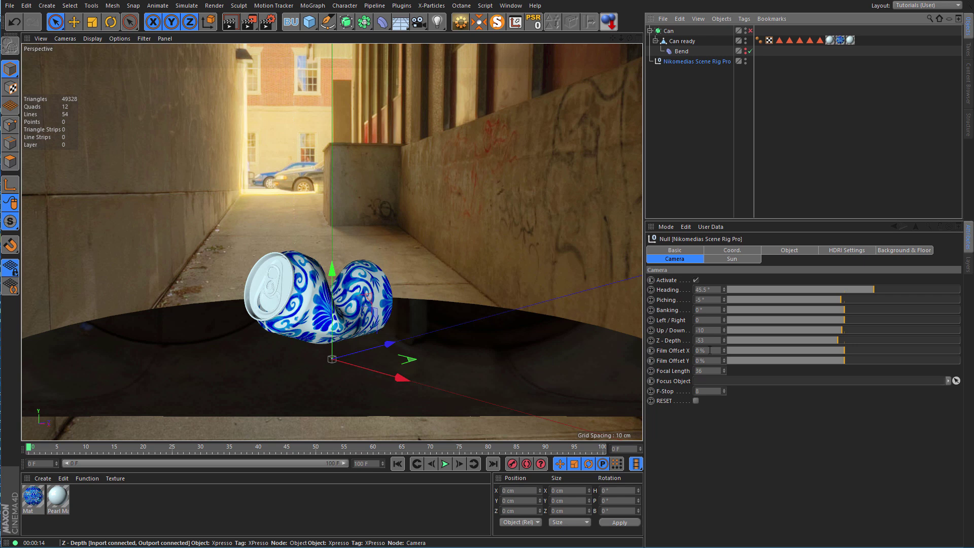
mouse_move(723, 302)
mouse_down()
mouse_move(723, 273)
mouse_move(723, 325)
mouse_move(723, 303)
mouse_up()
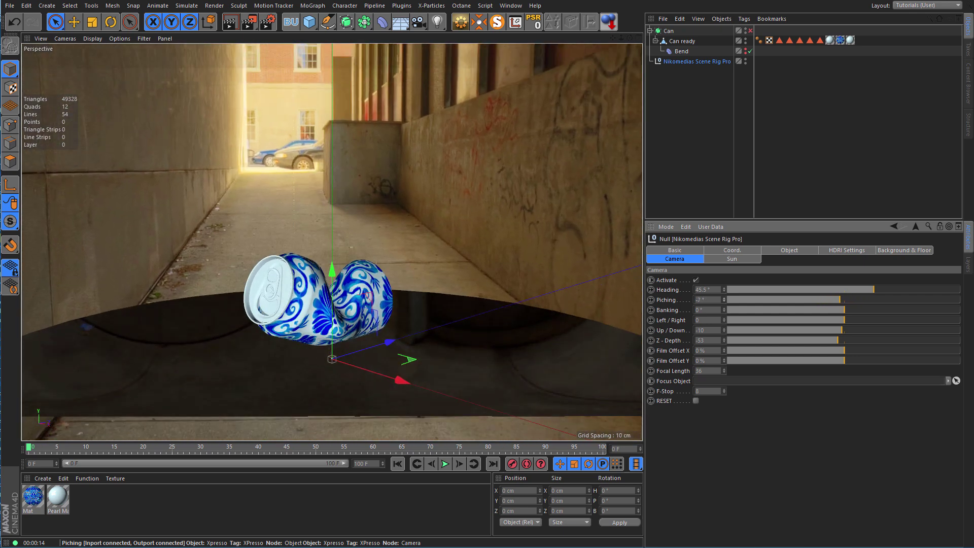
click(719, 300)
text(0)
key(Return)
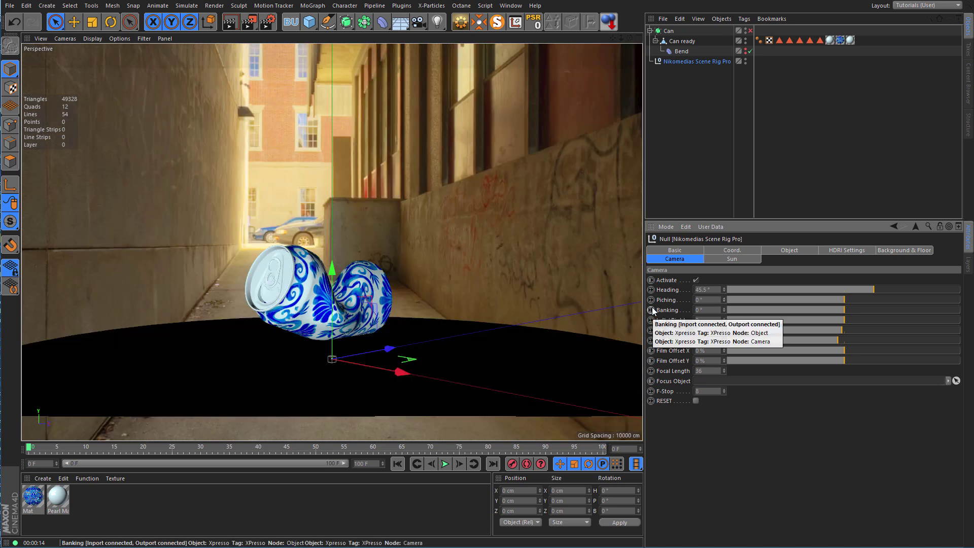
- Reset the rig camera's pitch to its default value
click(713, 299)
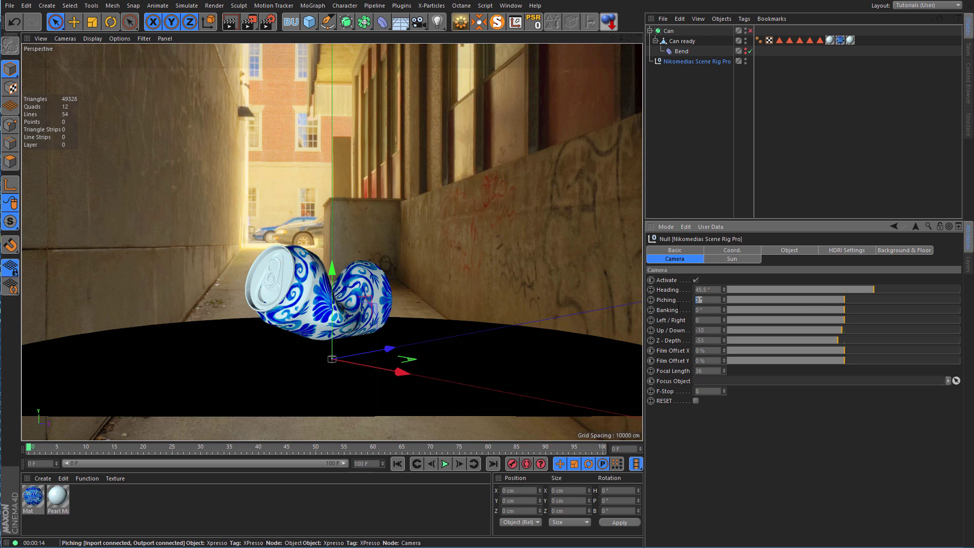
right_click(656, 304)
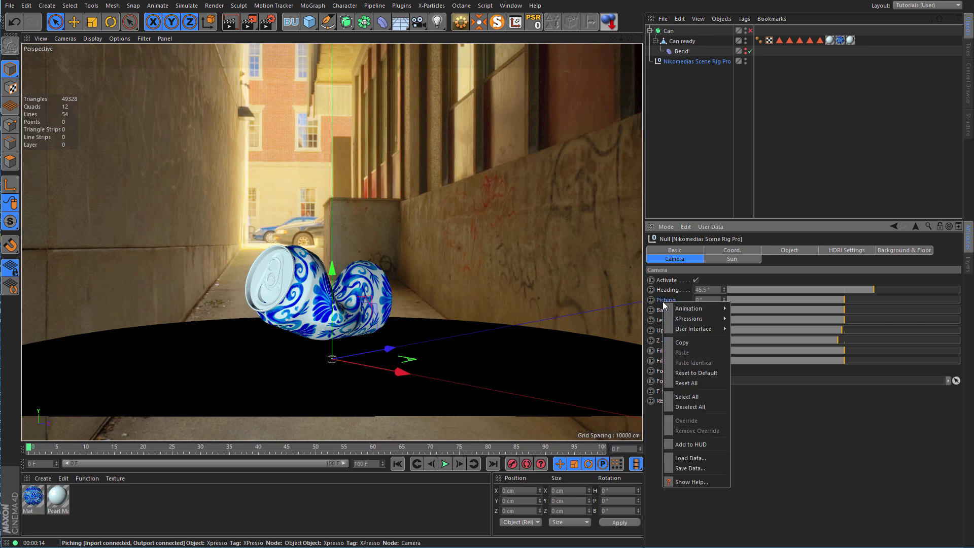
click(703, 374)
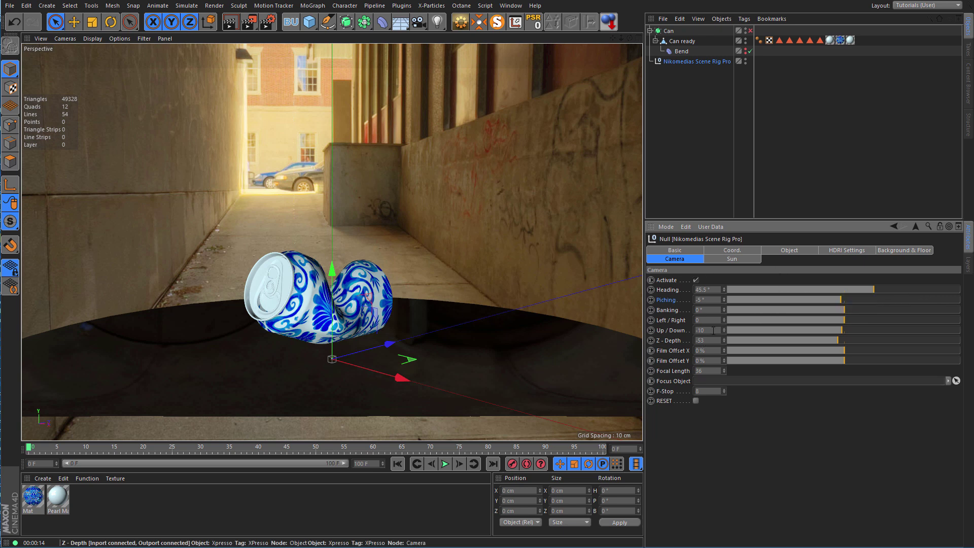
- Hide the Can object and turn off the rig's compositing floor
click(746, 30)
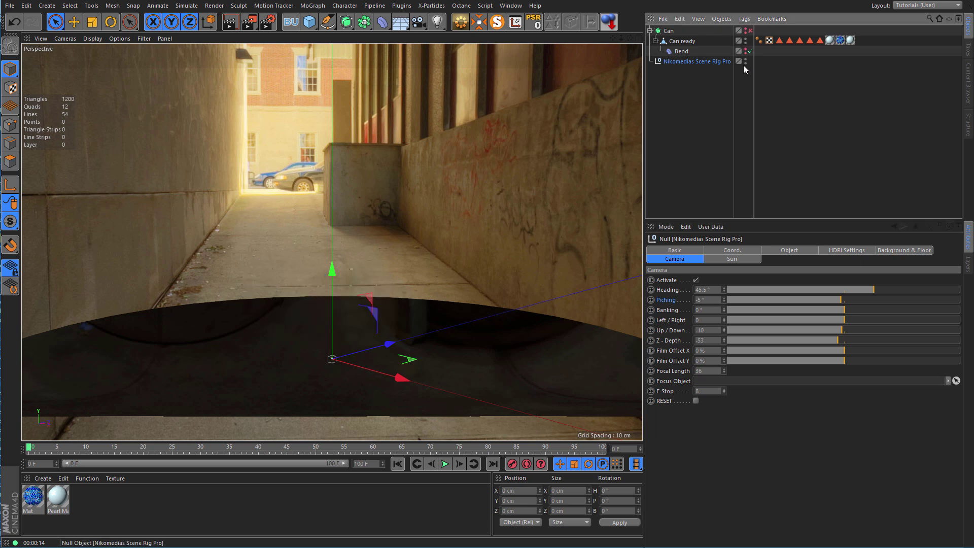
click(897, 254)
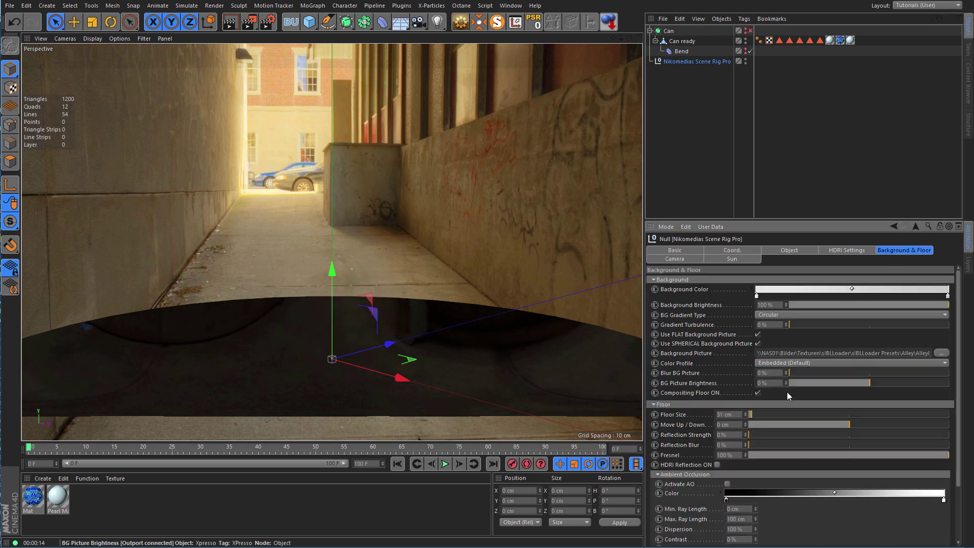
click(758, 393)
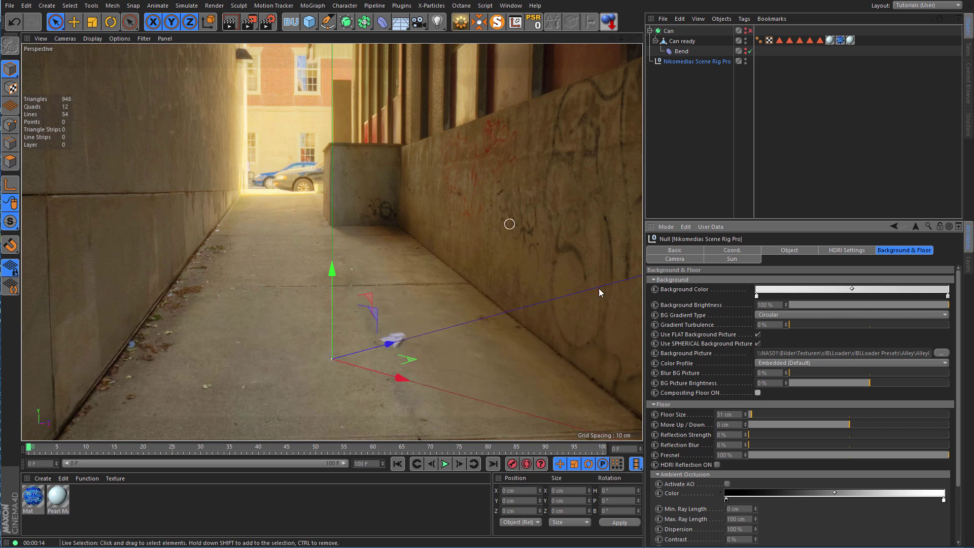
- Make the HDRI visible to the camera and try a horizontal rotation of about -9°
click(844, 251)
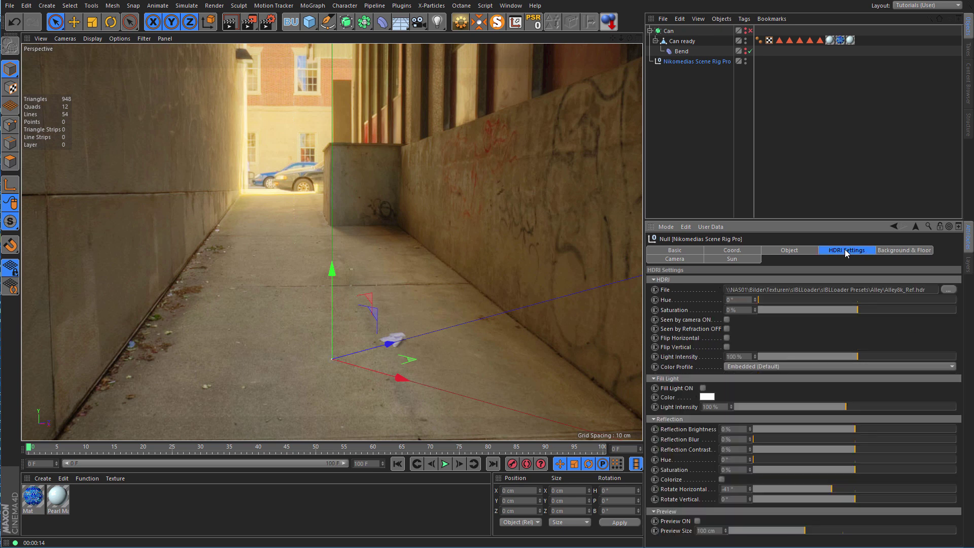
click(726, 320)
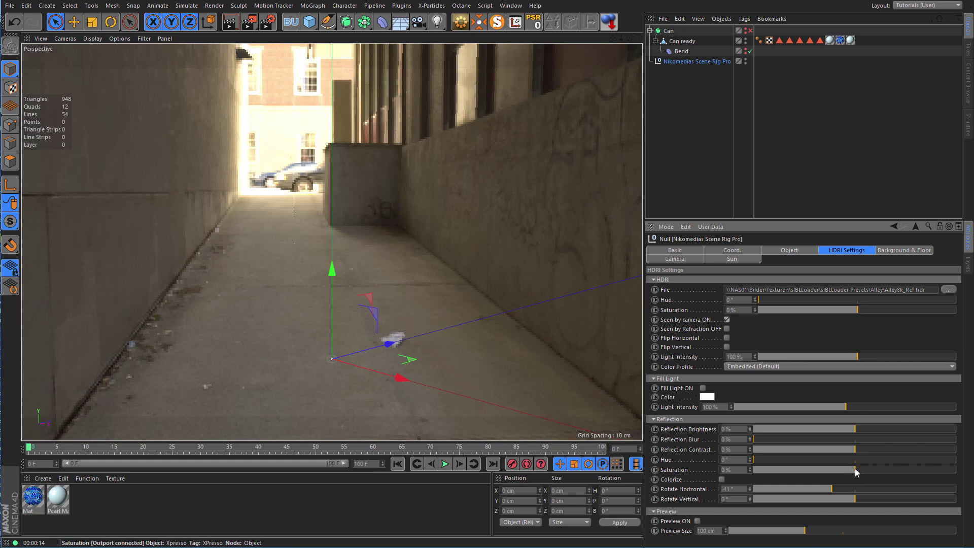
drag(832, 489, 849, 489)
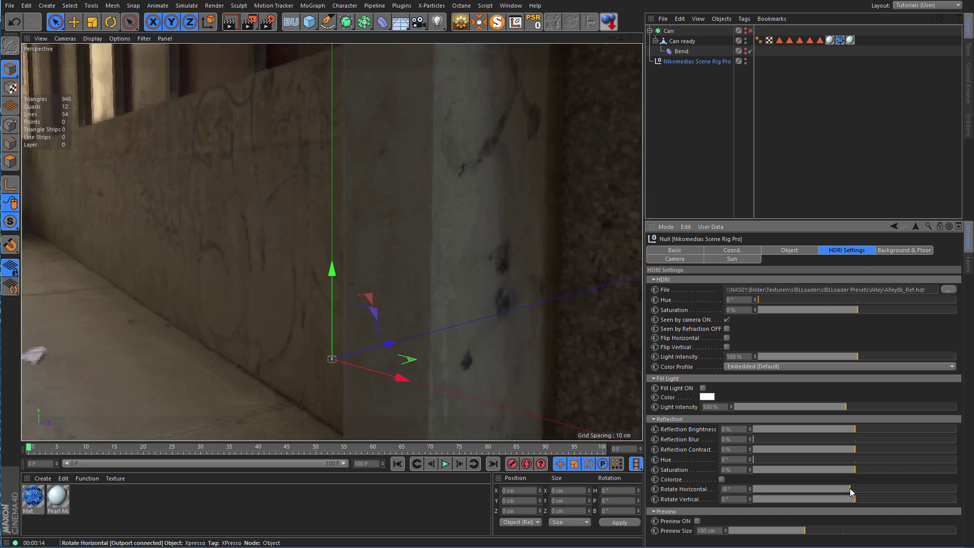
- Turn off the HDRI's camera visibility and rotate the environment horizontally to -44°
click(894, 252)
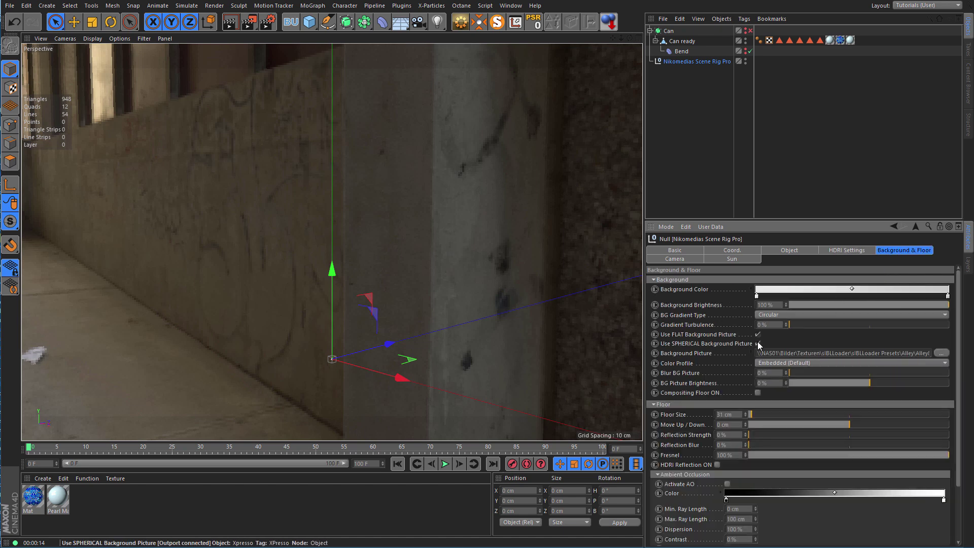
click(842, 251)
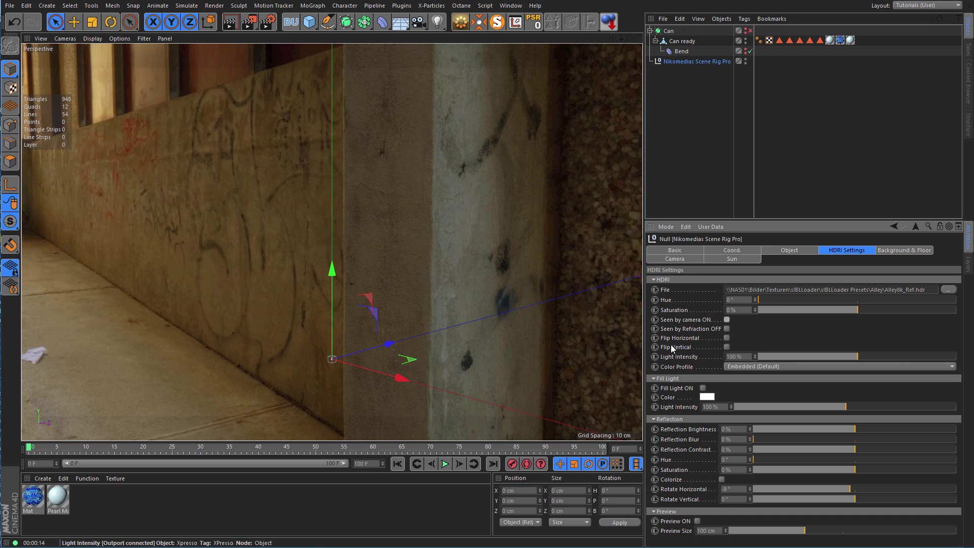
drag(849, 490, 830, 488)
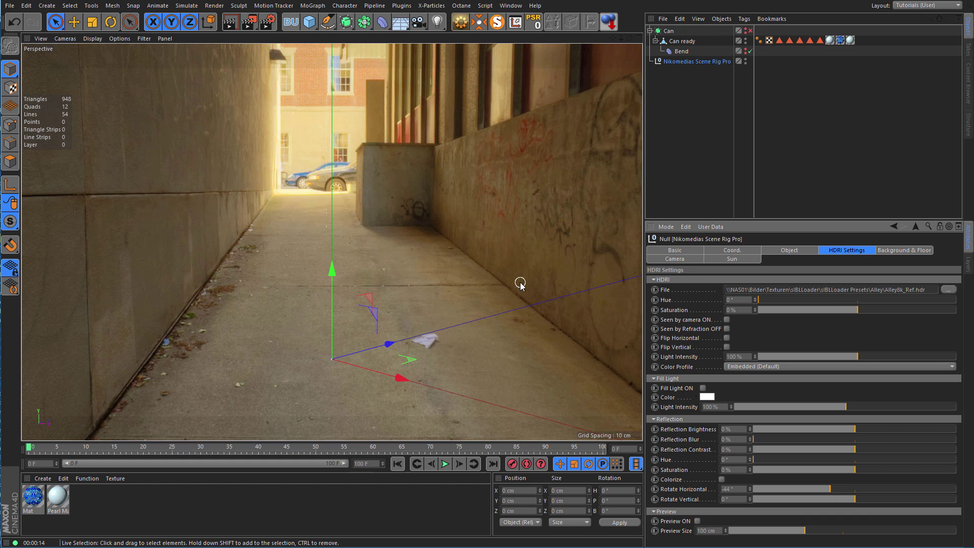
- Disable ambient occlusion in the render settings and set the output width to 1920 pixels with the ratio locked
click(268, 21)
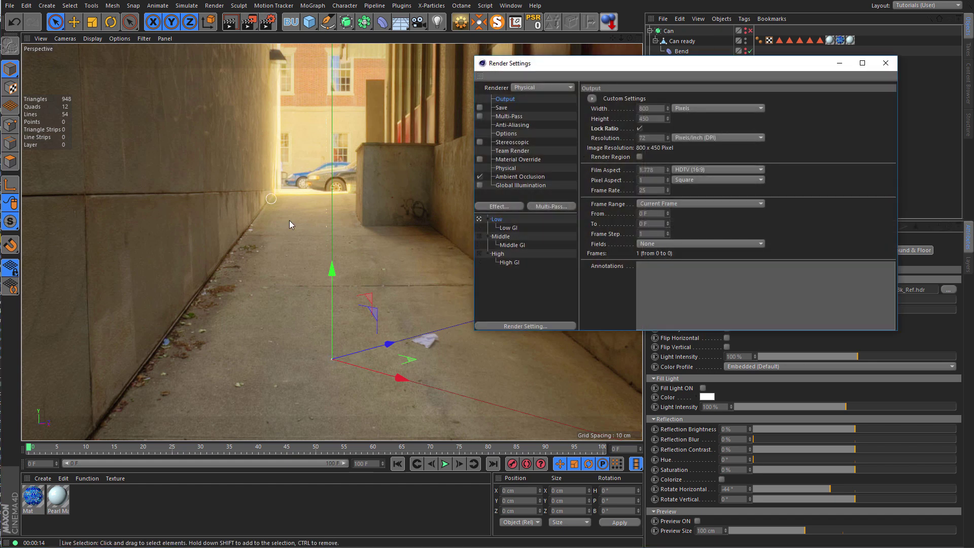
drag(621, 64, 242, 119)
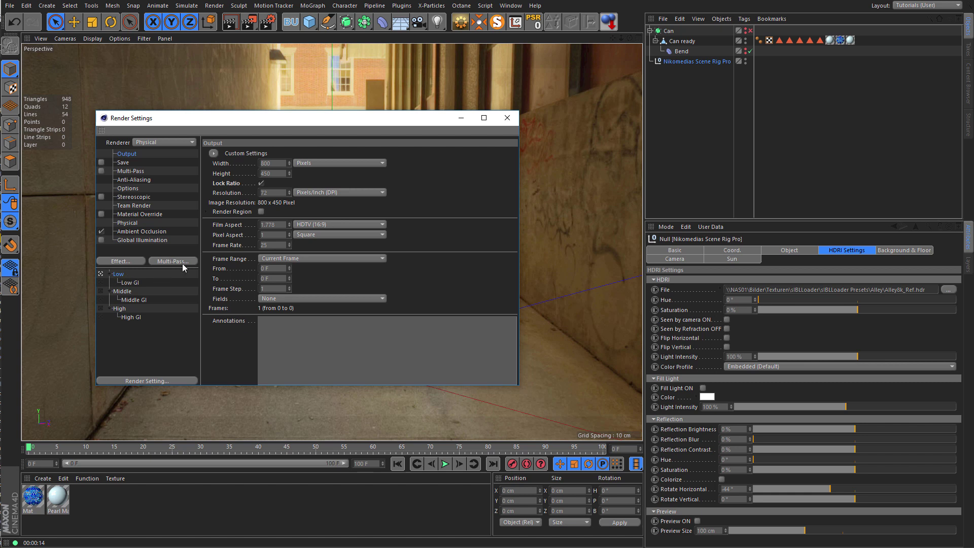
click(102, 232)
double_click(267, 164)
text(1920)
key(Return)
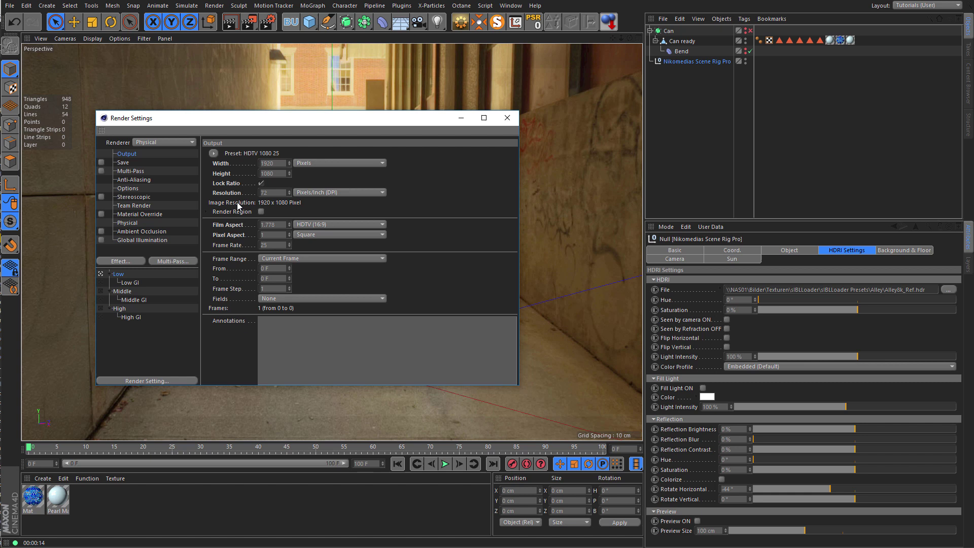
click(507, 118)
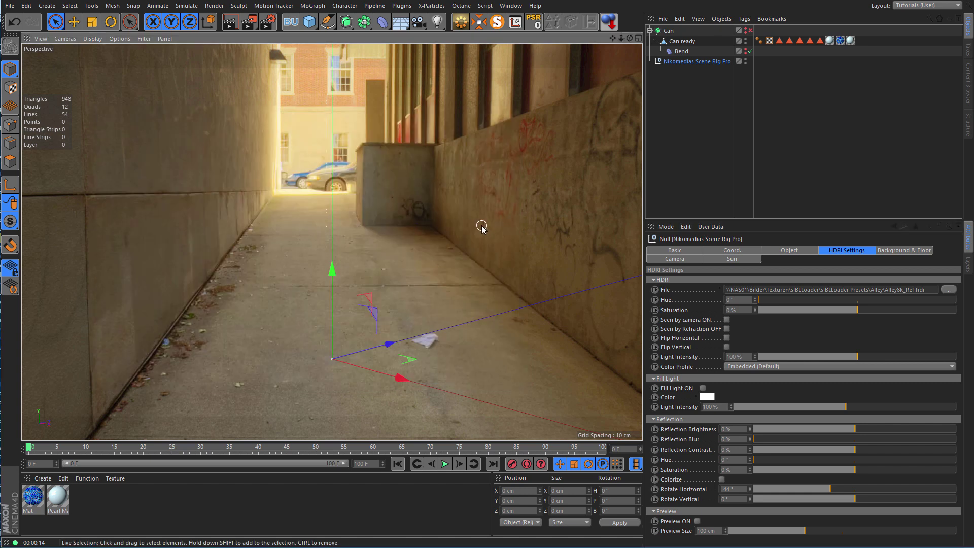
key(shift+r)
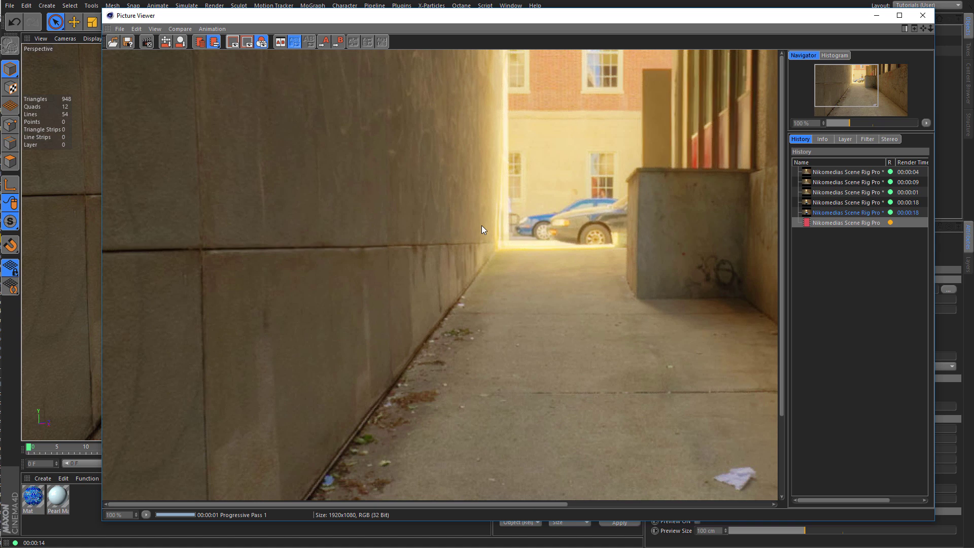
click(922, 15)
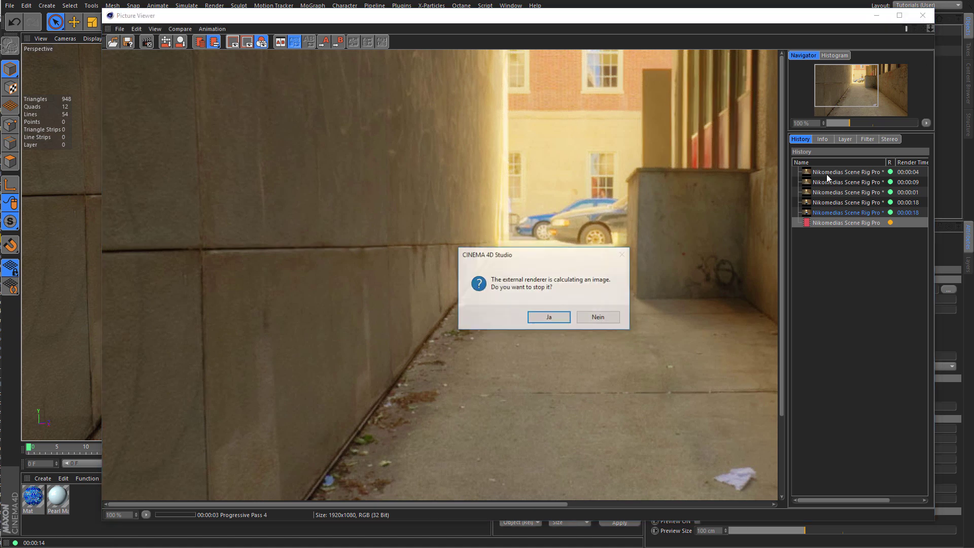
click(564, 322)
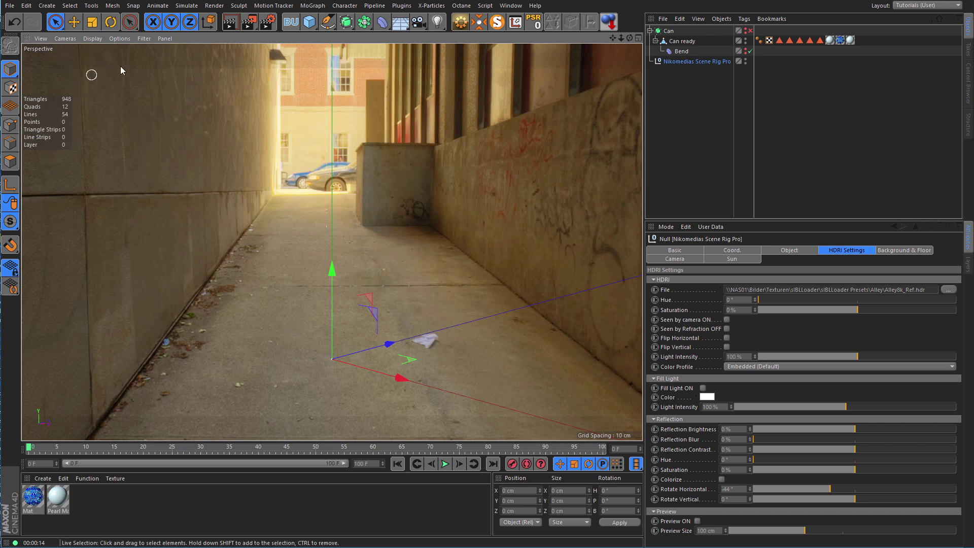
- Set the Physical renderer's sampler to Fixed and render the empty alley background to the Picture Viewer
click(271, 26)
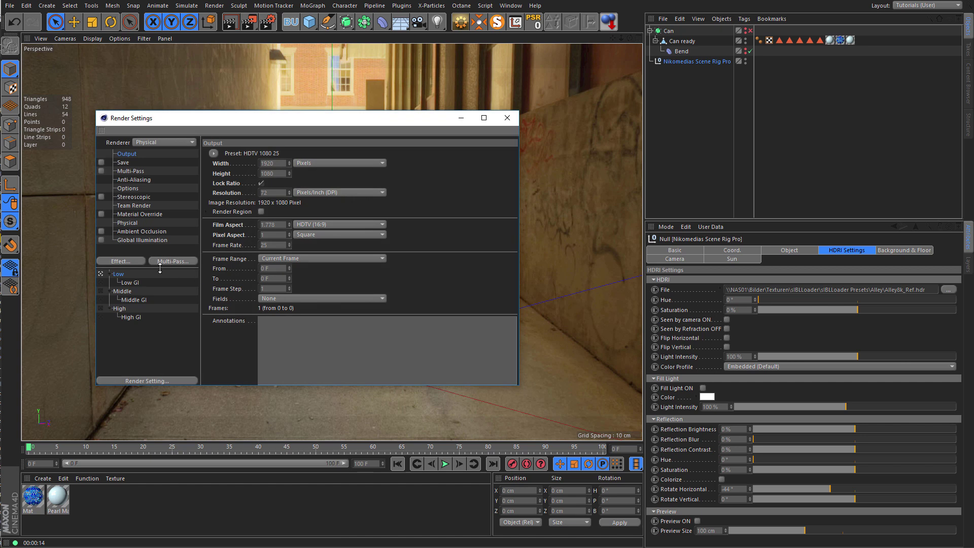
click(128, 223)
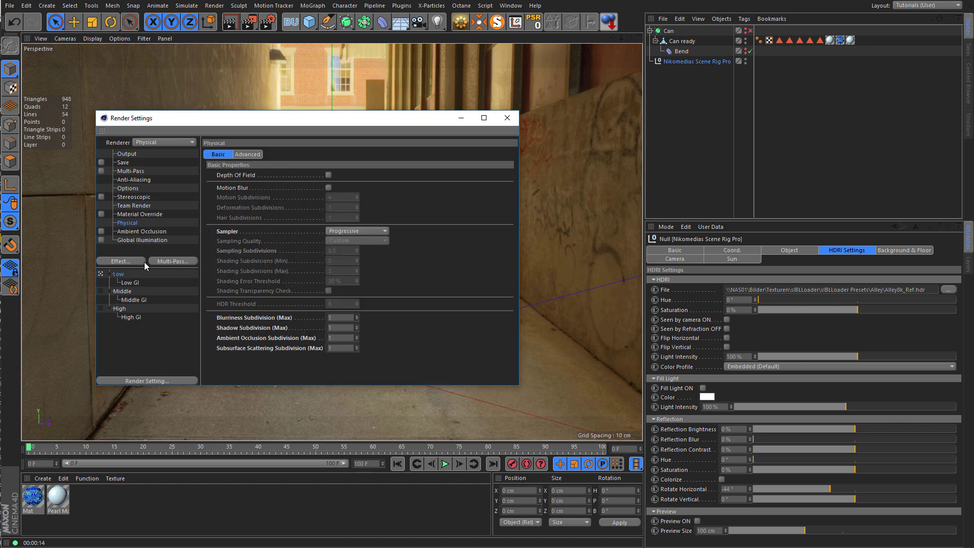
click(357, 231)
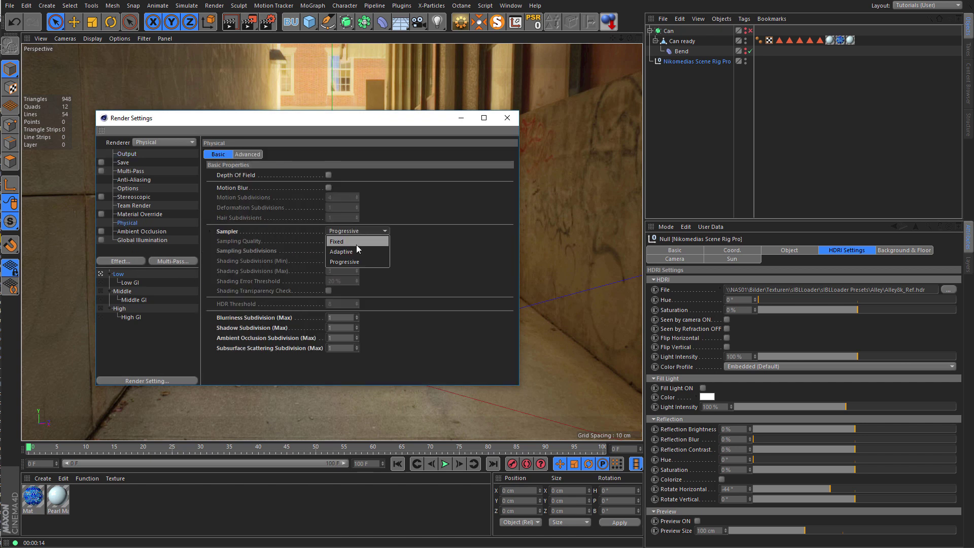
click(356, 242)
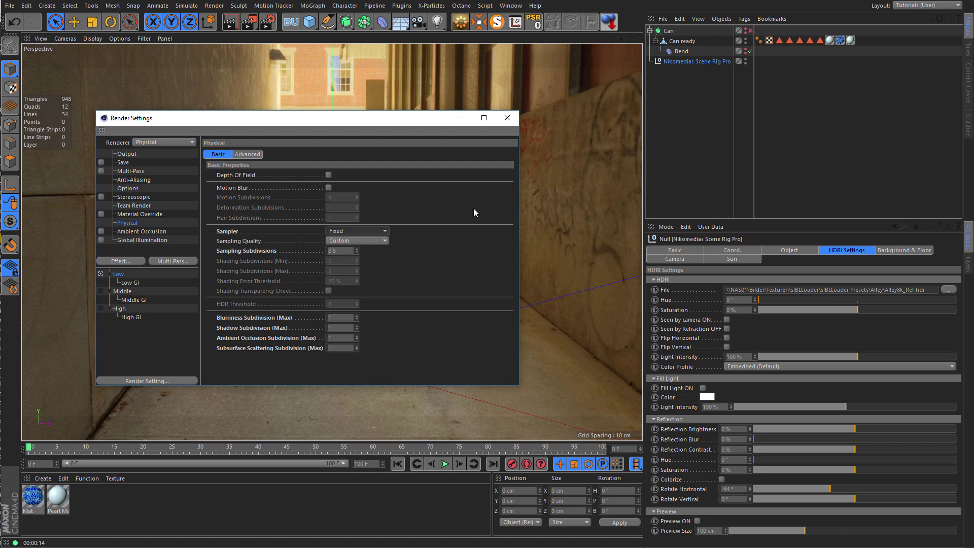
click(513, 119)
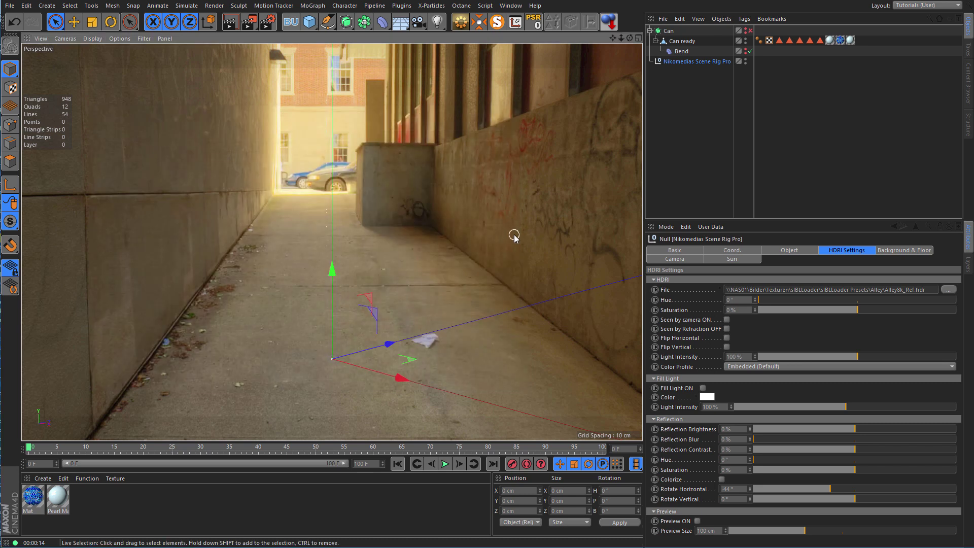
key(shift+r)
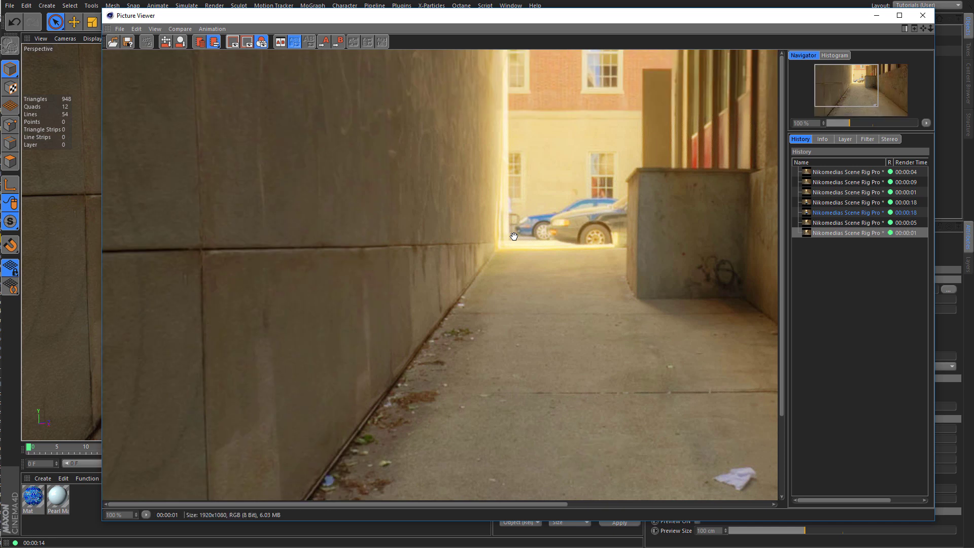
drag(496, 284, 209, 88)
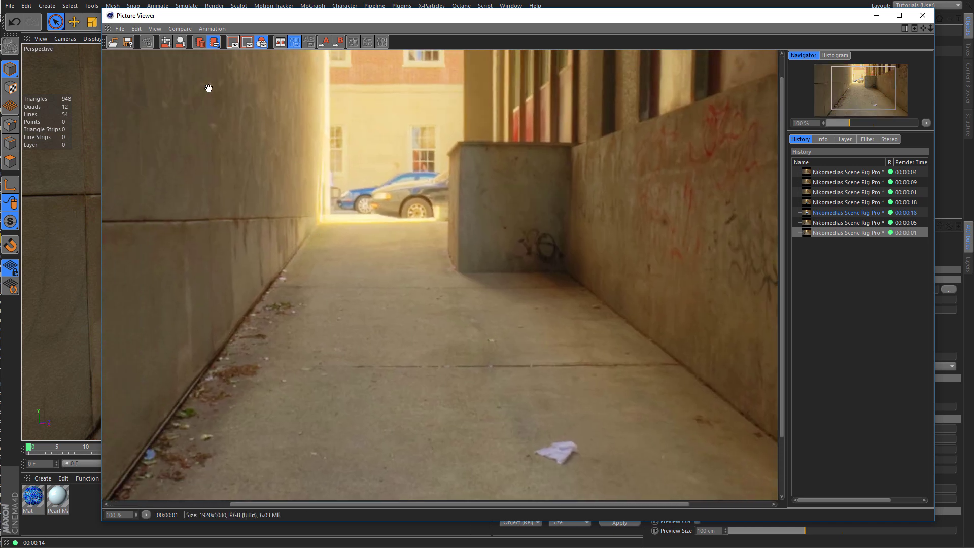
- Save the rendered background as a 16-bit TIFF named BG_1920x1080.tif in the sIBLLoader Presets Alley folder
click(120, 29)
click(147, 57)
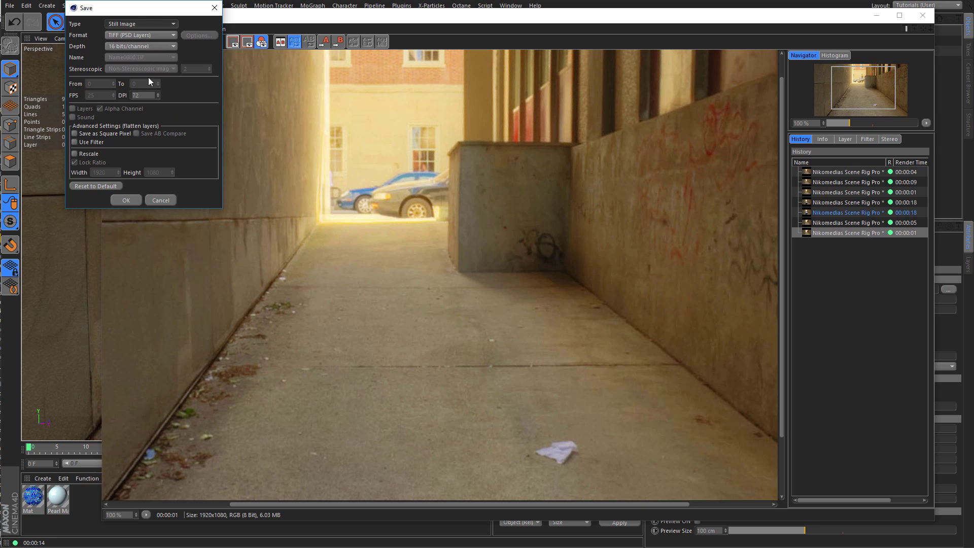
click(127, 200)
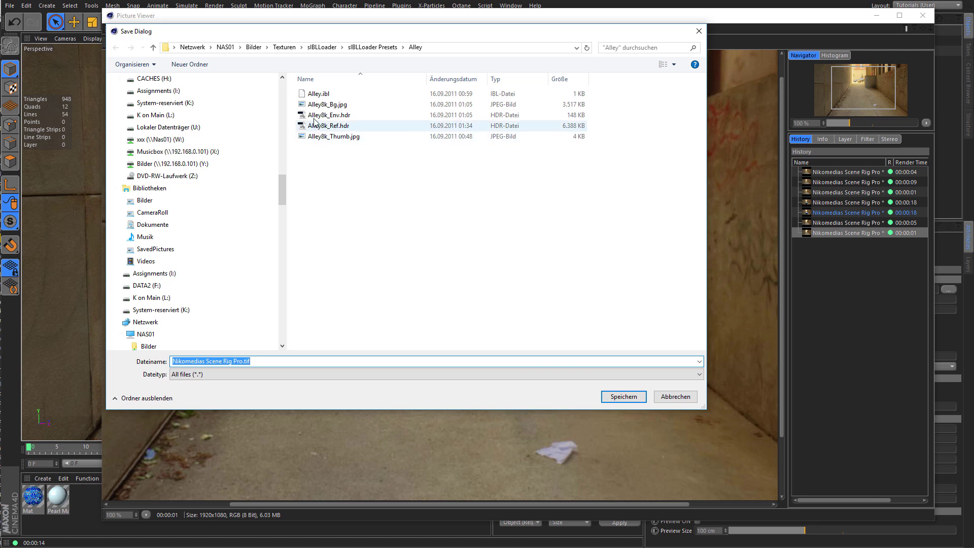
key(alt+Tab)
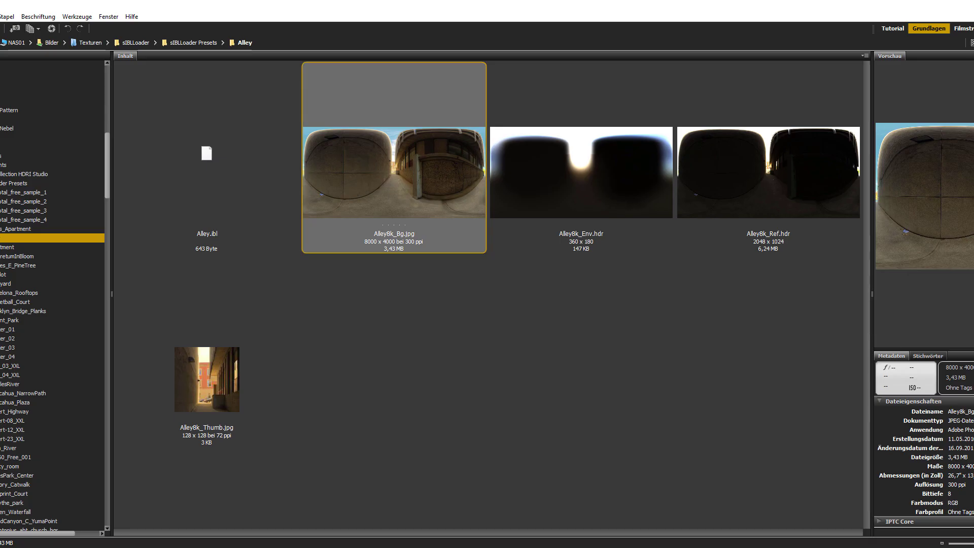
click(285, 45)
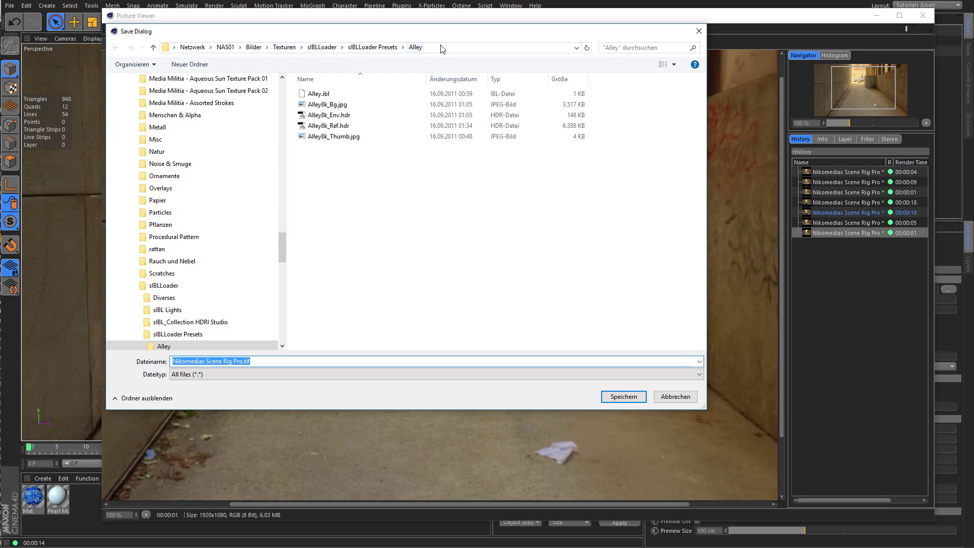
click(441, 49)
click(441, 48)
key(Return)
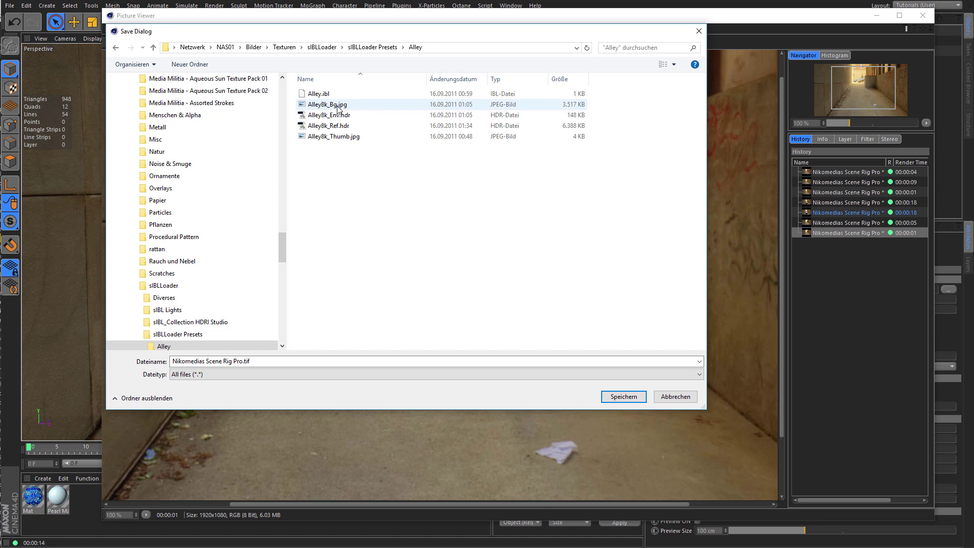
click(333, 362)
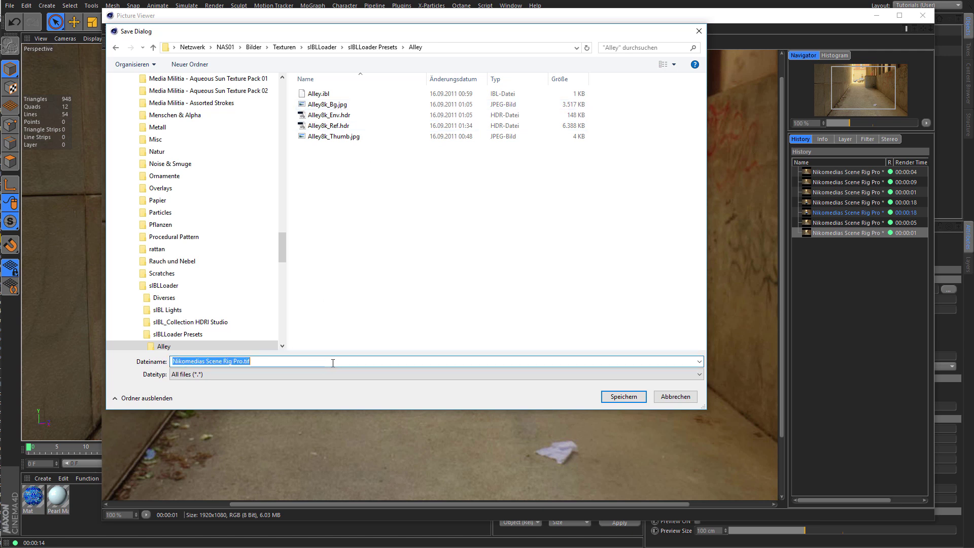
text(BG)
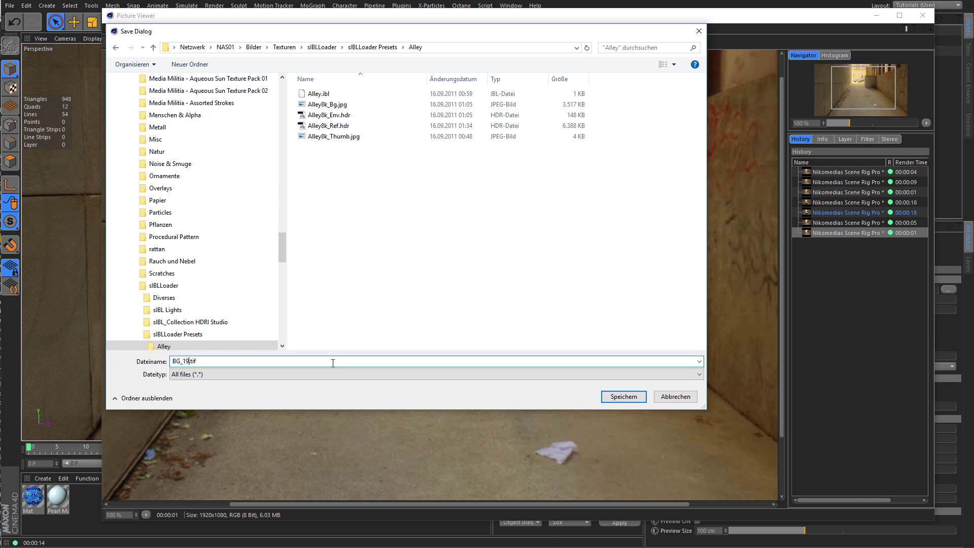
text(_1920x1080)
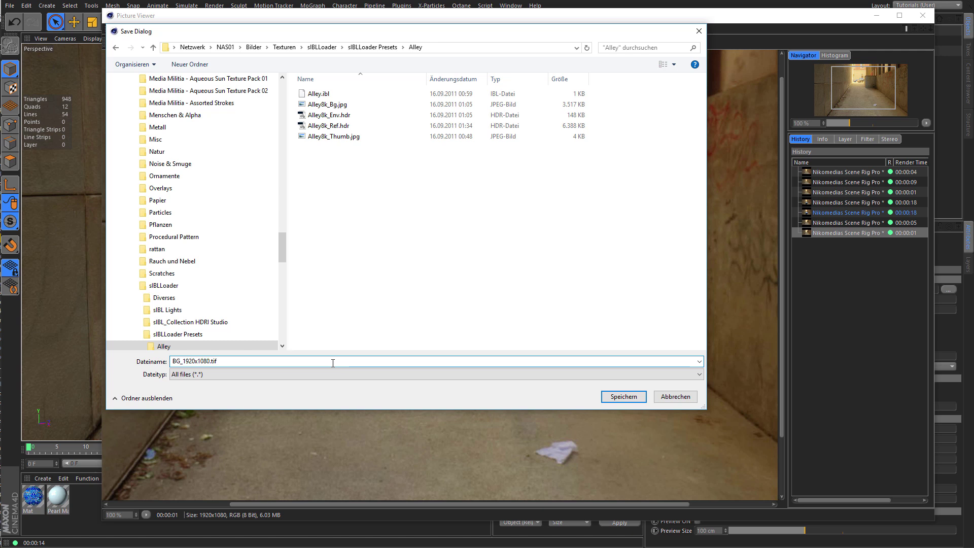
key(Return)
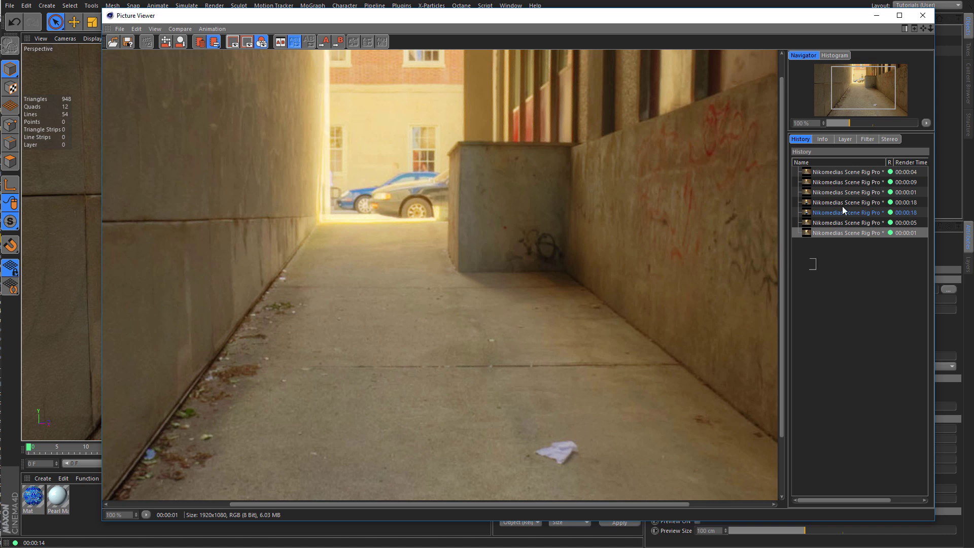
- Delete all renders from the Picture Viewer history, including unsaved ones, and close the Picture Viewer
drag(842, 206, 856, 156)
key(Delete)
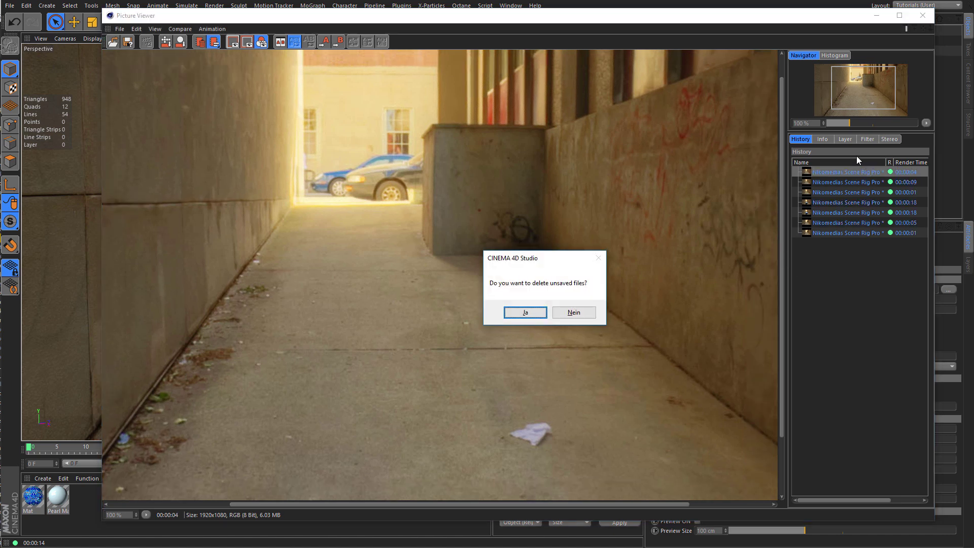
key(Return)
click(922, 15)
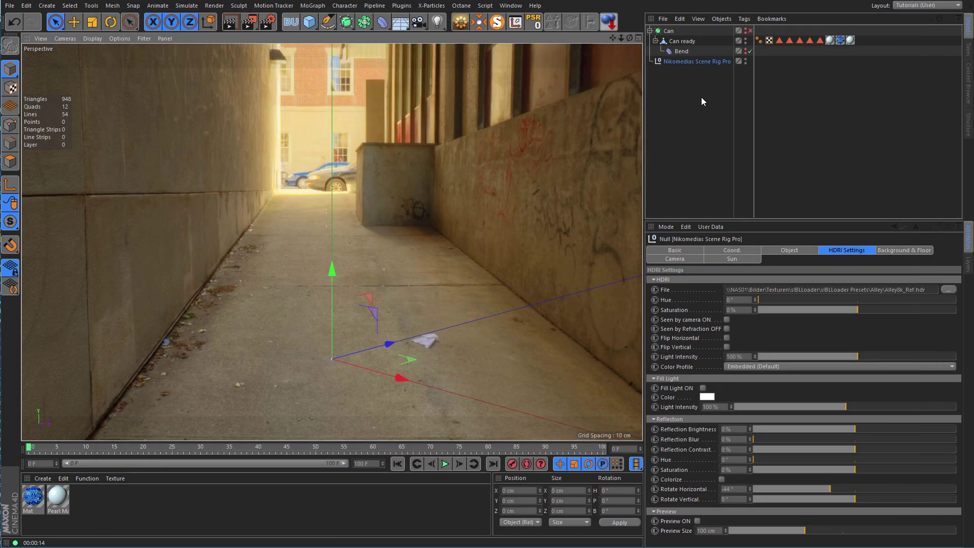
- Turn off the rig's spherical background picture and load BG_1920x1080.tif as the flat background picture without copying it to the project
click(910, 252)
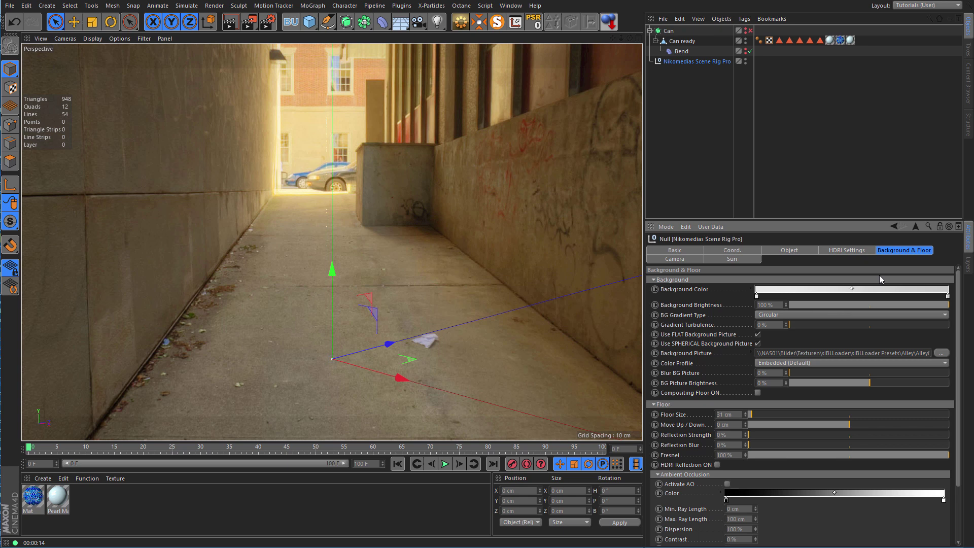
click(757, 343)
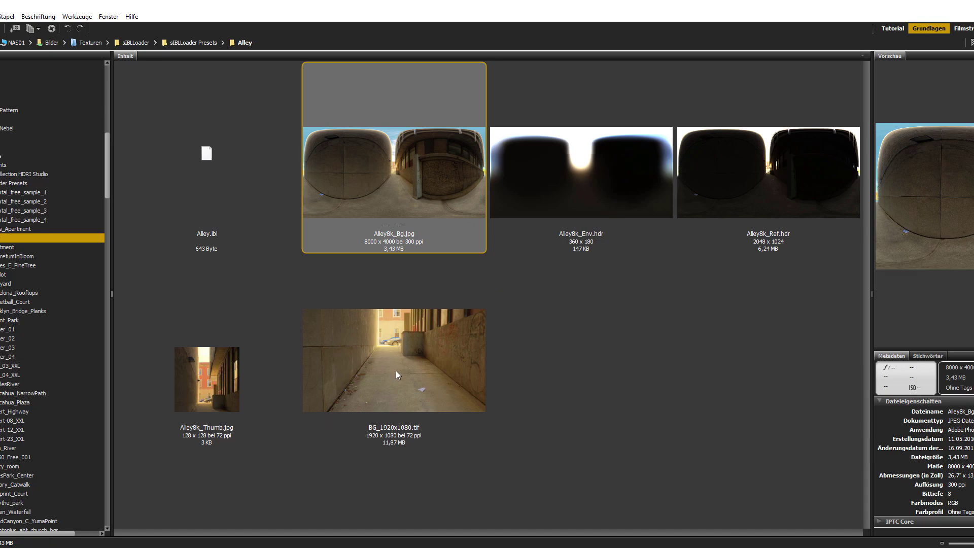
click(385, 377)
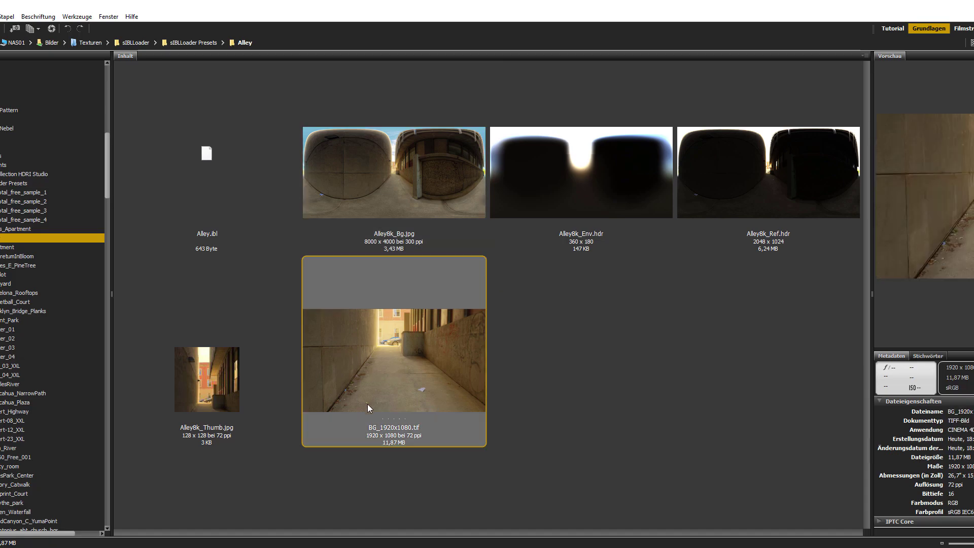
drag(397, 372, 812, 355)
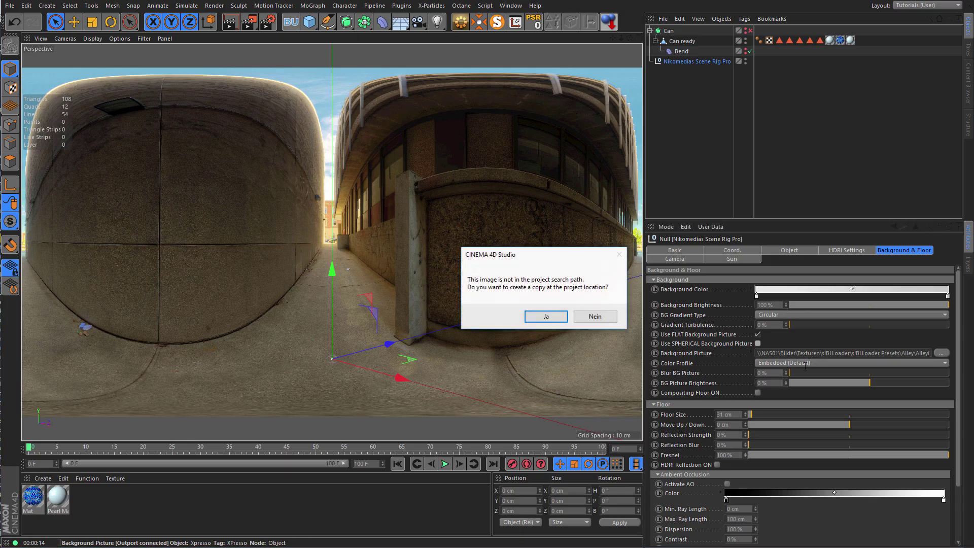
click(602, 324)
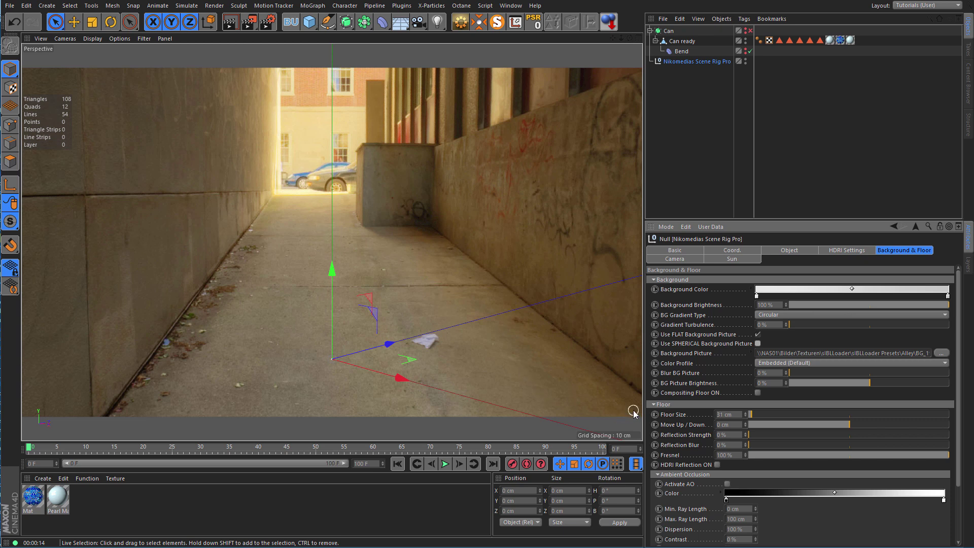
click(836, 251)
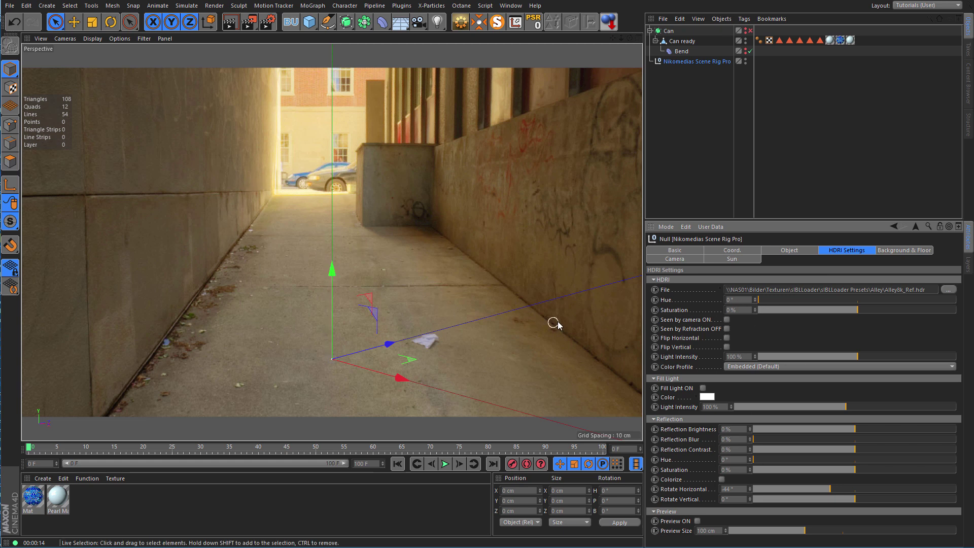
click(890, 251)
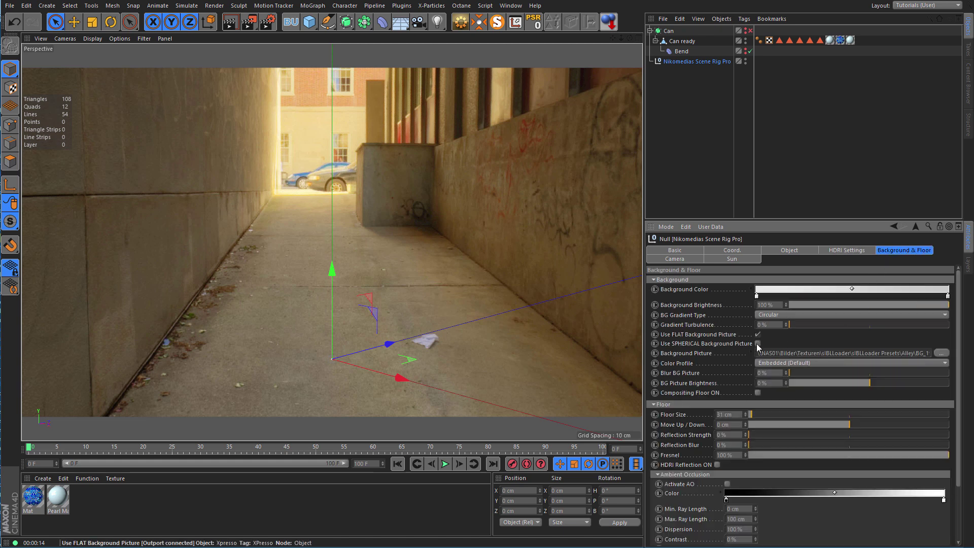
- Make the can visible in the scene again and reselect the Nikomedias Scene Rig Pro null
click(745, 29)
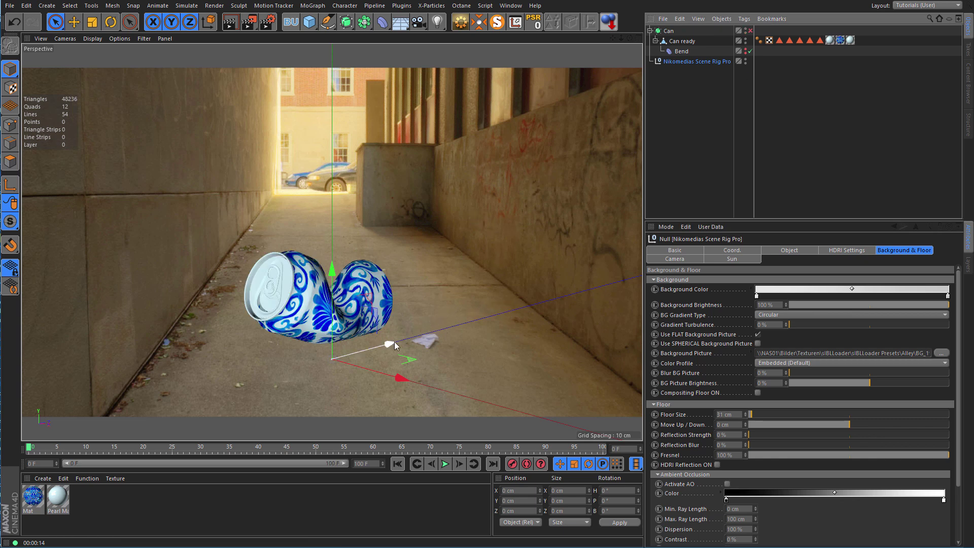
click(670, 33)
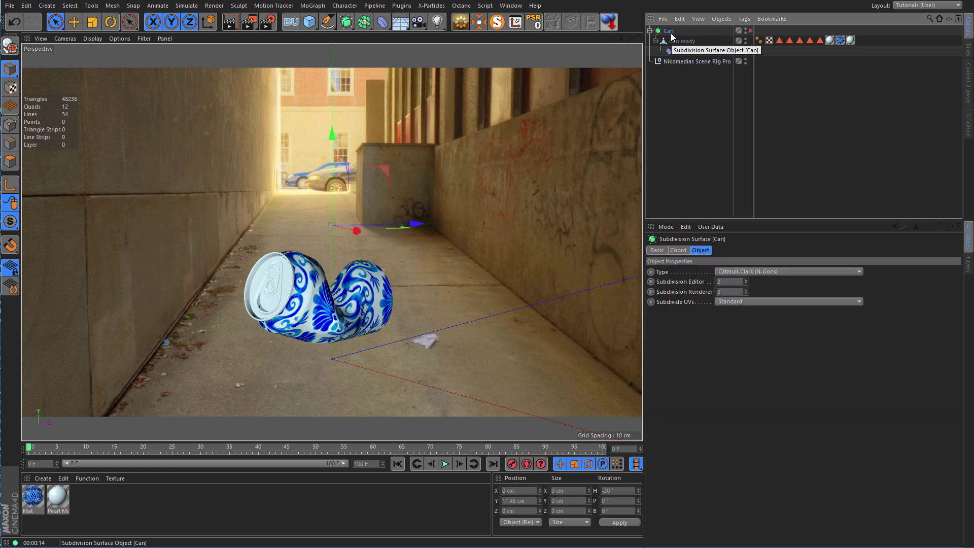
click(685, 61)
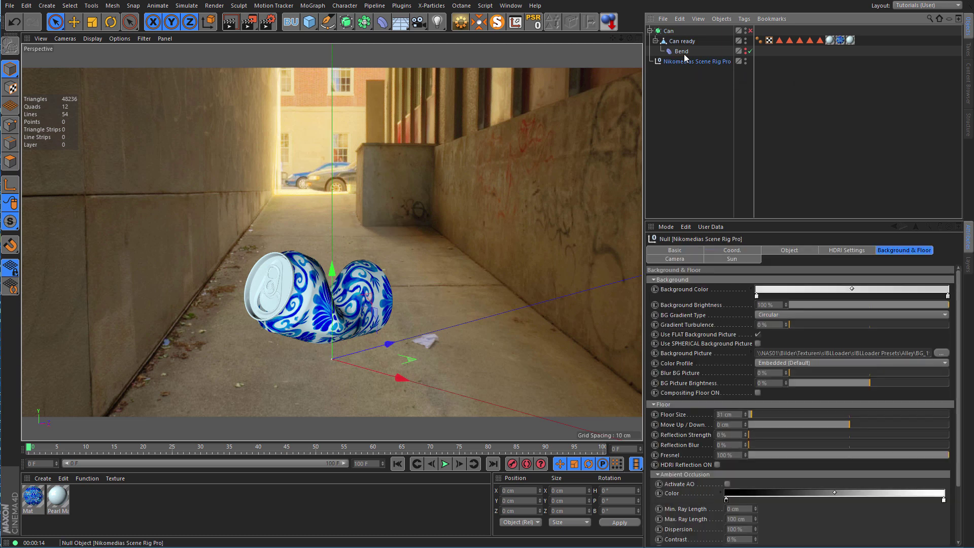
- Turn on the rig's compositing floor and set the floor size to 14 cm
click(758, 393)
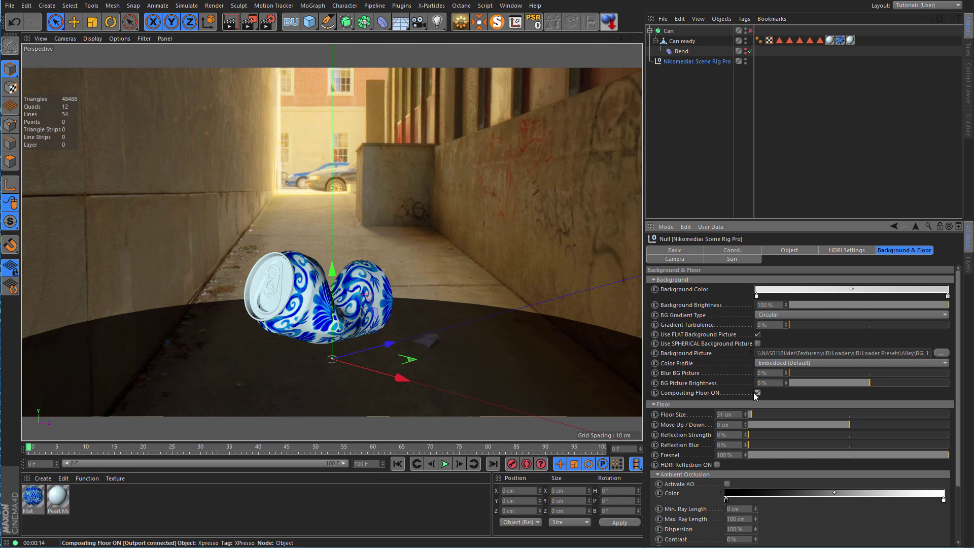
drag(745, 415, 746, 446)
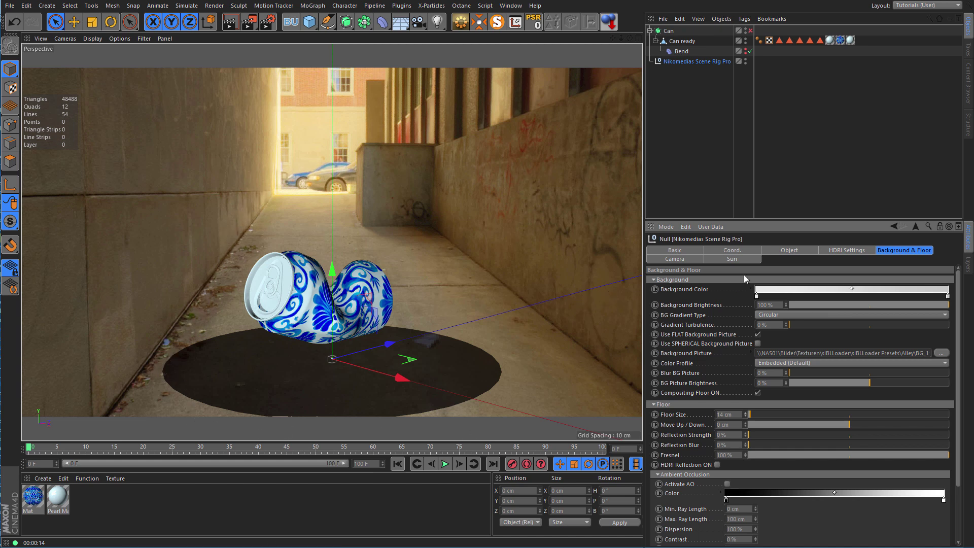
- Tilt the rig camera's pitching to -16.5° and set the floor size to 28 cm
click(683, 258)
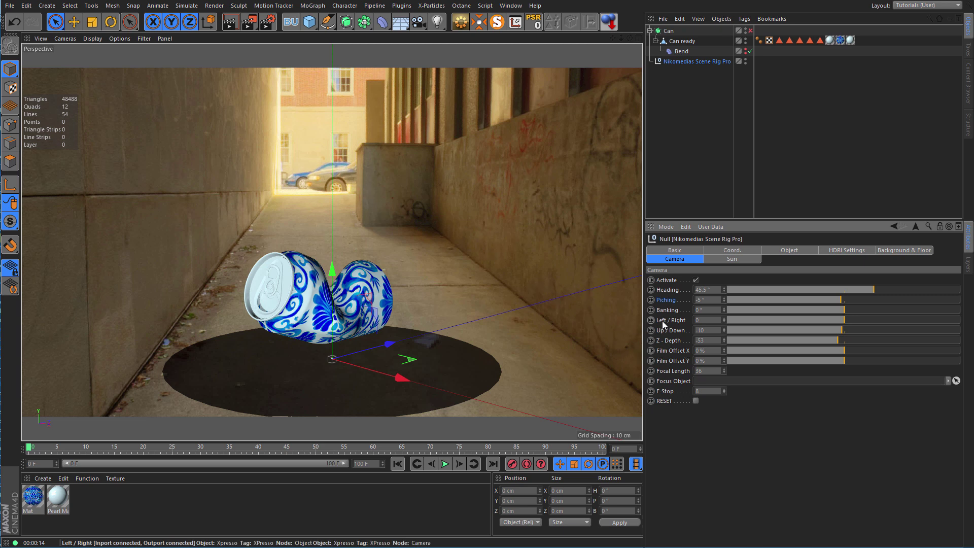
drag(724, 299, 724, 317)
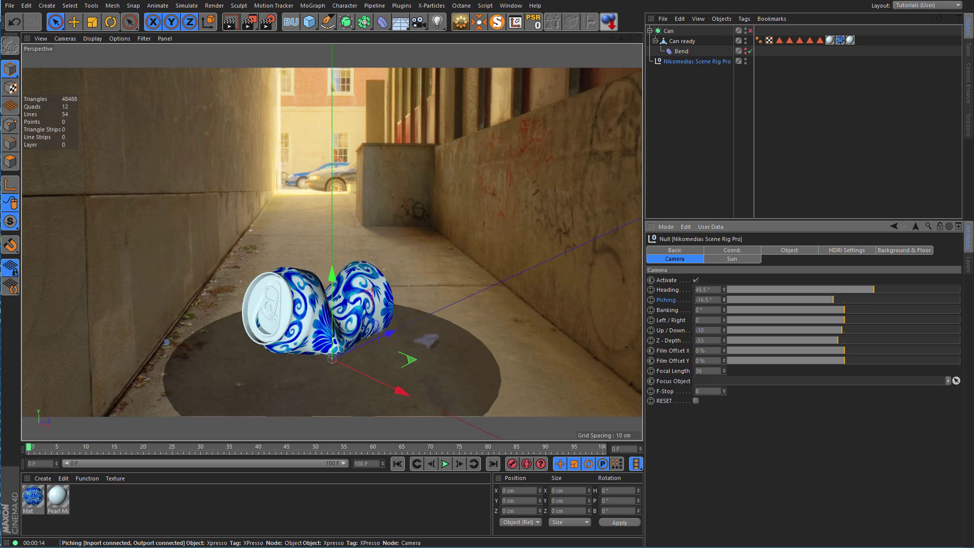
click(894, 251)
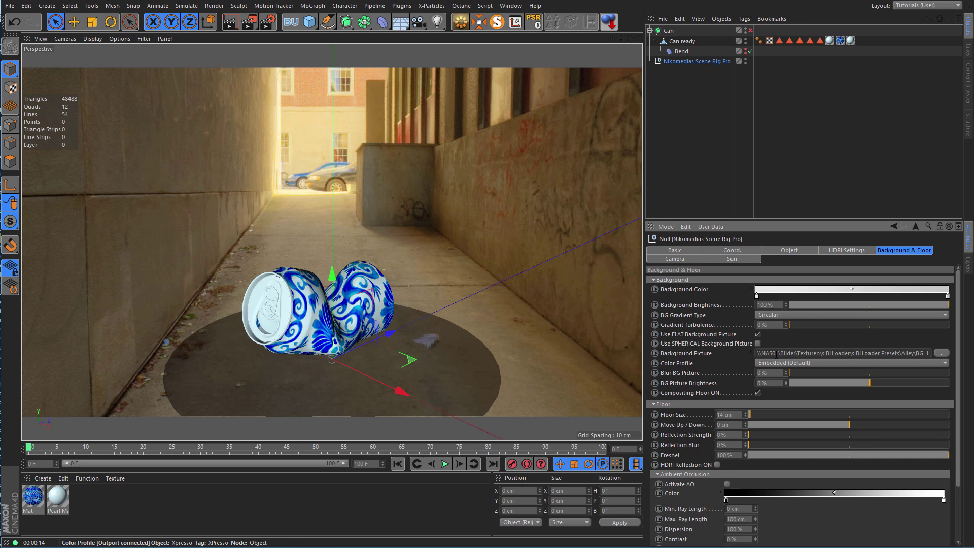
drag(750, 415, 751, 415)
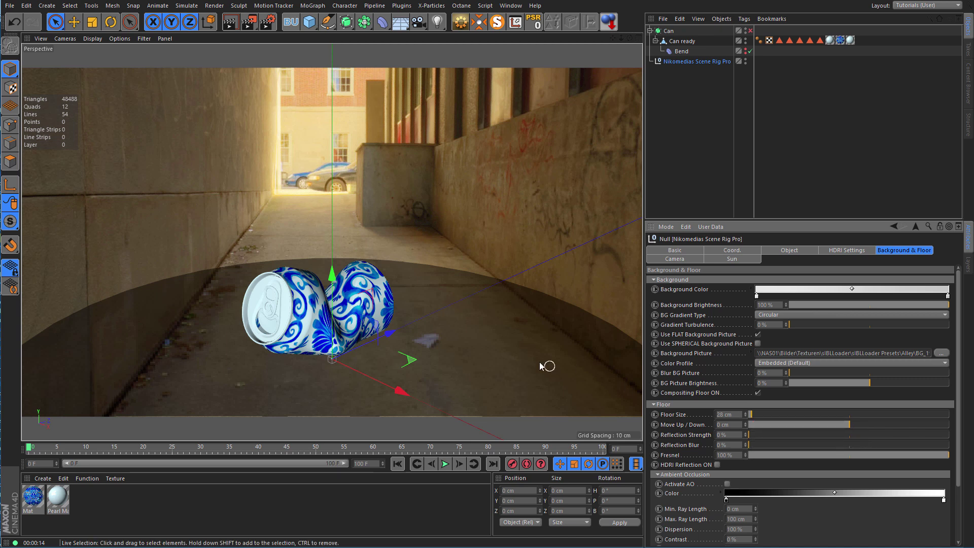
- Raise the floor by 2 cm to meet the underside of the can, checking the alignment in the right view
middle_click(264, 357)
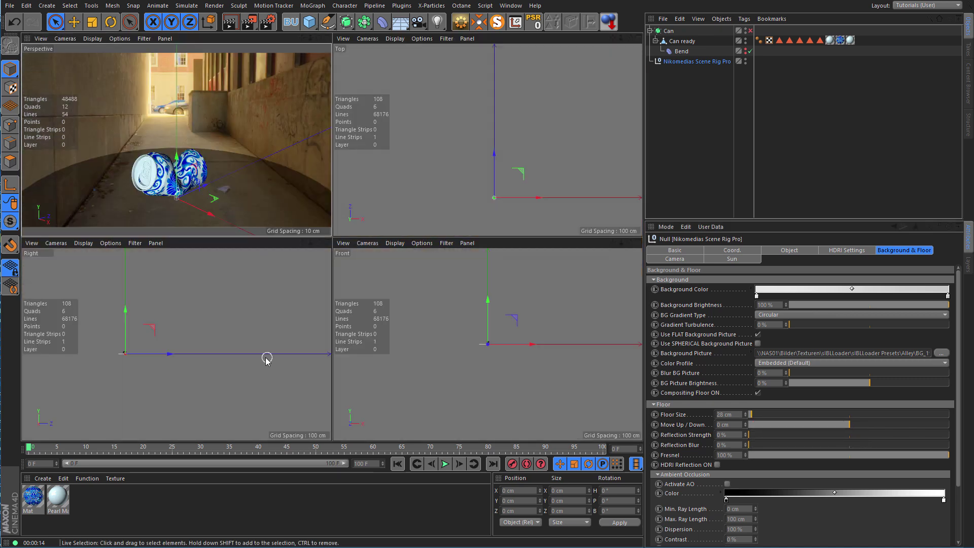
middle_click(265, 351)
scroll(265, 350, up, 10)
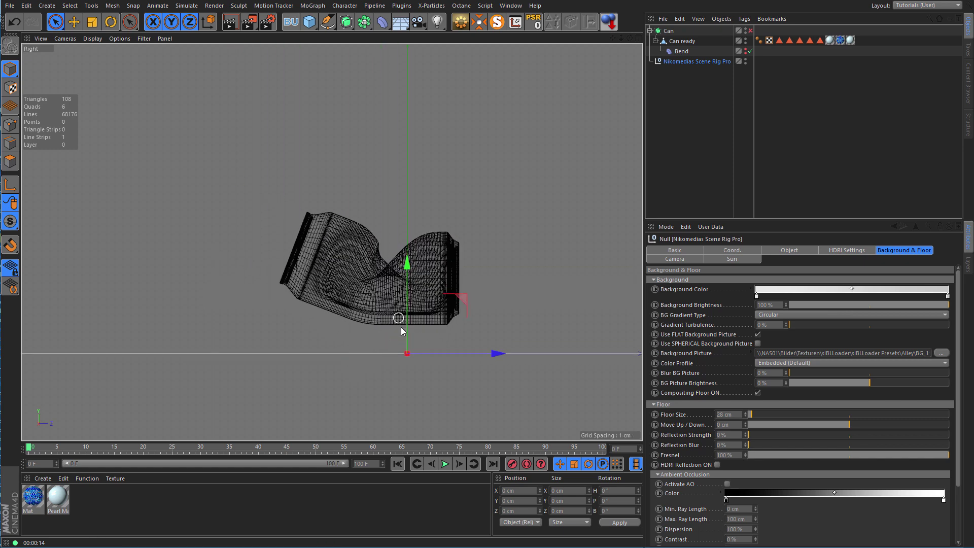
scroll(404, 325, up, 2)
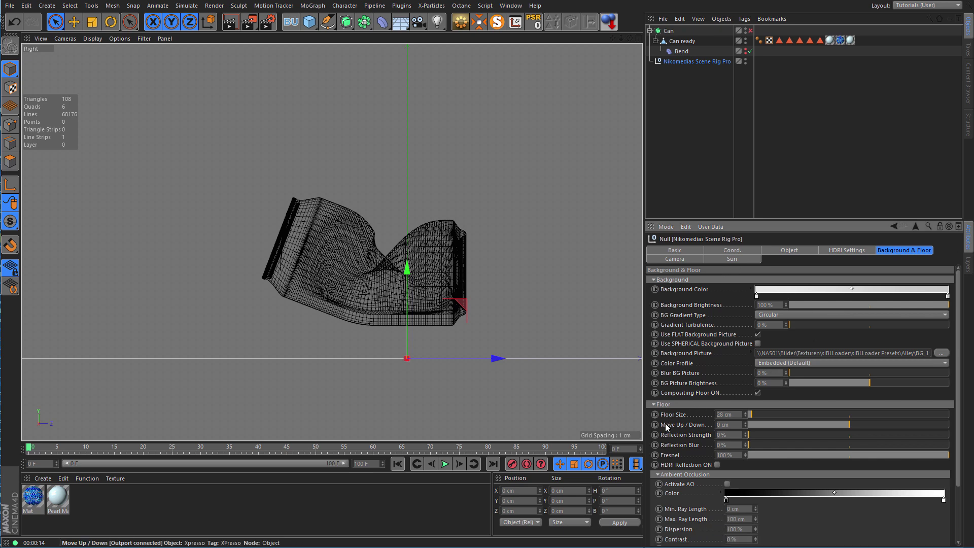
drag(746, 423, 747, 426)
click(745, 423)
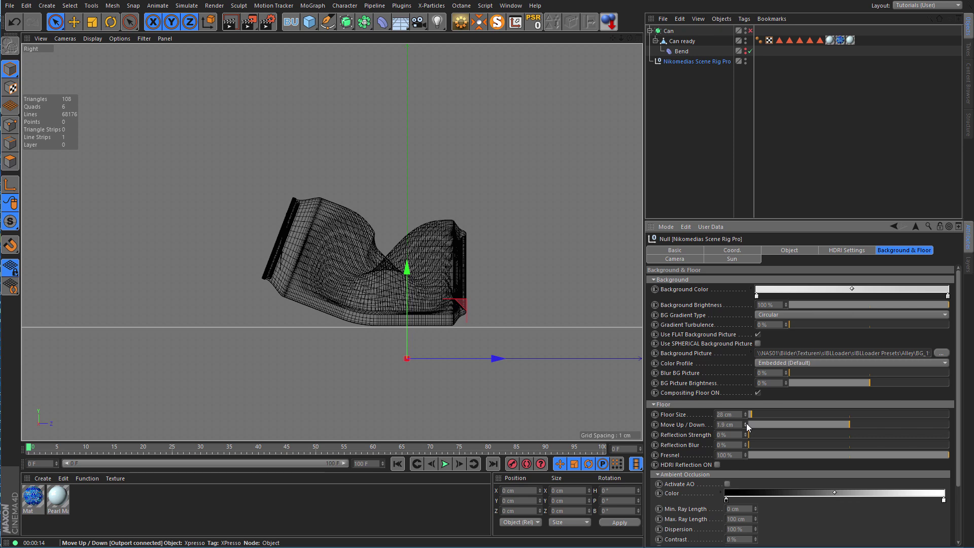
click(745, 423)
middle_click(487, 311)
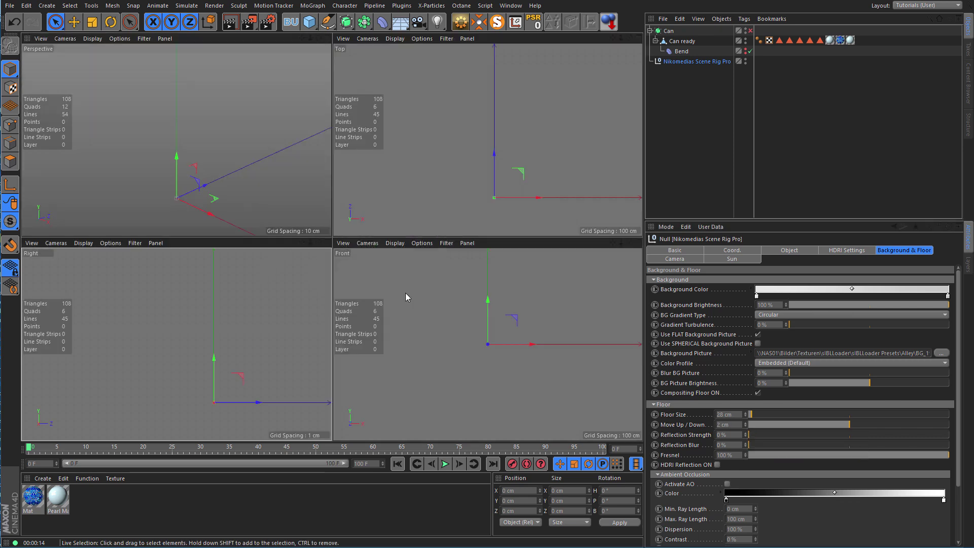
middle_click(252, 202)
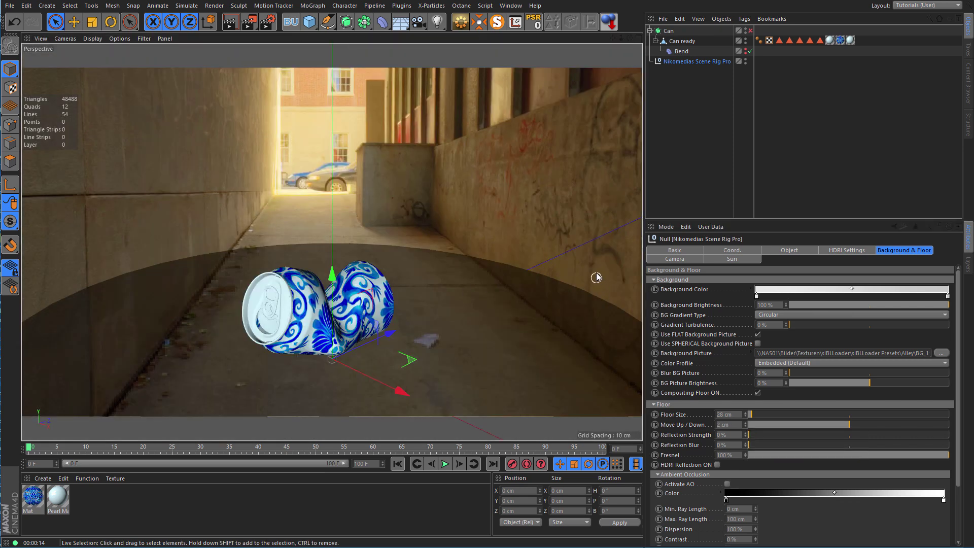
- Enable ambient occlusion in the Low GI render settings and close the settings
click(266, 24)
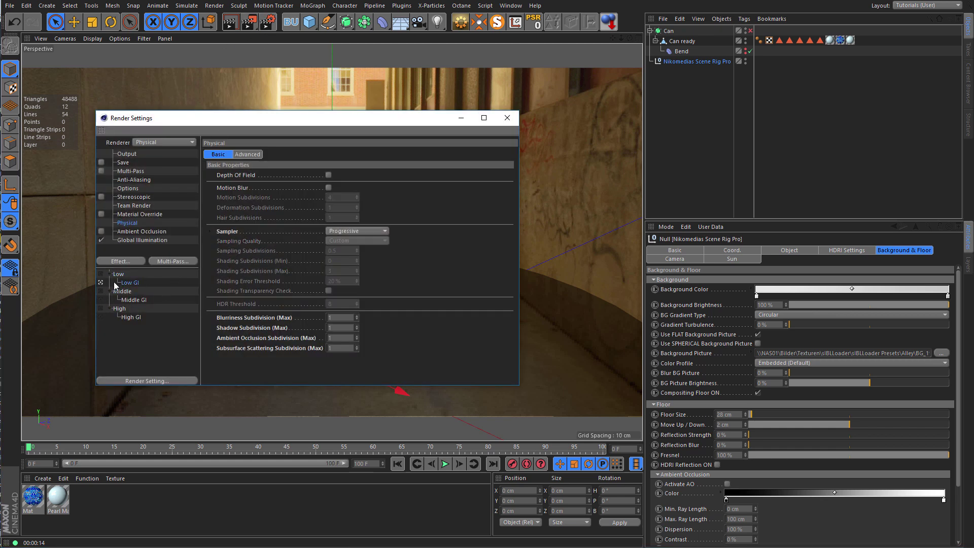
click(102, 231)
click(506, 118)
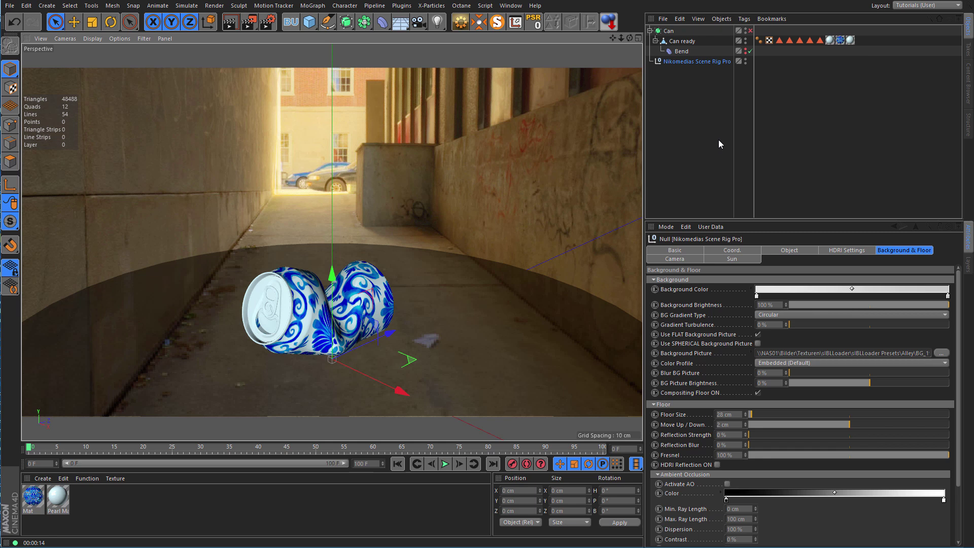
- Start an interactive render preview and raise the HDRI light intensity to 129%
key(ctrl+r)
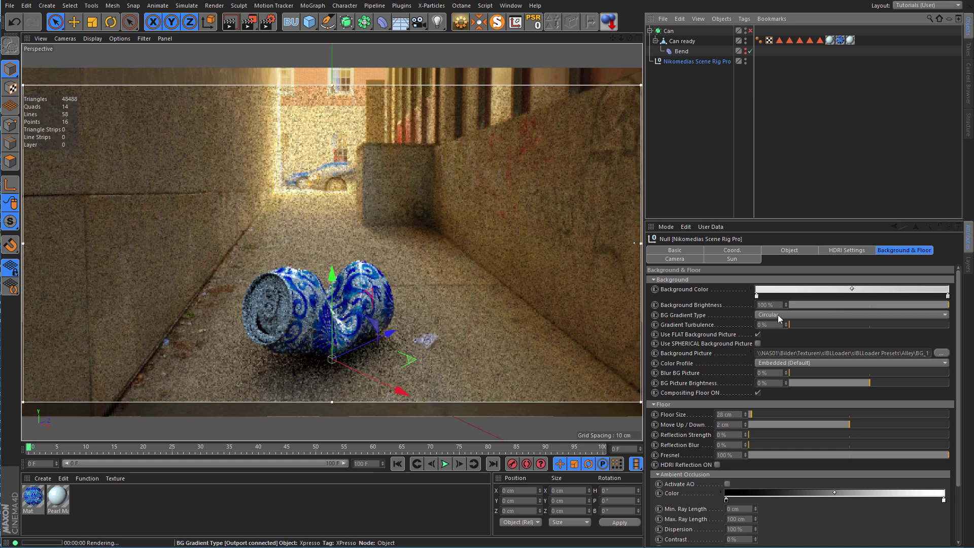
click(846, 250)
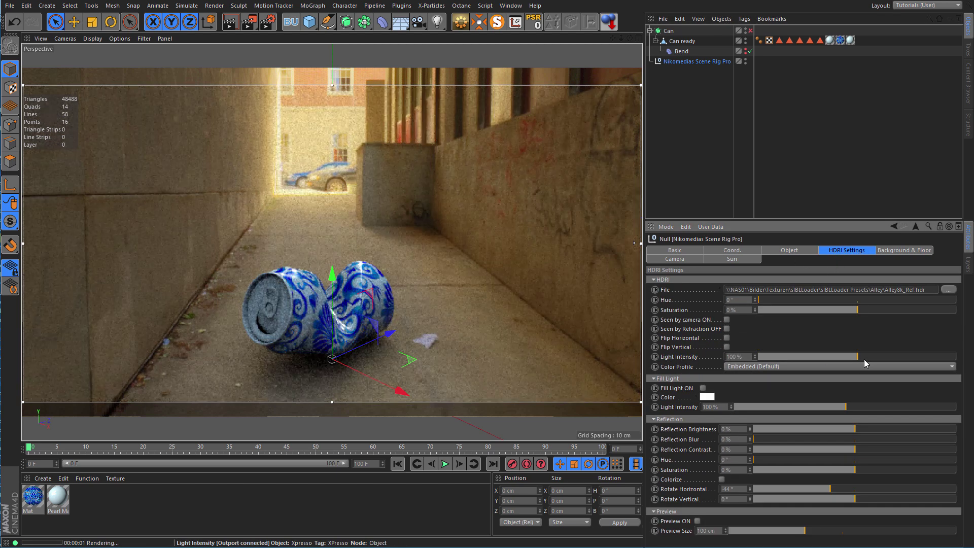
drag(863, 356, 886, 356)
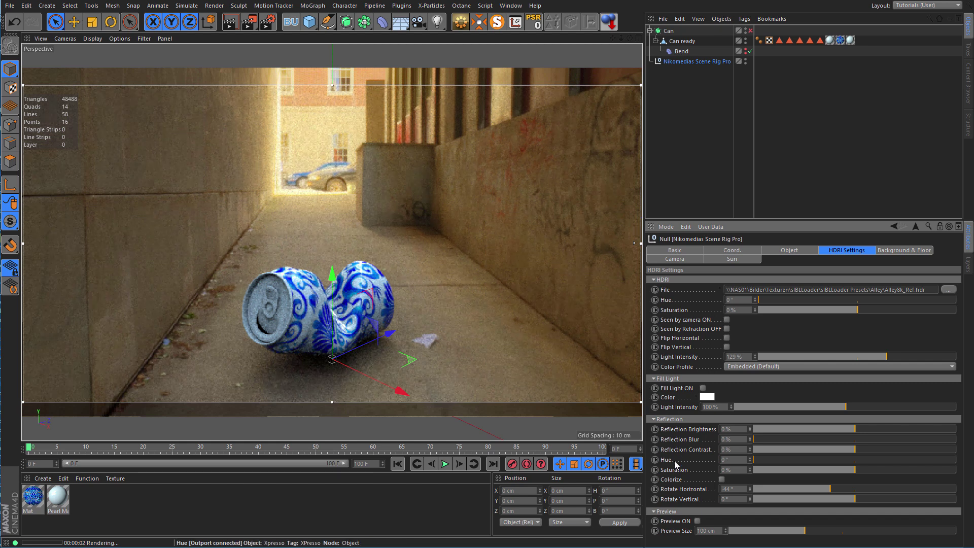
- Try a reflection saturation of 100% with a shifted reflection hue, and reset both to 0
drag(811, 469, 956, 471)
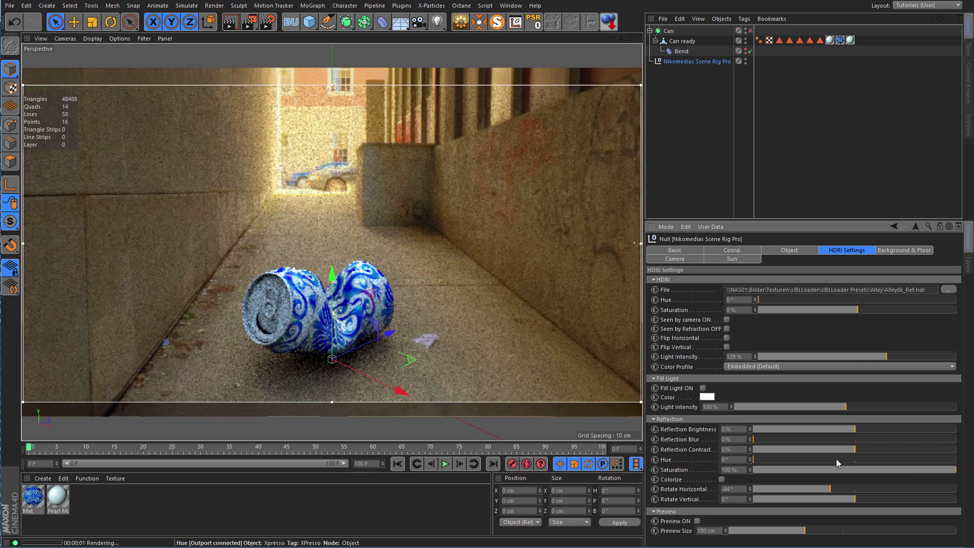
drag(836, 458, 917, 467)
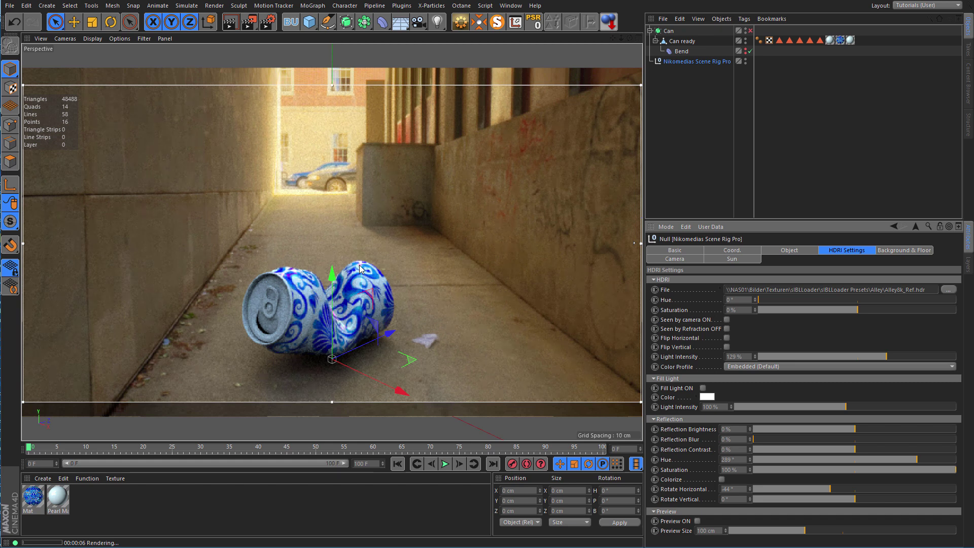
drag(813, 460, 742, 469)
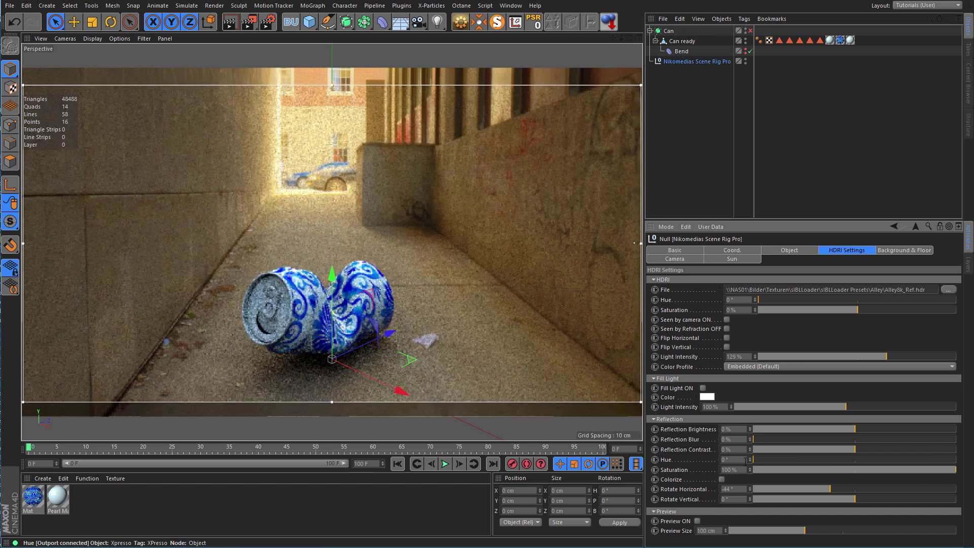
drag(730, 469, 708, 471)
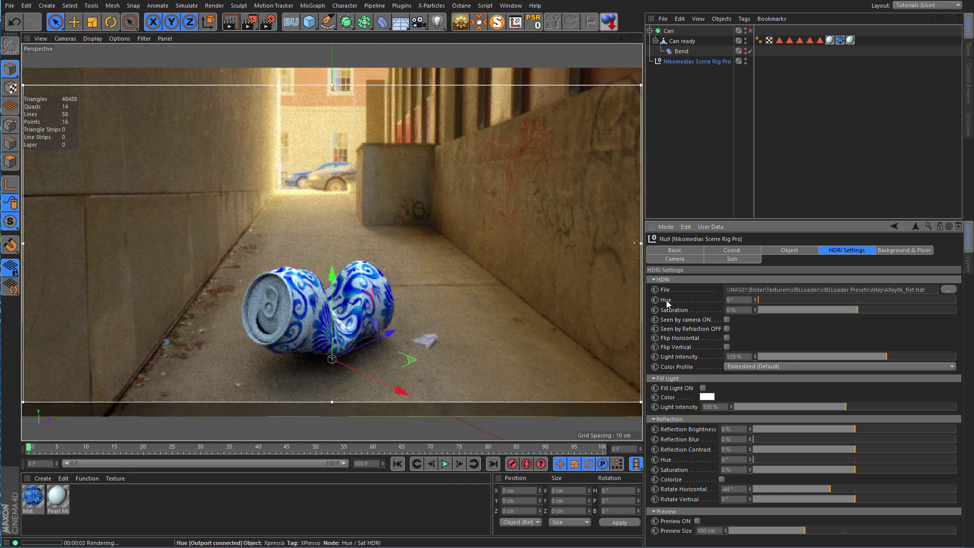
- Try an HDRI hue of 180° in the interactive preview and reset it to 0°
click(730, 300)
click(857, 301)
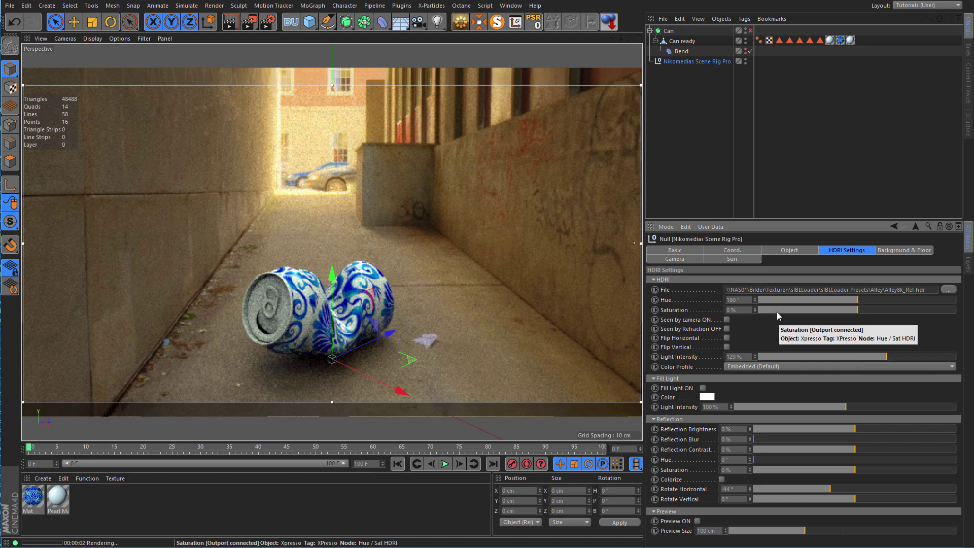
drag(771, 300, 758, 300)
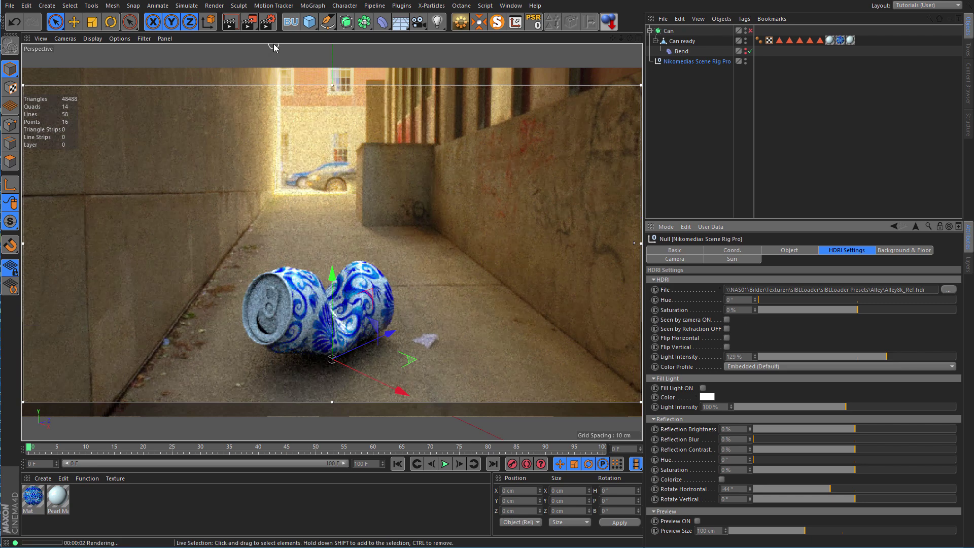
- End the interactive preview, activate Middle GI with an output width of 1280 pixels, and render to the Picture Viewer
key(alt+r)
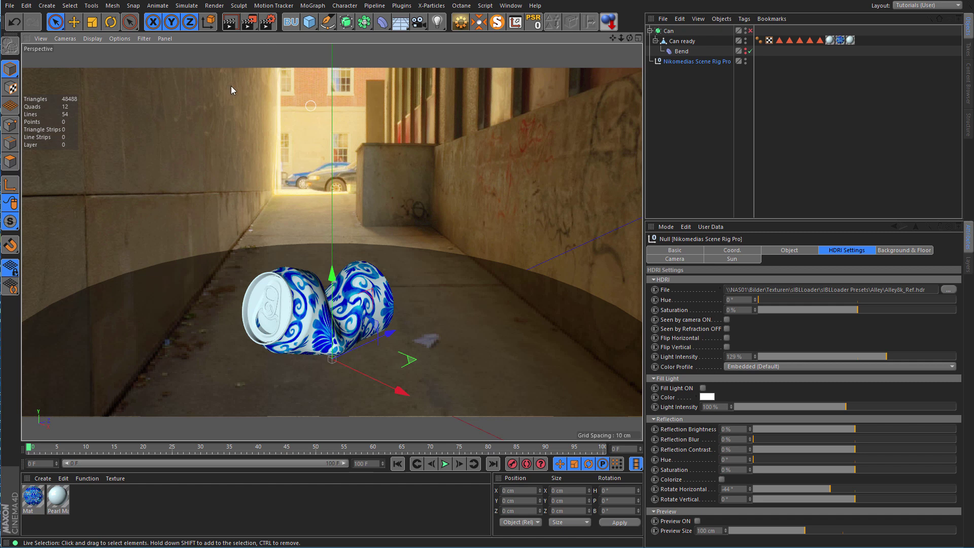
click(267, 21)
click(103, 300)
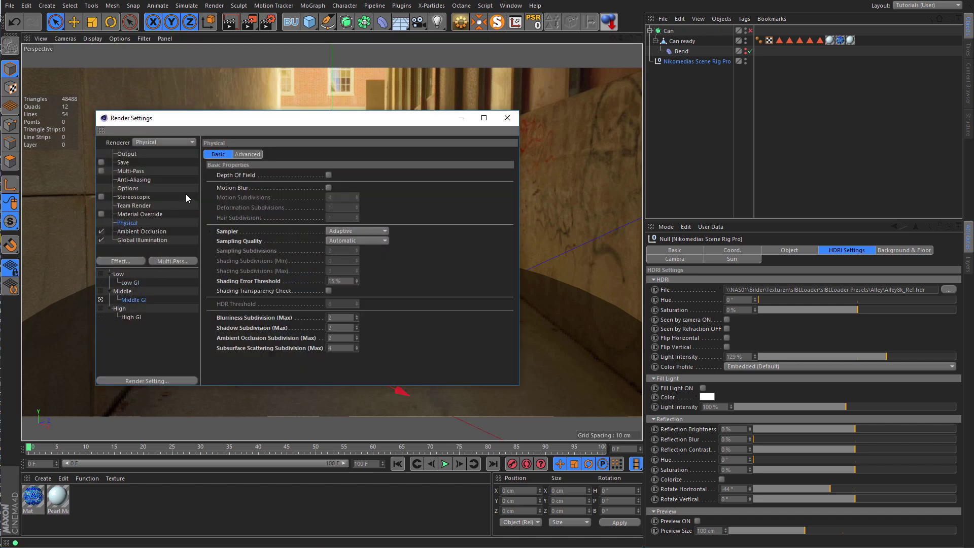
click(127, 154)
click(276, 161)
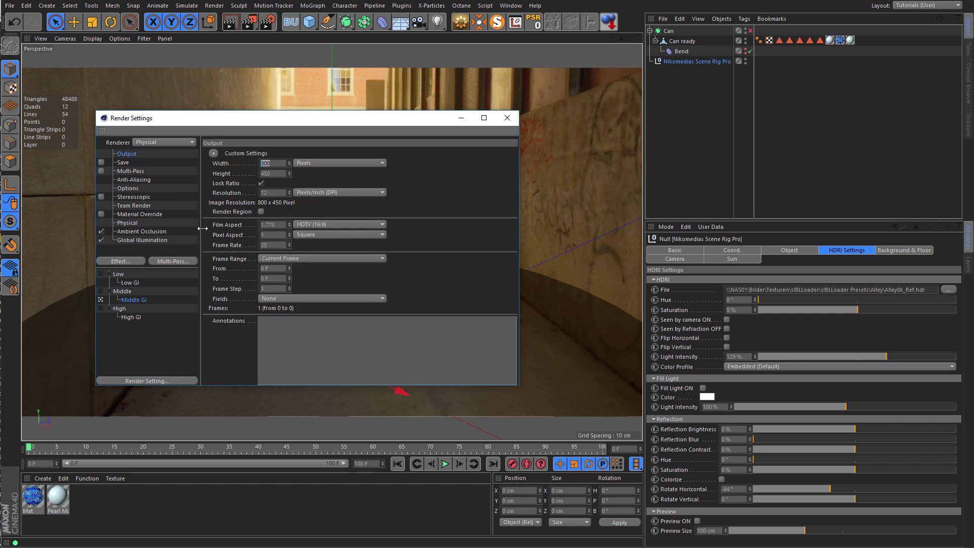
text(1280)
key(Return)
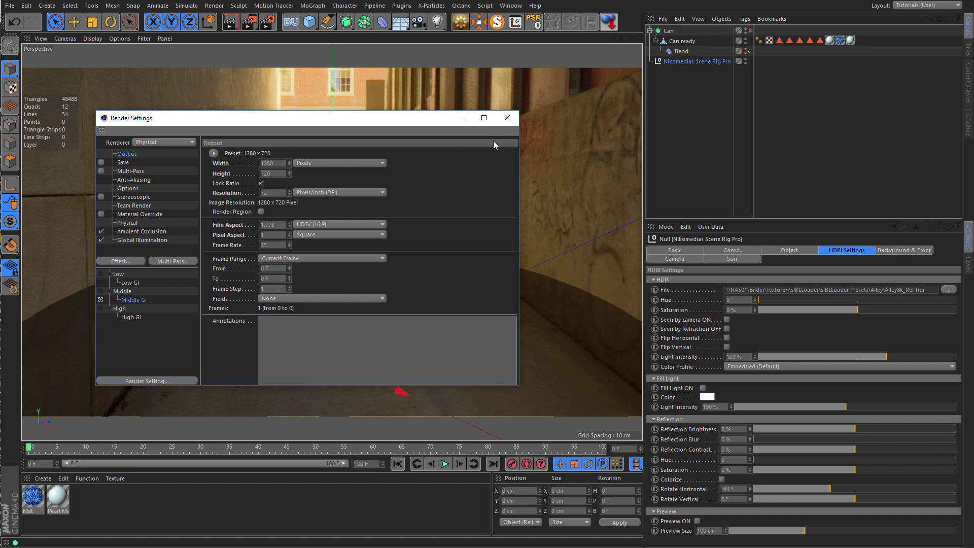
click(507, 118)
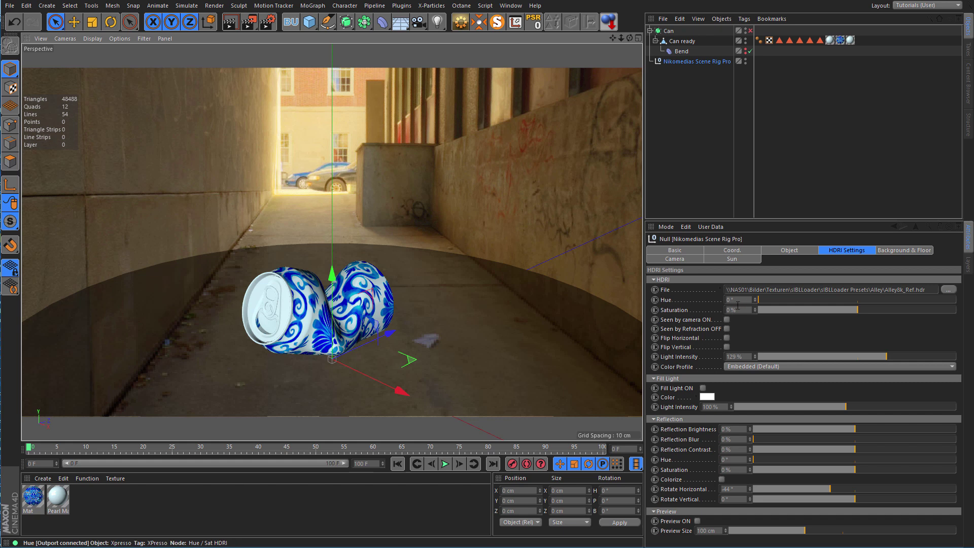
key(shift+r)
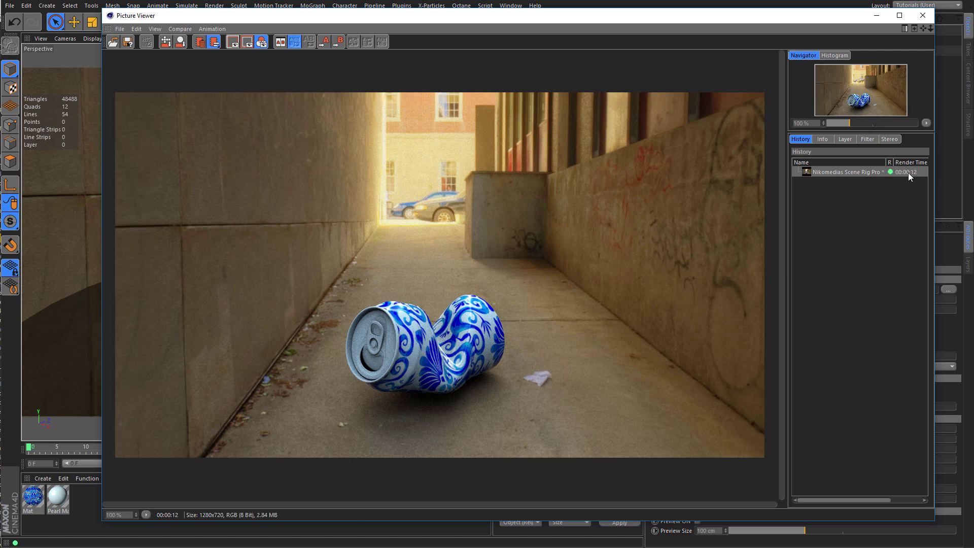
- Set the HDRI hue to 180° and render the scene again to the Picture Viewer
click(922, 21)
click(742, 299)
text(180)
key(Return)
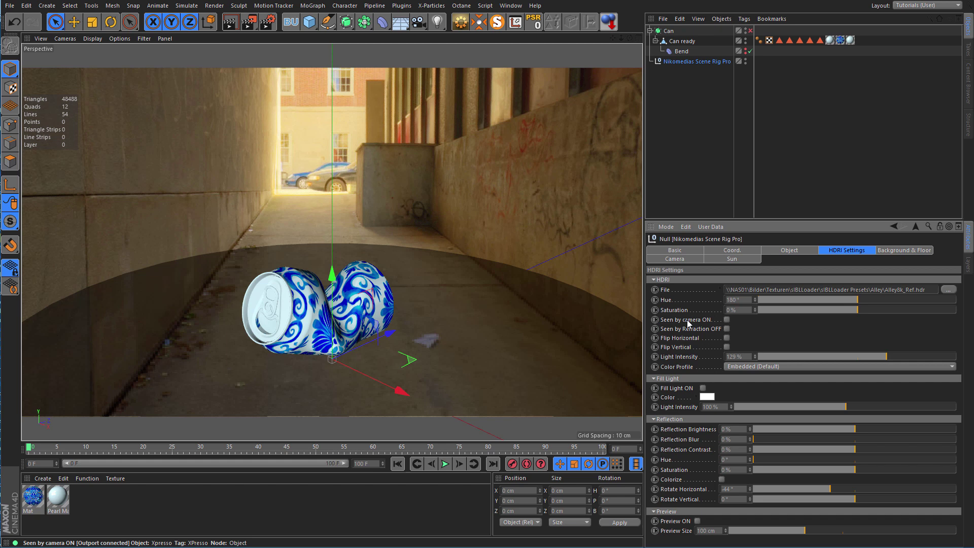
key(shift+r)
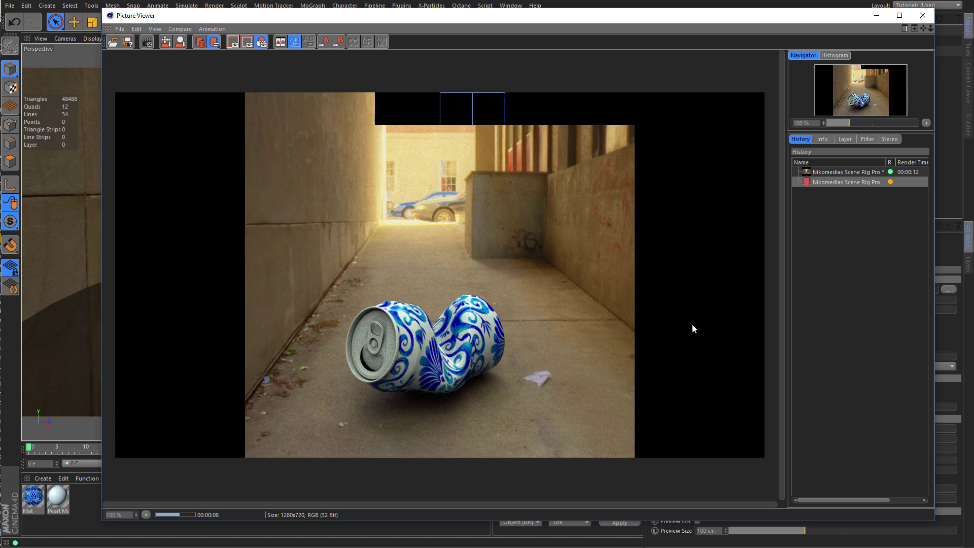
- Compare the two renders in the Picture Viewer history to judge the effect of the HDRI hue, and close the viewer
click(837, 173)
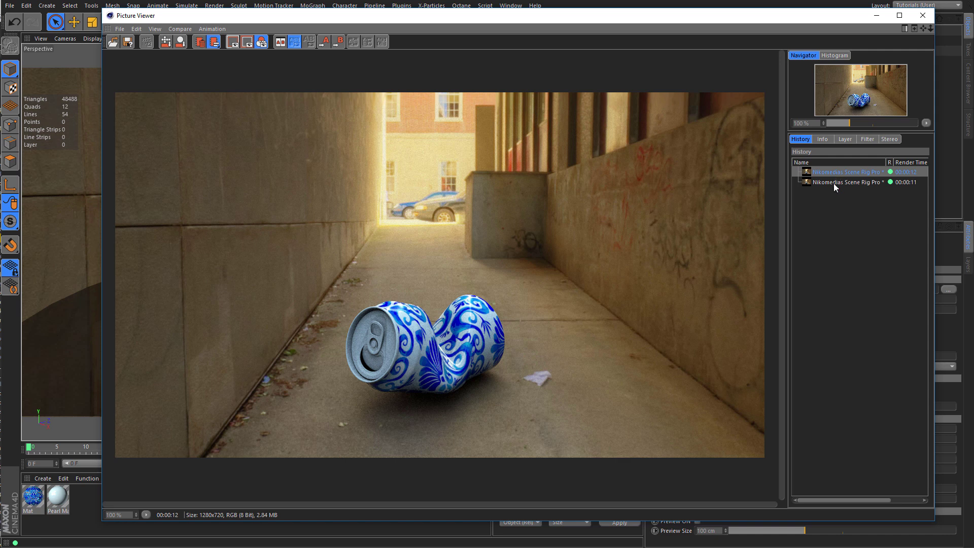
click(833, 183)
click(833, 172)
click(833, 180)
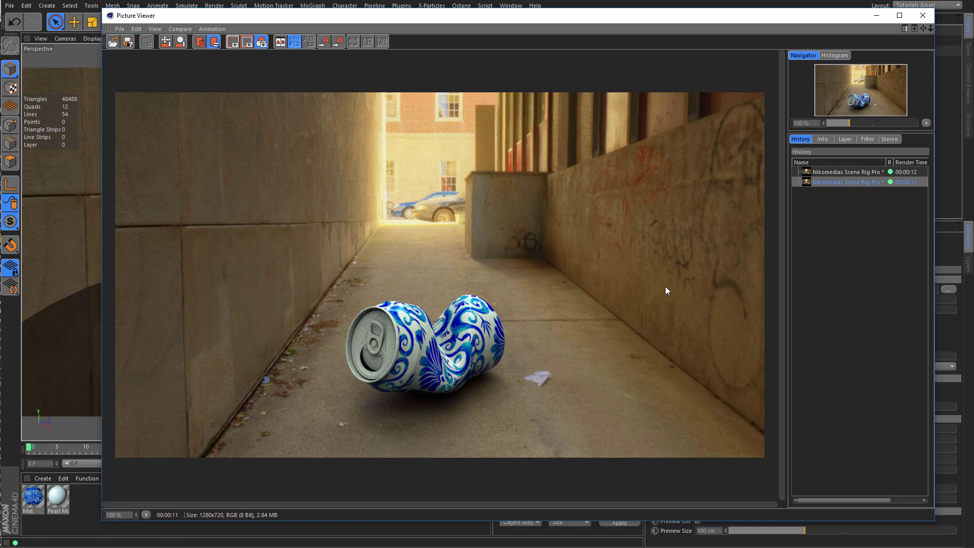
click(826, 172)
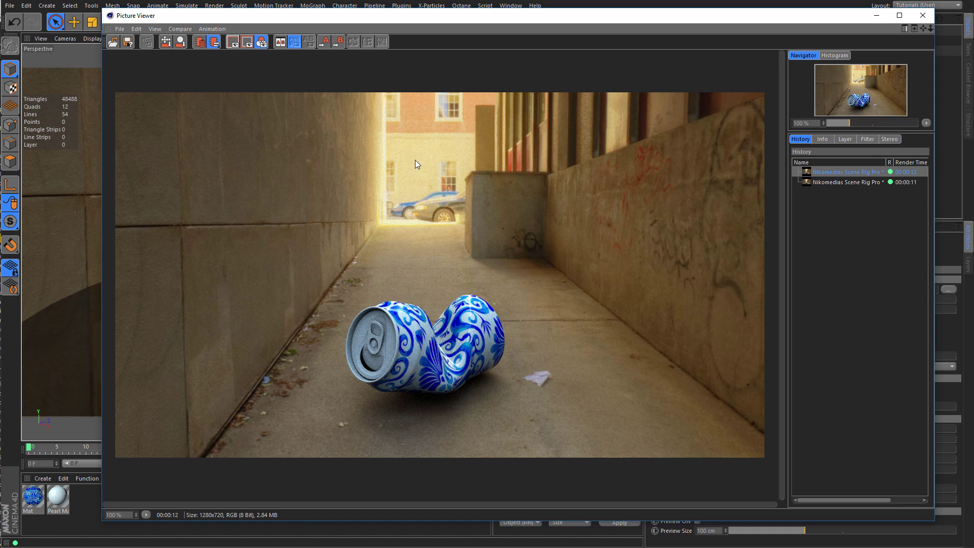
click(840, 181)
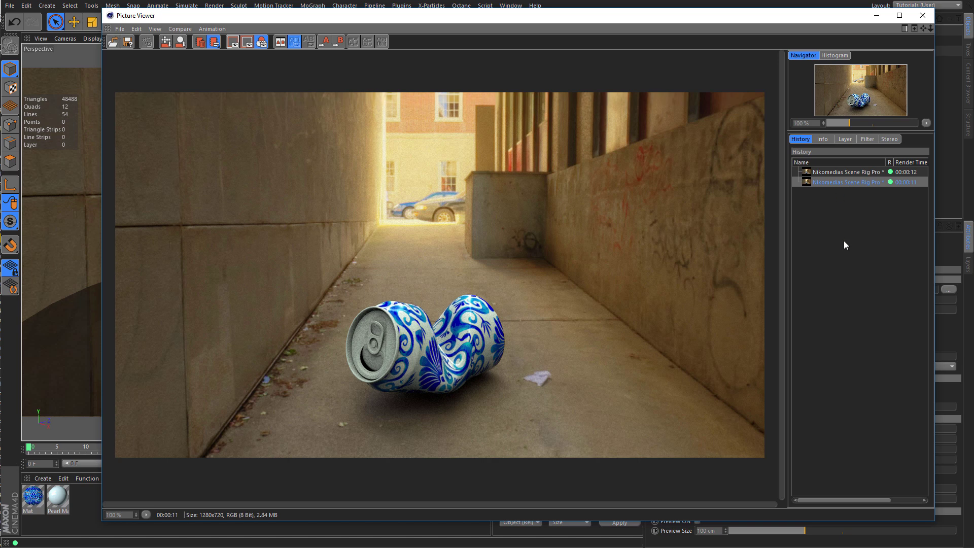
click(922, 15)
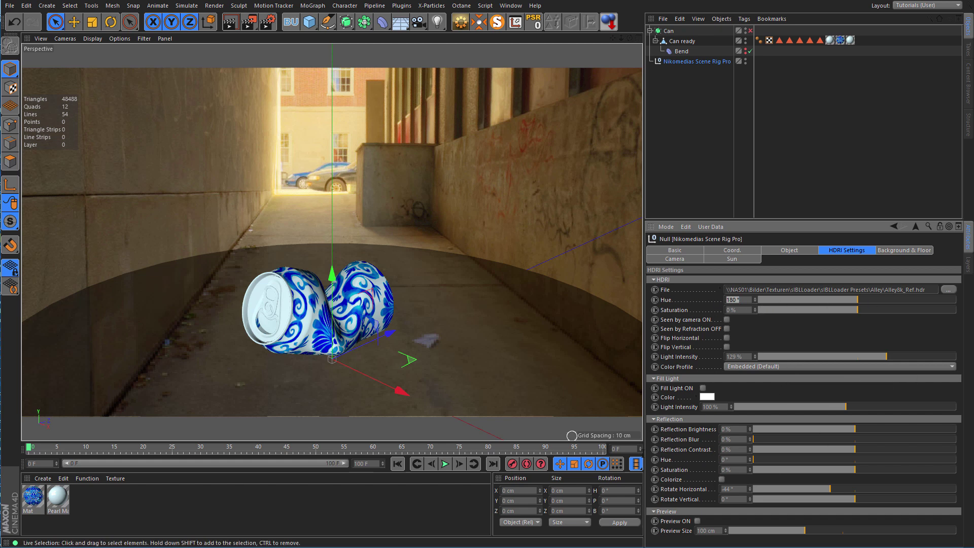
- Create a new material and enable its Reflectance channel
double_click(126, 506)
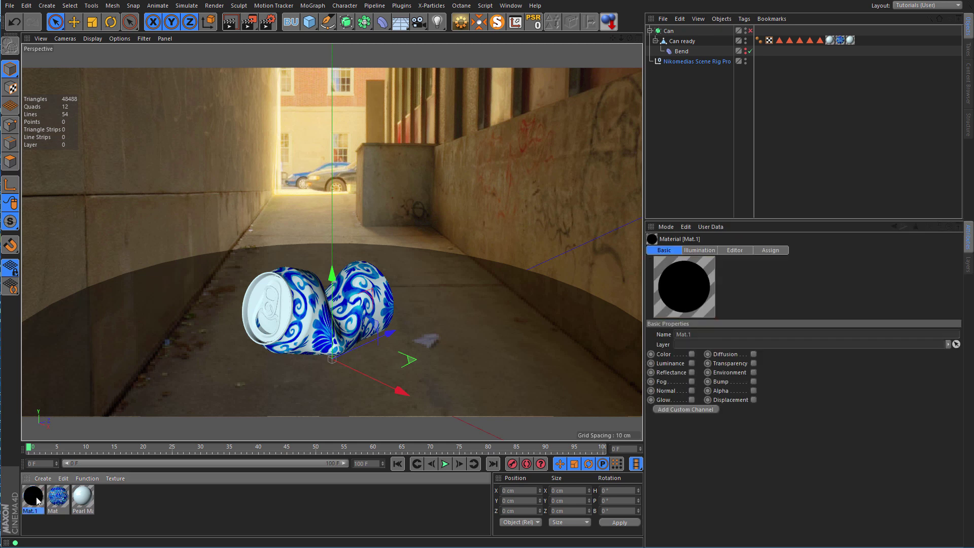
double_click(40, 501)
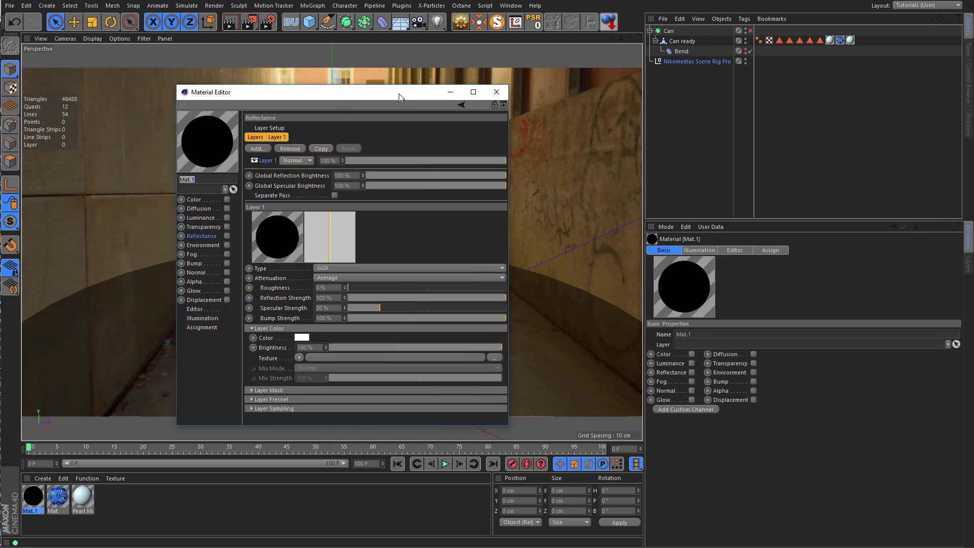
drag(403, 94, 459, 93)
click(281, 236)
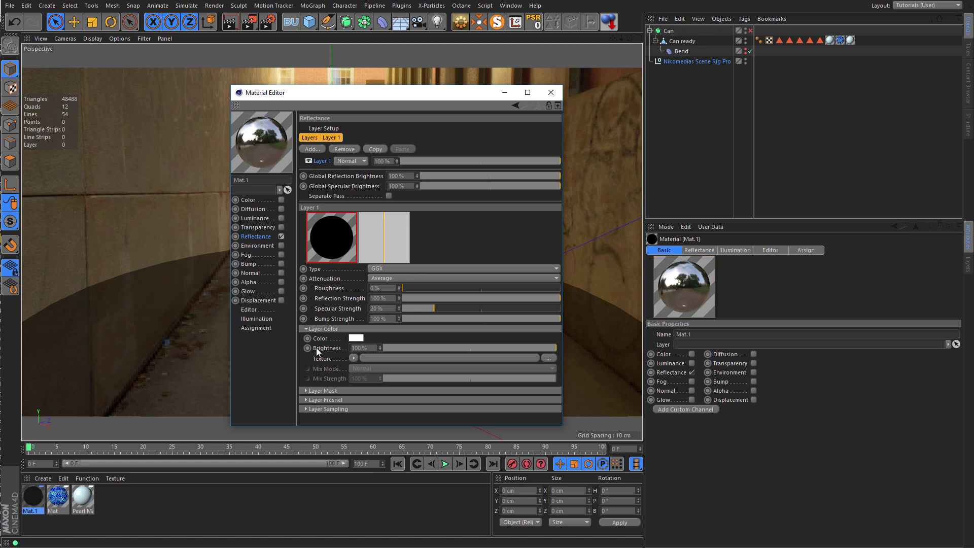
- Set the reflectance layer's Fresnel to Conductor with the Chromium preset and lower its specular strength
click(334, 401)
click(362, 410)
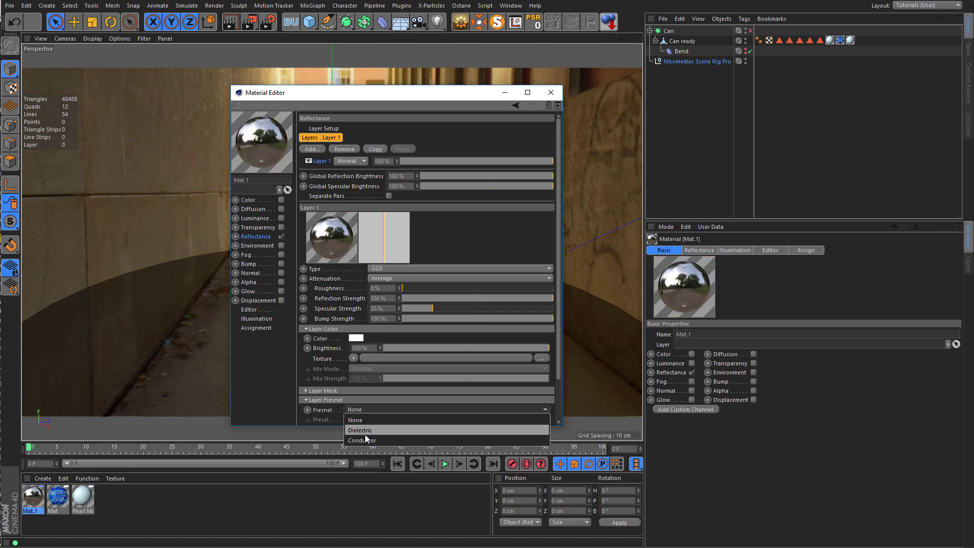
click(365, 439)
click(369, 419)
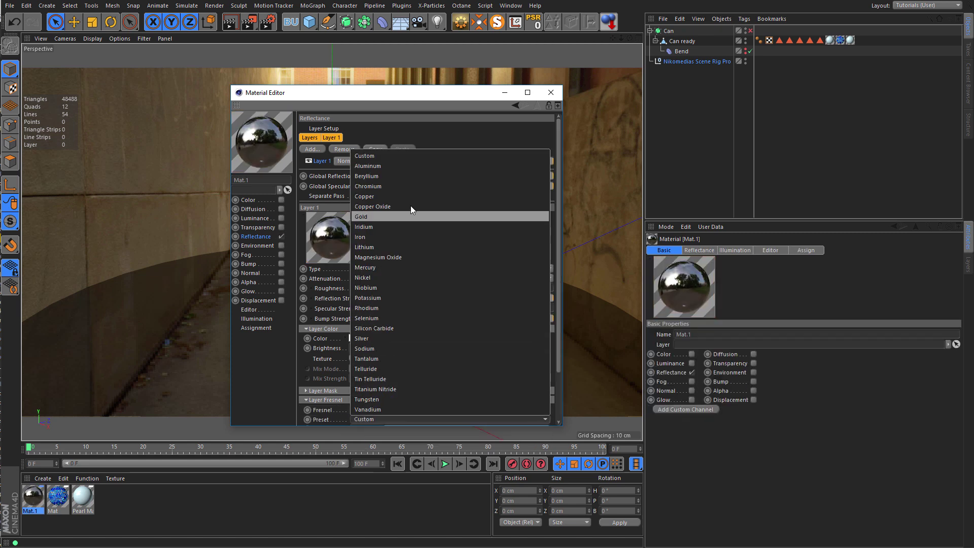
click(413, 186)
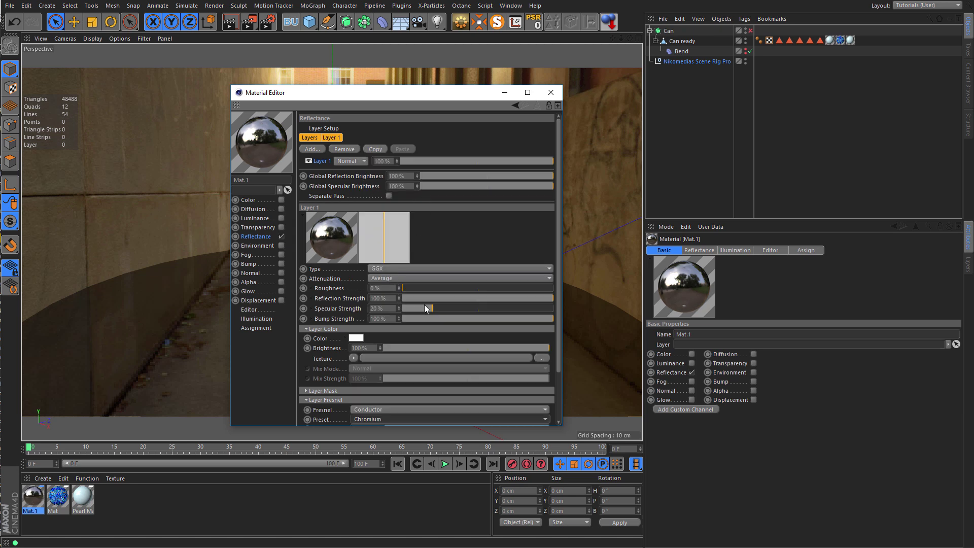
drag(425, 308, 371, 310)
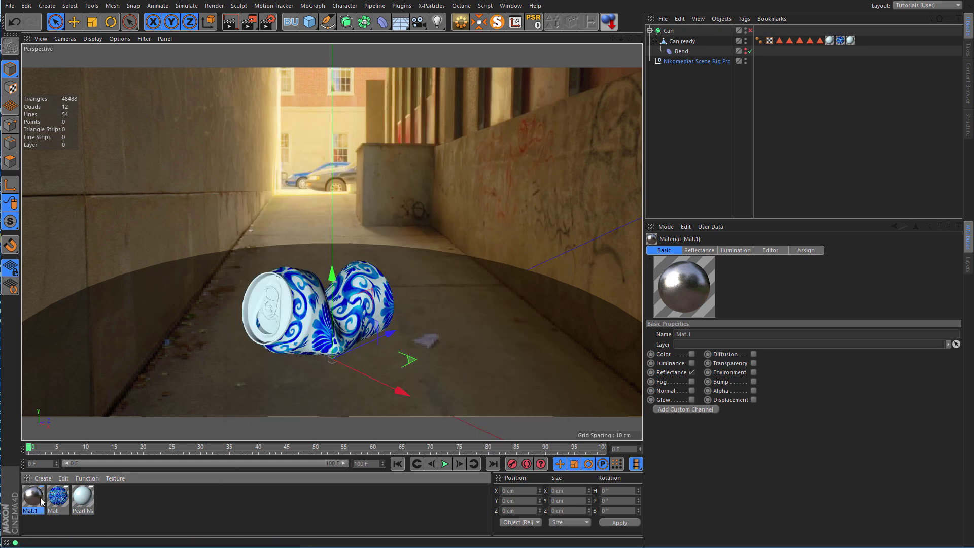
- Apply the chromium material to the Can ready object and preview it interactively with the Low GI render settings
drag(42, 501, 676, 43)
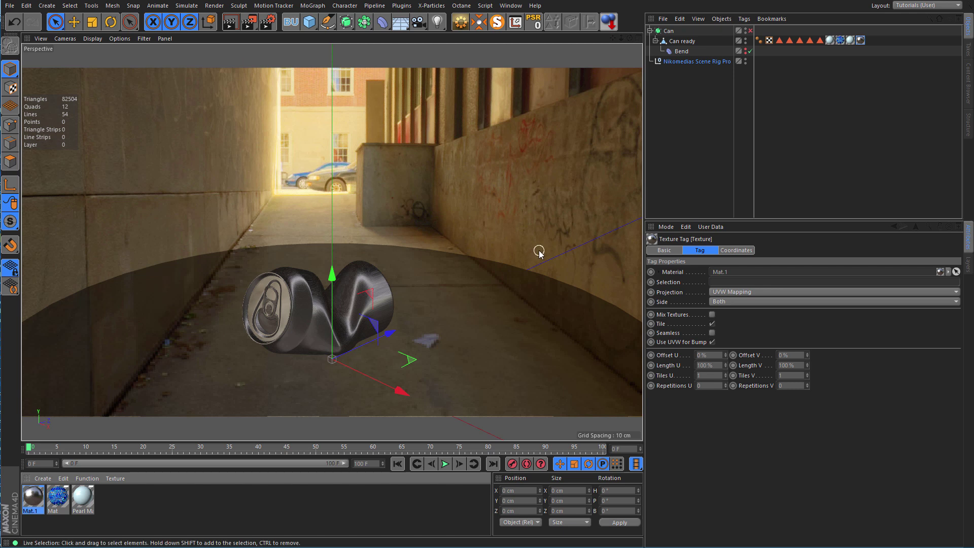
key(alt+r)
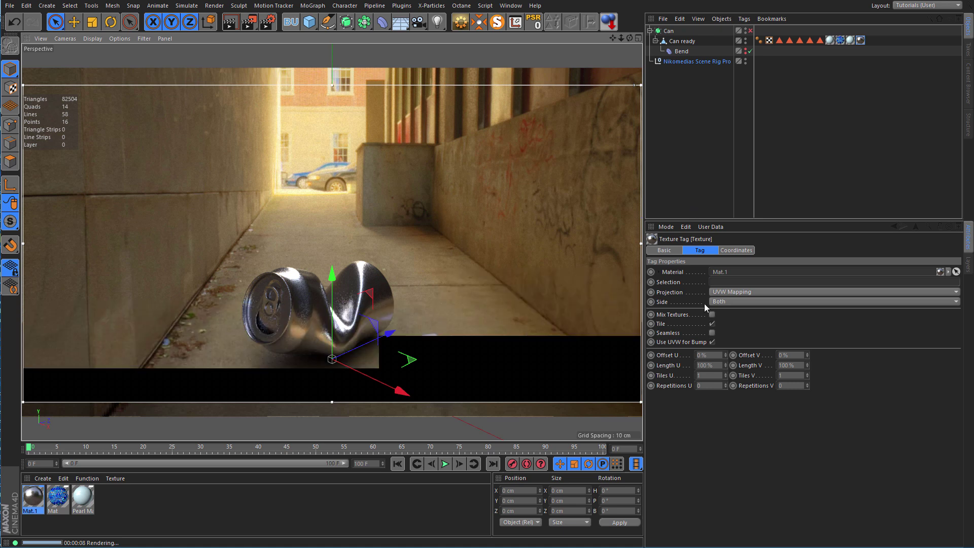
click(267, 22)
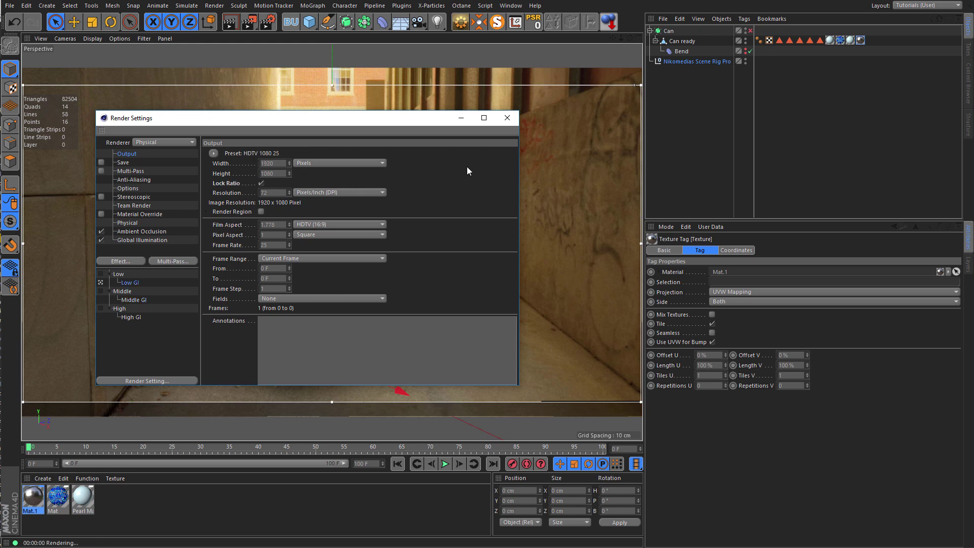
click(507, 118)
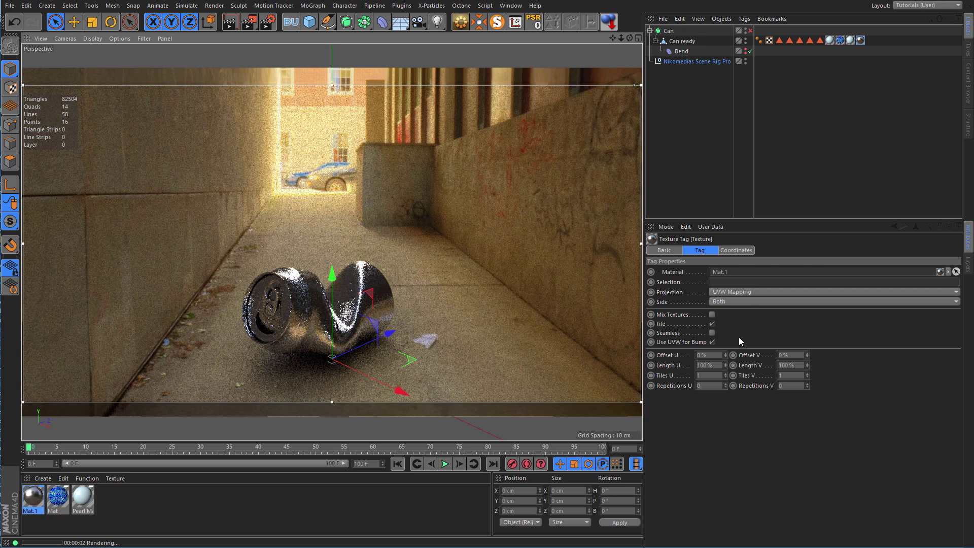
- Set the scene rig's HDRI reflection saturation to 100% and reflection hue to 179°
click(687, 61)
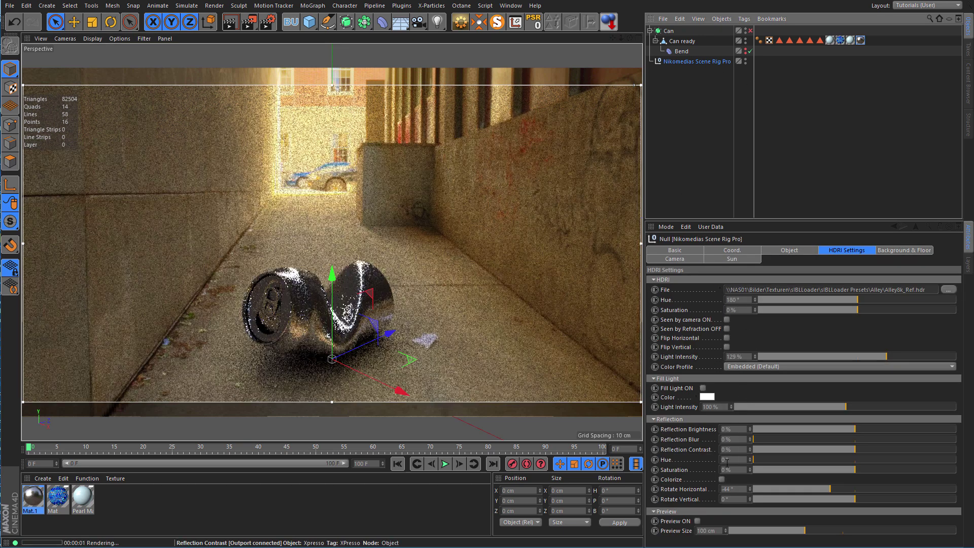
drag(847, 470, 963, 481)
click(854, 460)
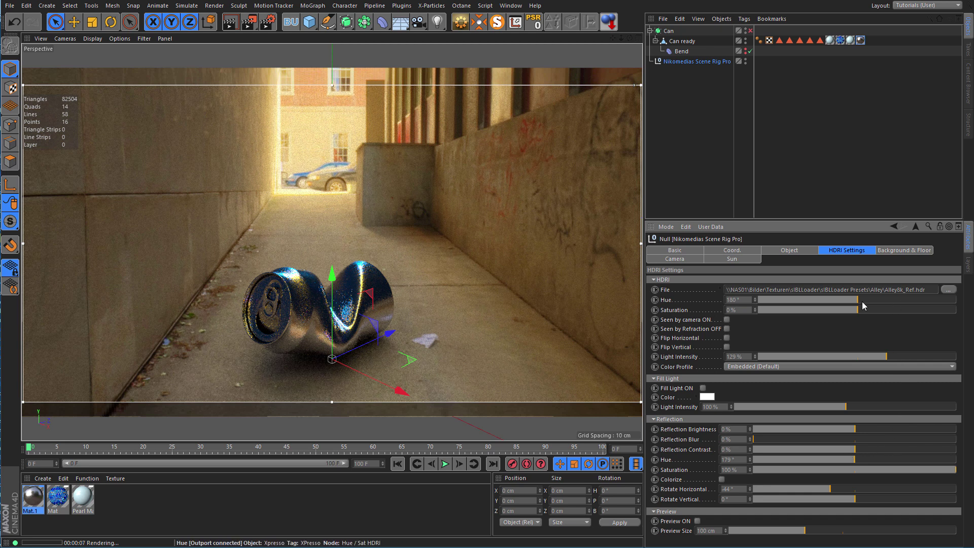
- Set the HDRI saturation to 100% and render the scene to the Picture Viewer with the Middle GI settings
drag(862, 308, 956, 310)
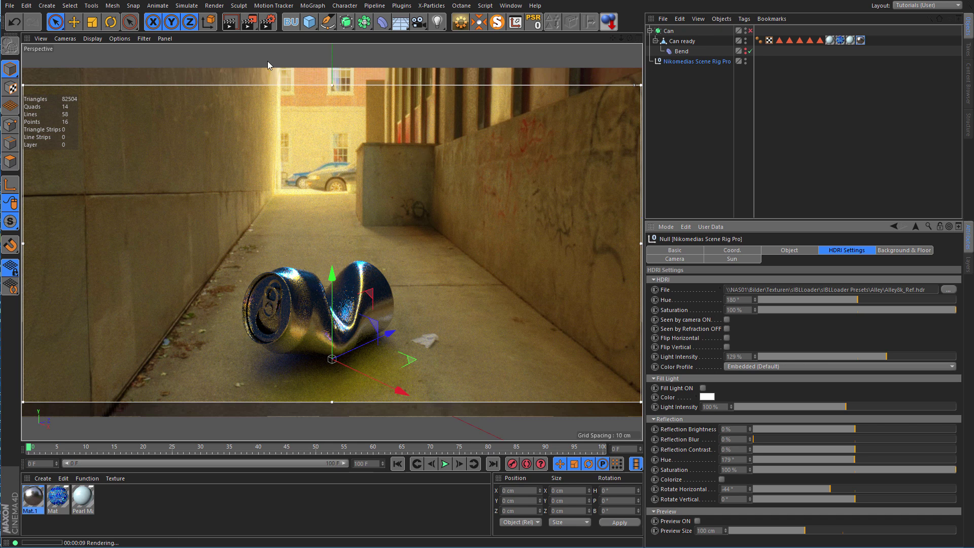
click(267, 22)
click(100, 300)
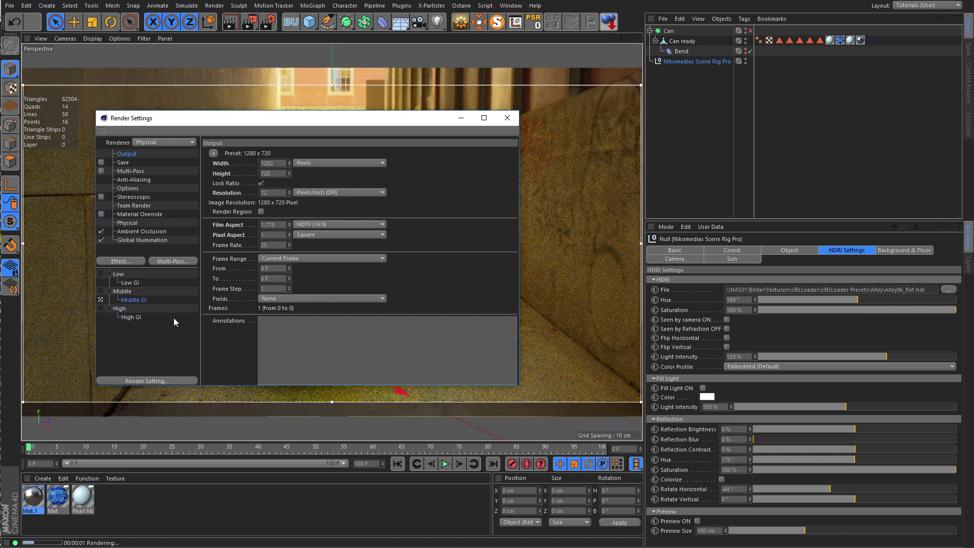
key(shift+r)
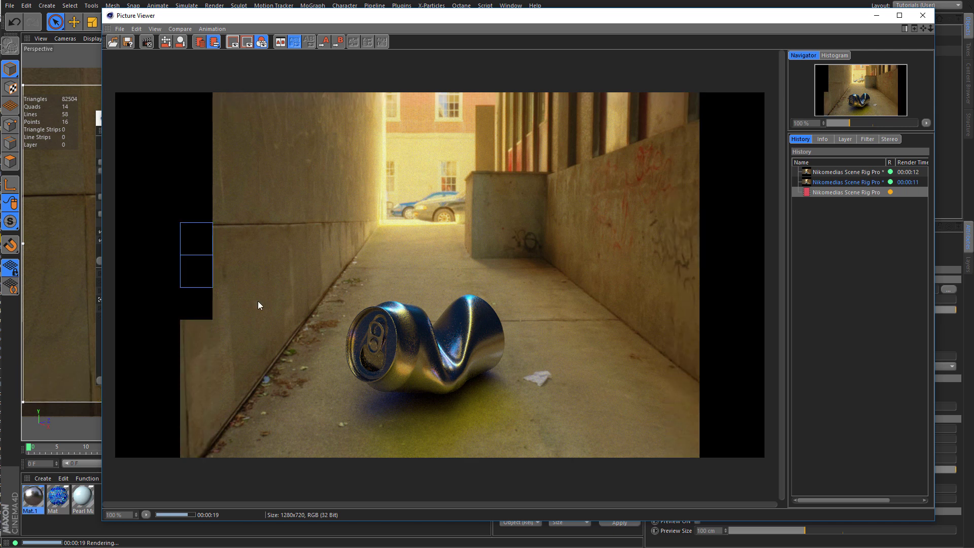
click(923, 16)
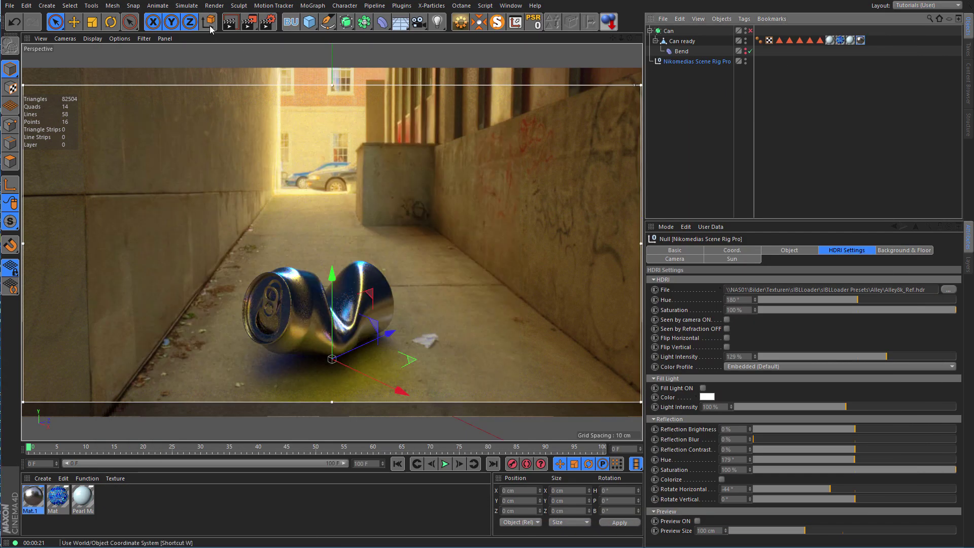
- Make Low GI the active render setting and close the render settings
click(267, 23)
click(130, 283)
click(507, 118)
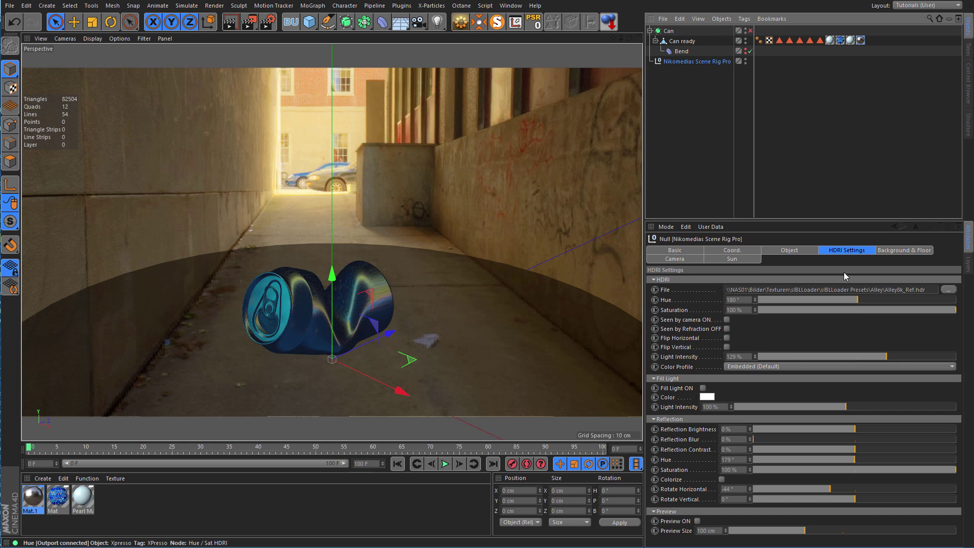
- Make the HDRI visible to the camera and set its hue to 0° and saturation to 0%
click(727, 320)
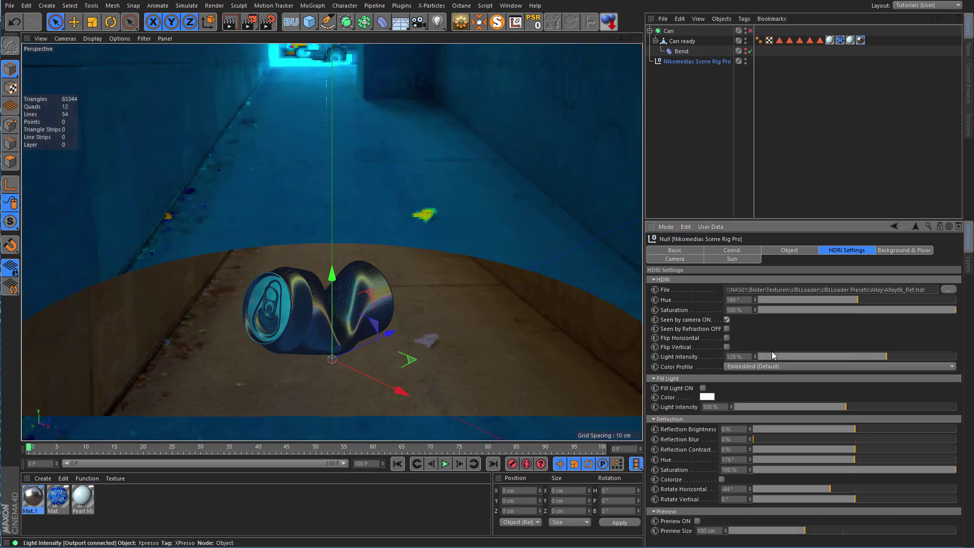
drag(772, 299, 754, 314)
double_click(743, 310)
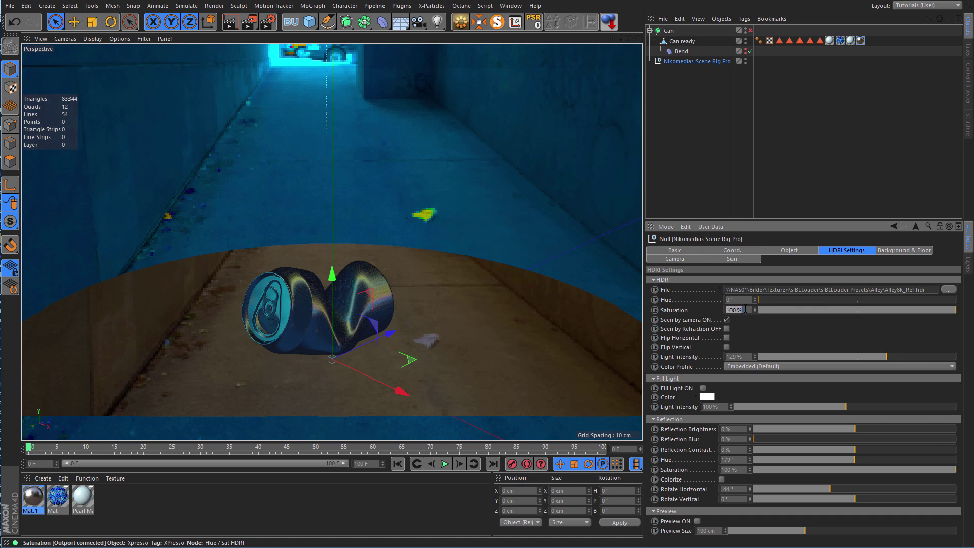
text(0)
key(Return)
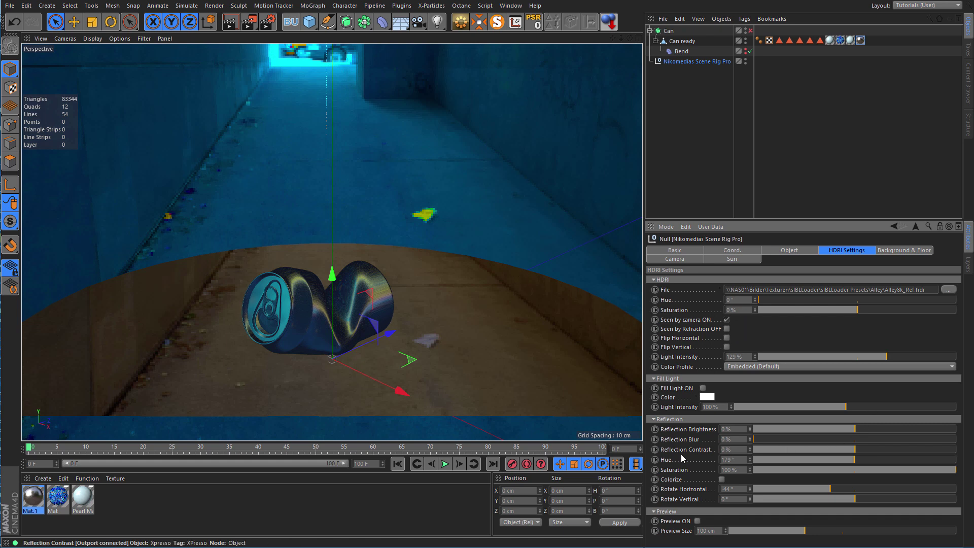
- Set the HDRI reflection's hue to 0°, saturation to 0% and horizontal rotation to 137°
click(730, 459)
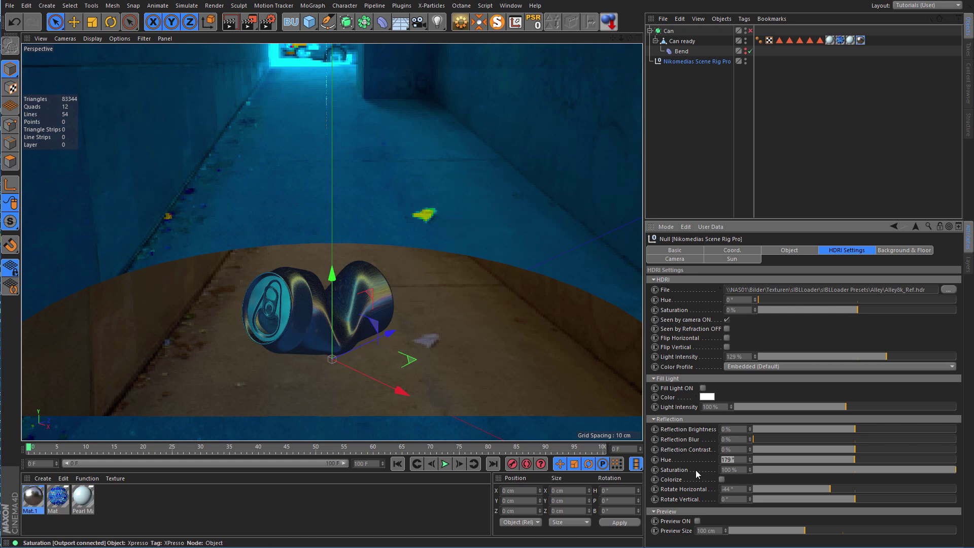
text(0)
key(Tab)
text(0)
key(Return)
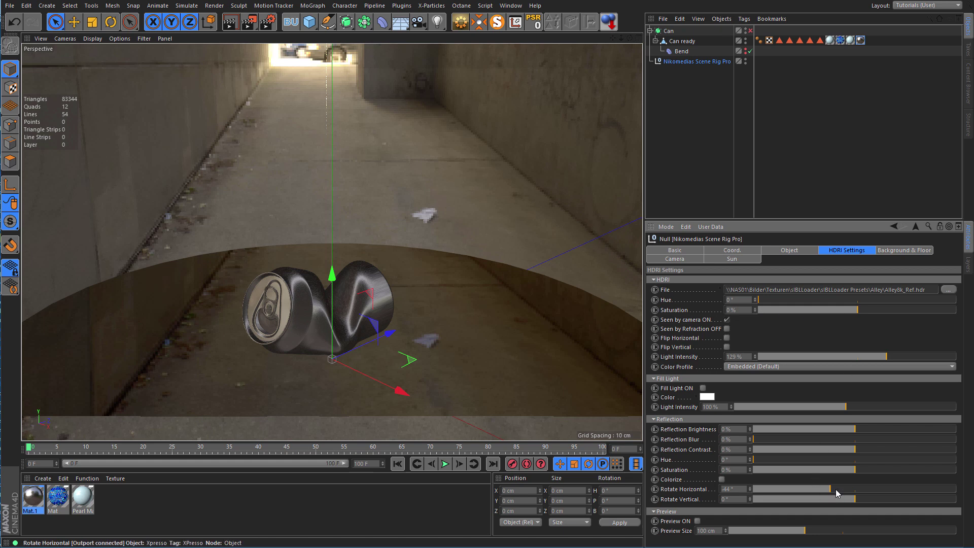
drag(838, 492, 934, 483)
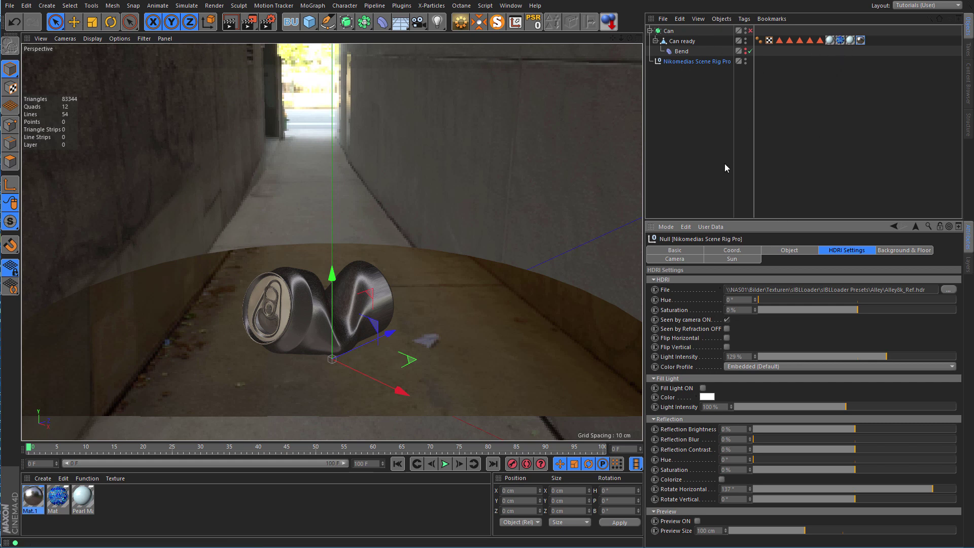
- Replace the rig's background picture with Alley8k_Bg.jpg from the Alley folder in the image browser and turn off the compositing floor
click(902, 251)
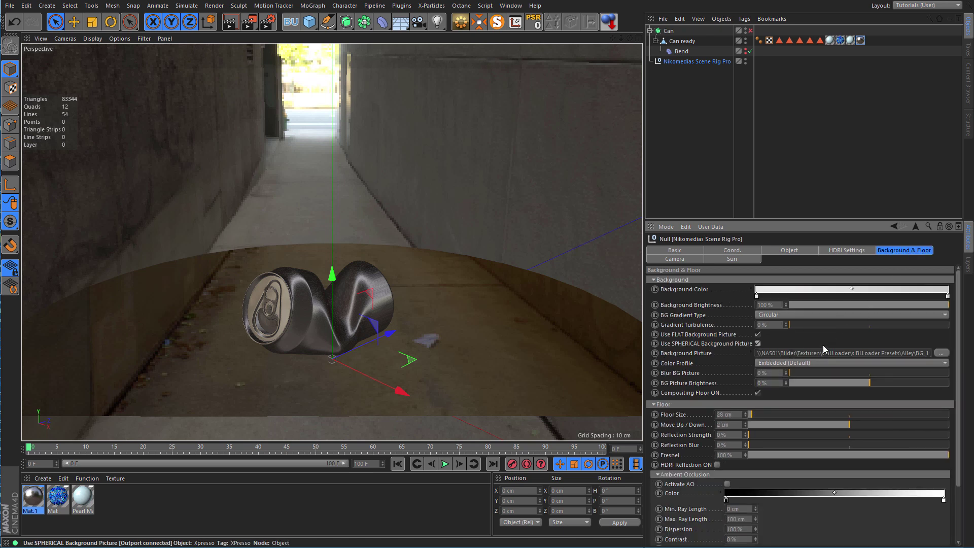
key(alt+Tab)
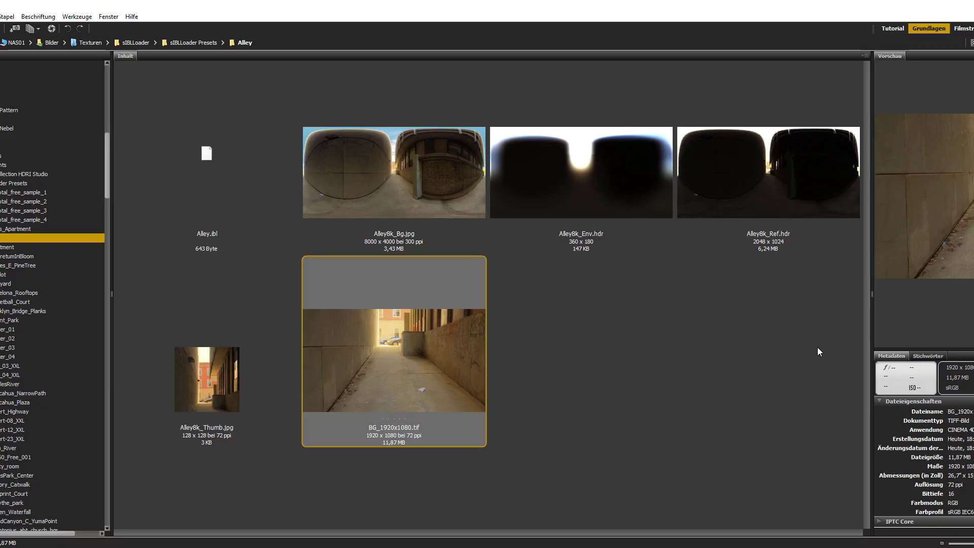
click(421, 193)
drag(375, 197, 797, 358)
key(alt+Tab)
click(597, 315)
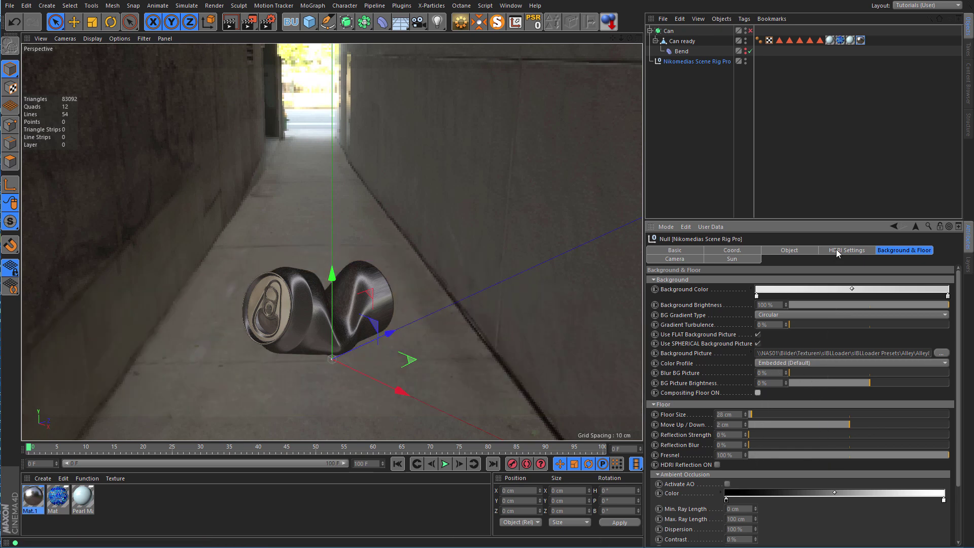
- Turn off the HDRI's camera visibility and hide the Can object in the viewport and the render
click(836, 249)
click(727, 320)
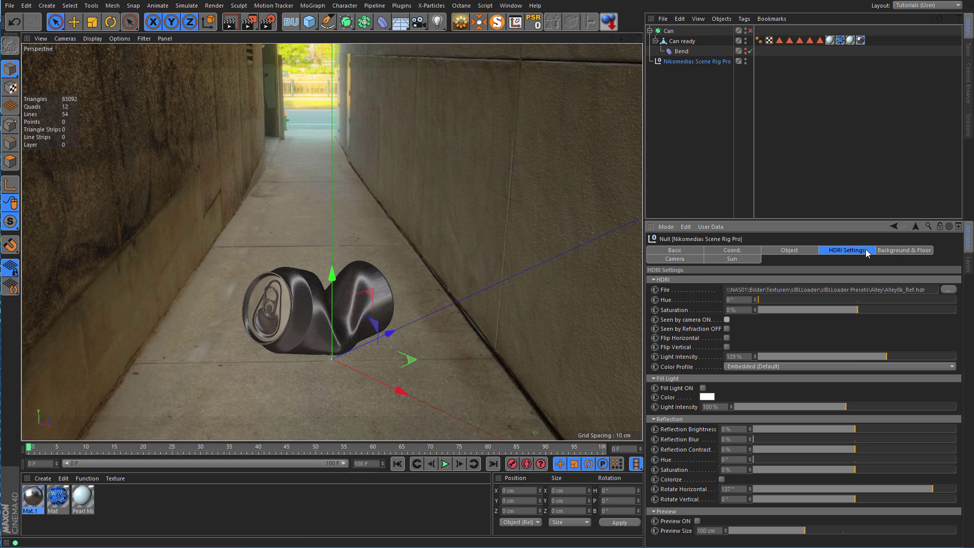
click(893, 248)
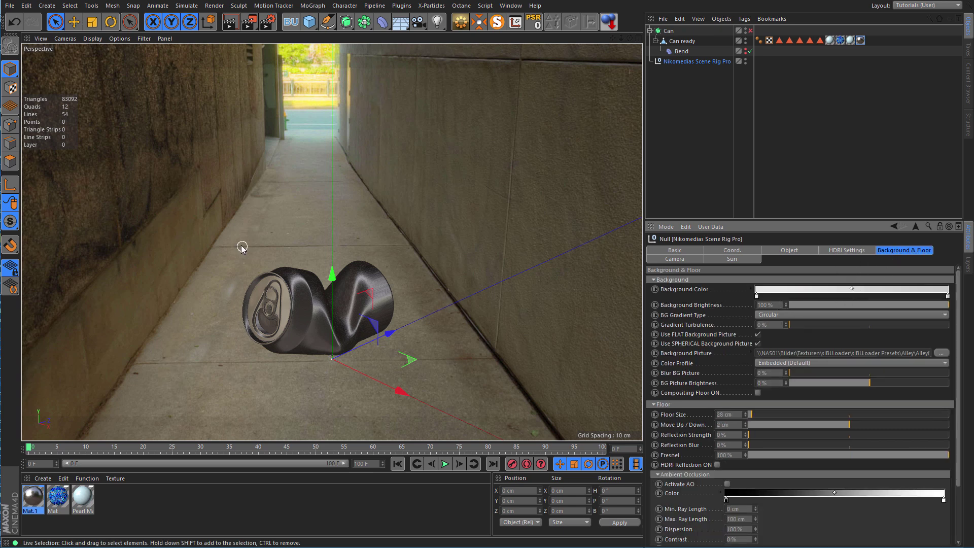
click(745, 30)
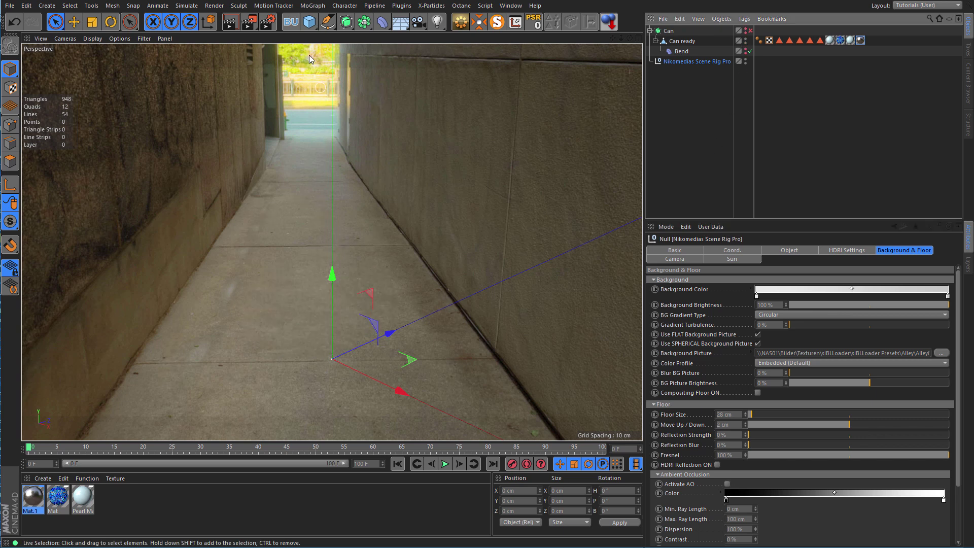
- Render the empty alley to the Picture Viewer with the Low render settings and inspect the background's image quality
click(267, 21)
click(108, 273)
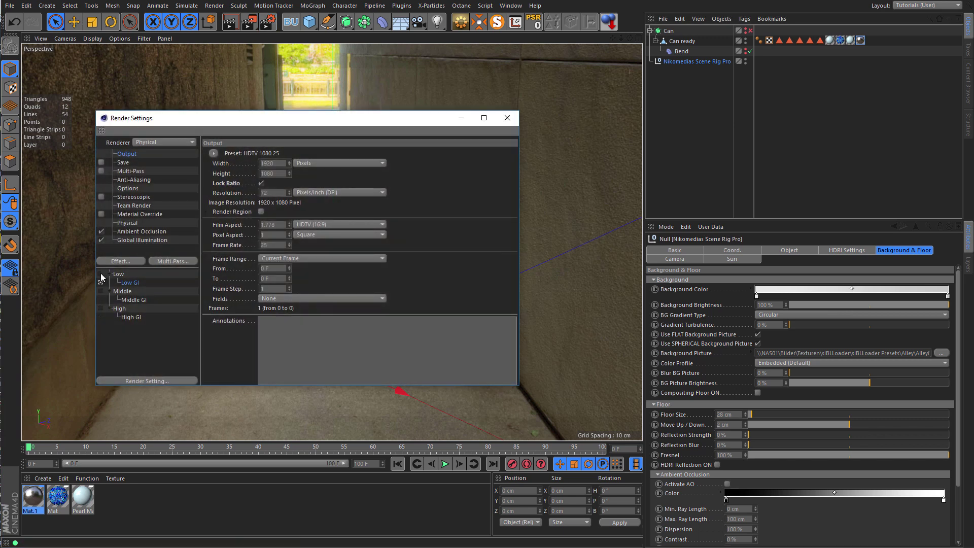
click(128, 223)
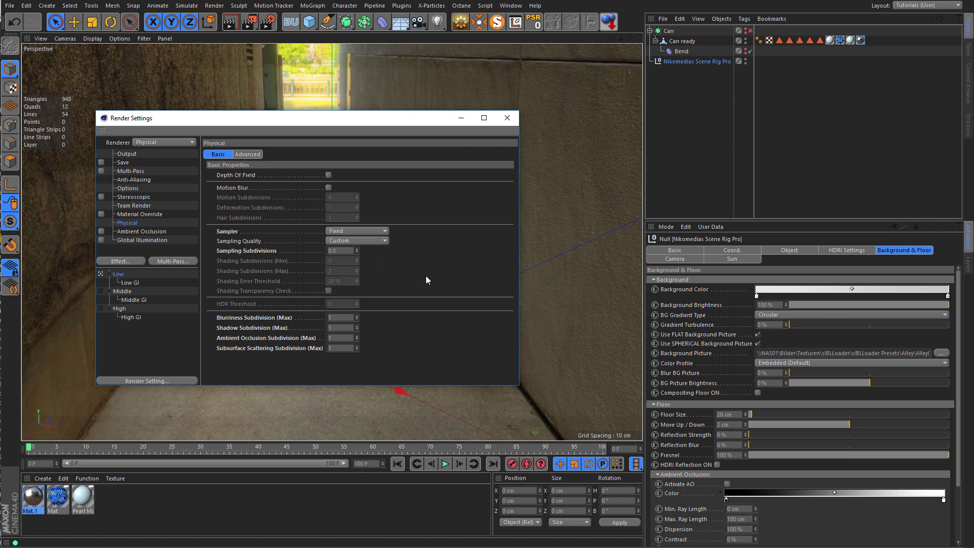
key(shift+r)
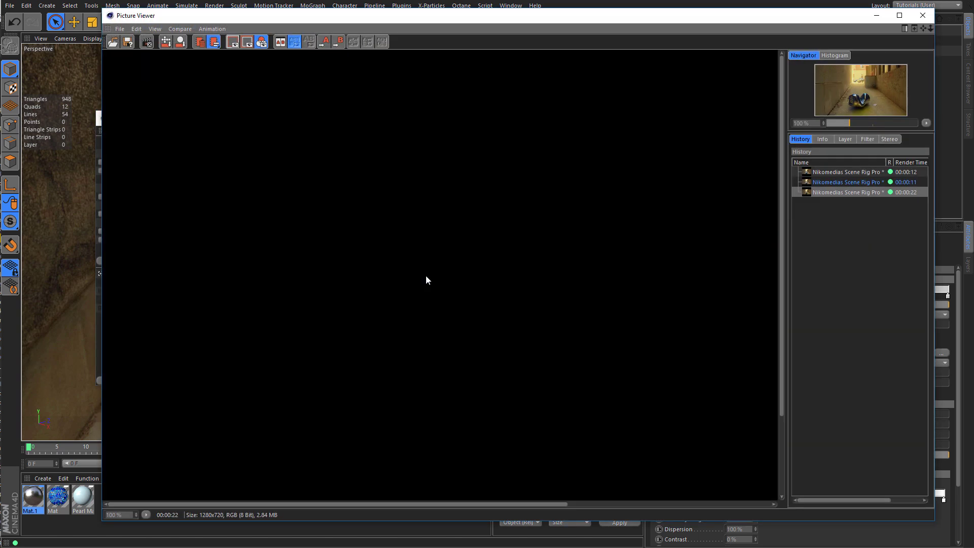
drag(548, 263, 395, 304)
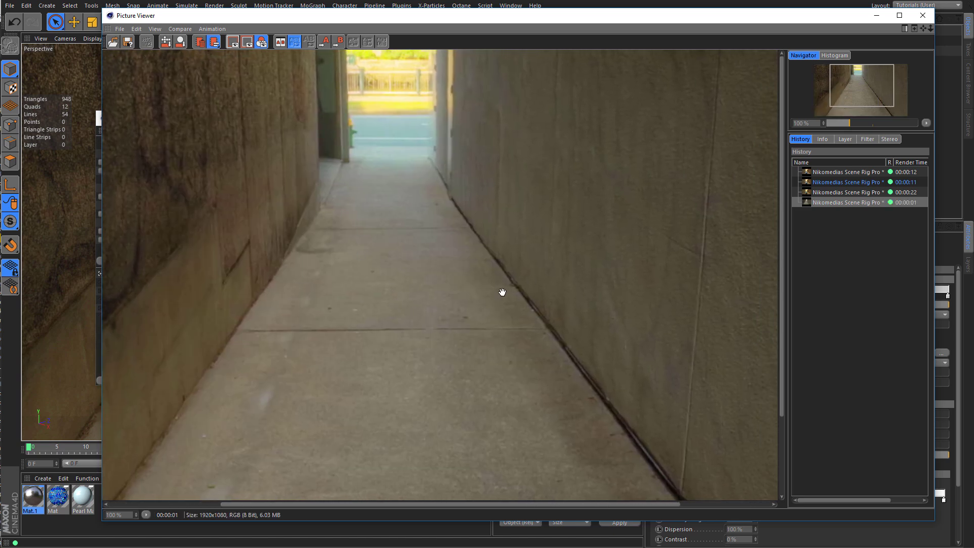
drag(480, 338, 544, 329)
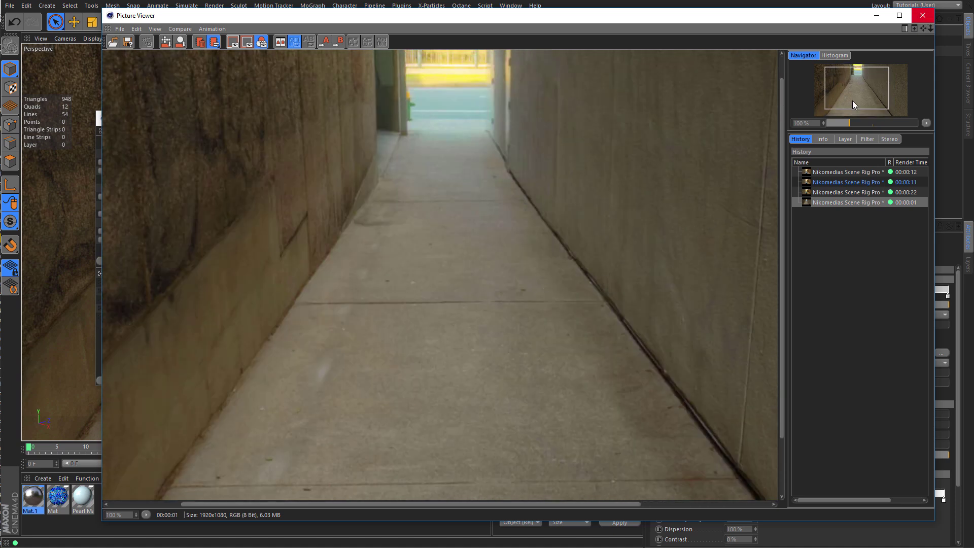
click(920, 16)
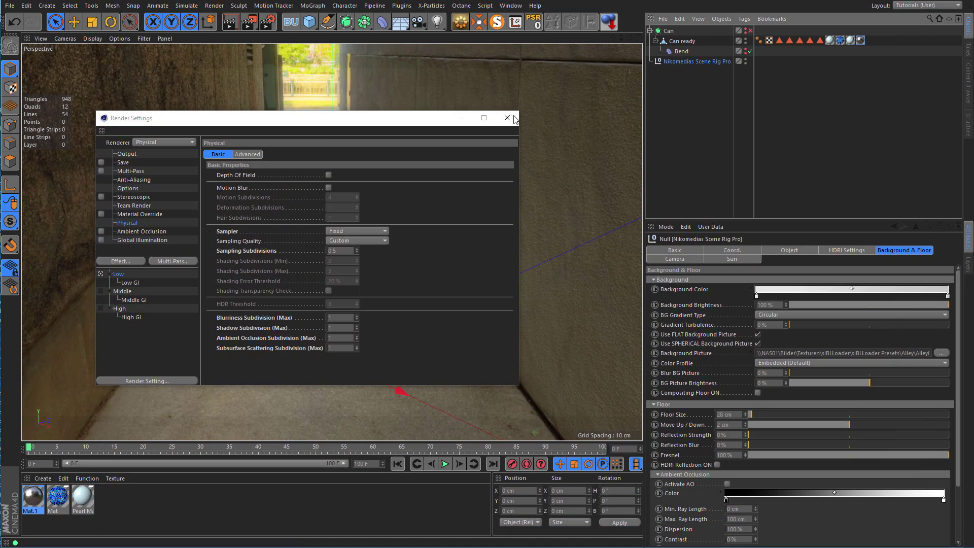
click(508, 118)
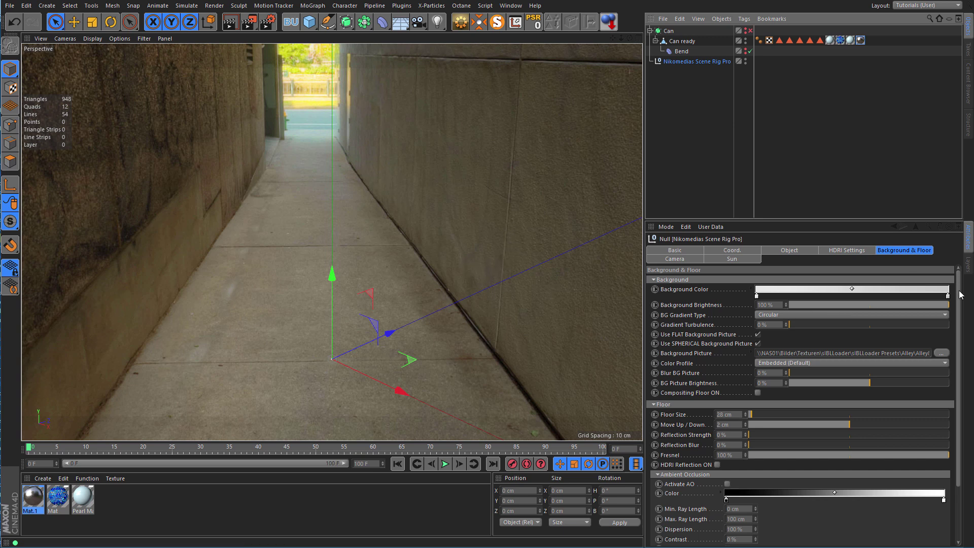
- Review the scene rig's Background & Floor, Object, Camera and HDRI settings
scroll(959, 294, down, 4)
scroll(958, 298, up, 3)
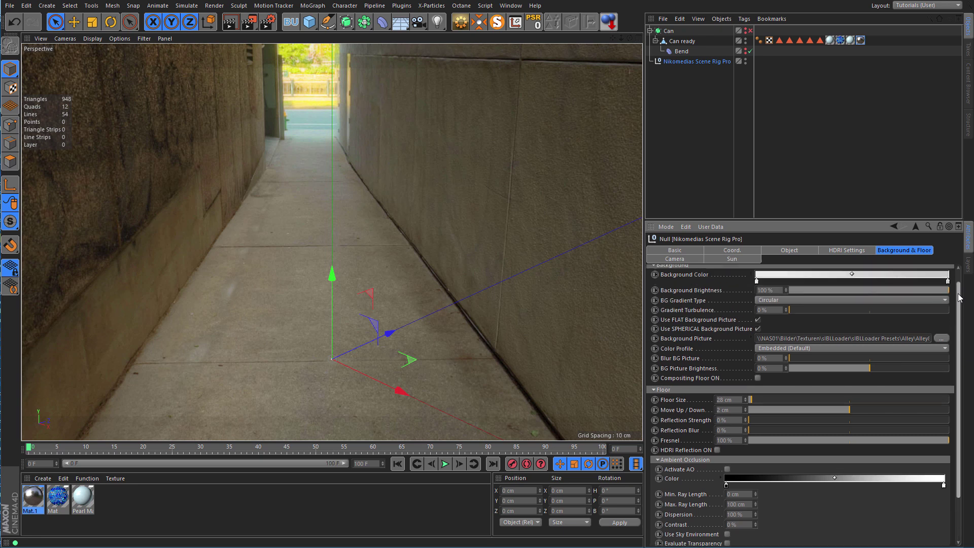
scroll(963, 312, down, 1)
scroll(964, 315, down, 4)
scroll(958, 294, up, 5)
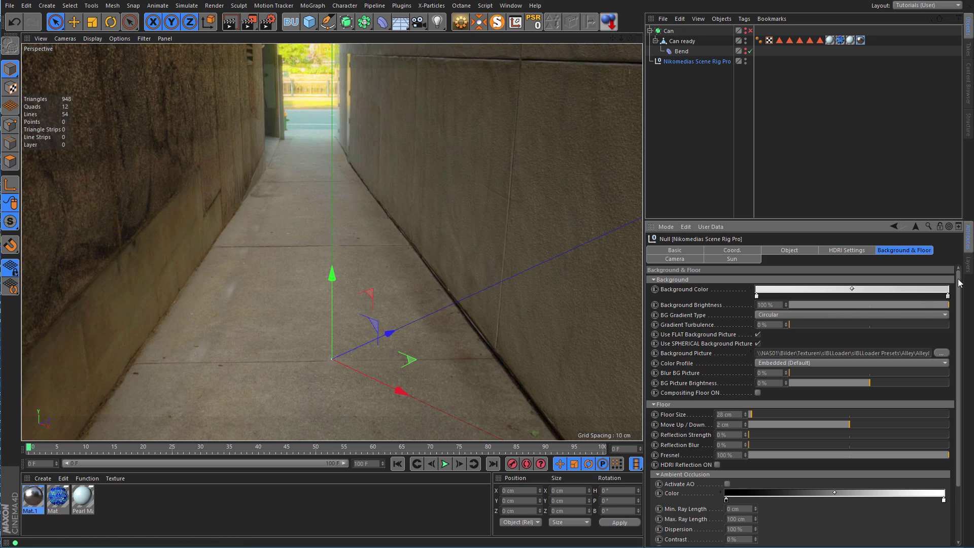
scroll(956, 355, down, 4)
scroll(959, 317, up, 4)
scroll(958, 332, down, 3)
scroll(958, 332, down, 3)
scroll(959, 332, up, 5)
click(789, 250)
click(682, 259)
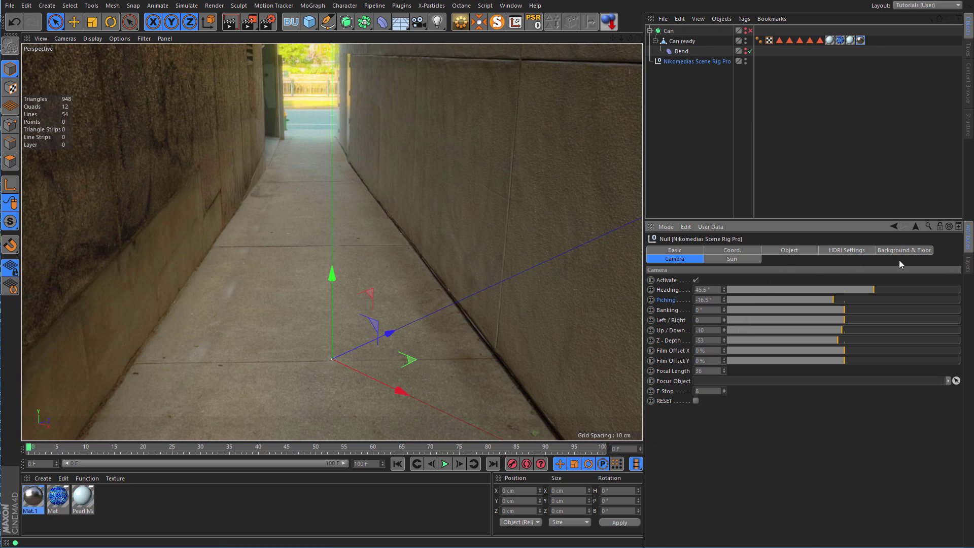
click(841, 251)
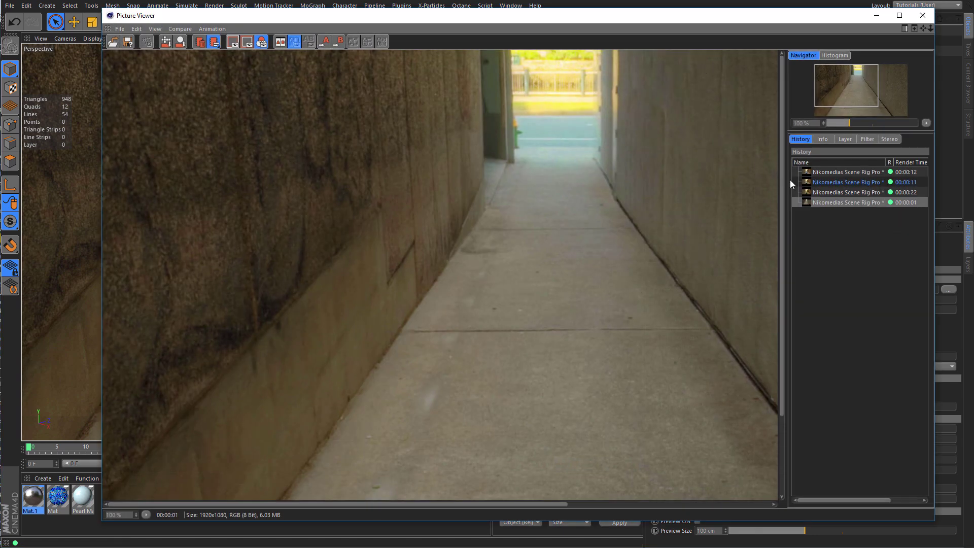
- Compare the earlier chromium can and blue-patterned can renders in the Picture Viewer history
click(811, 192)
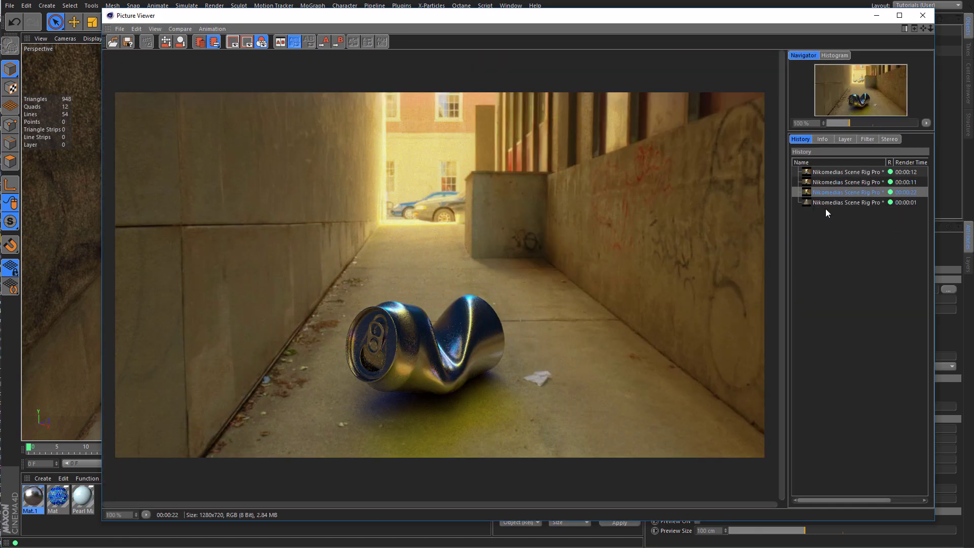
click(826, 183)
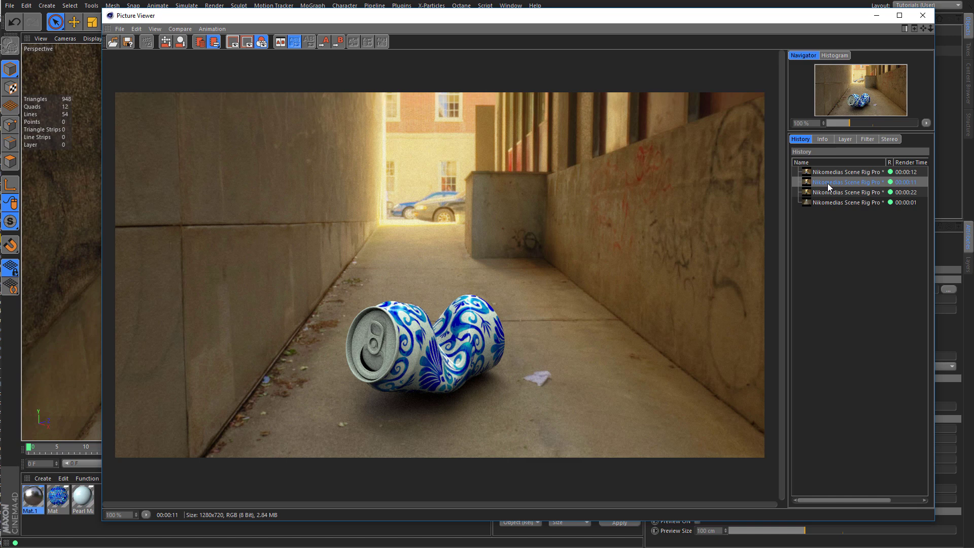
key(Down)
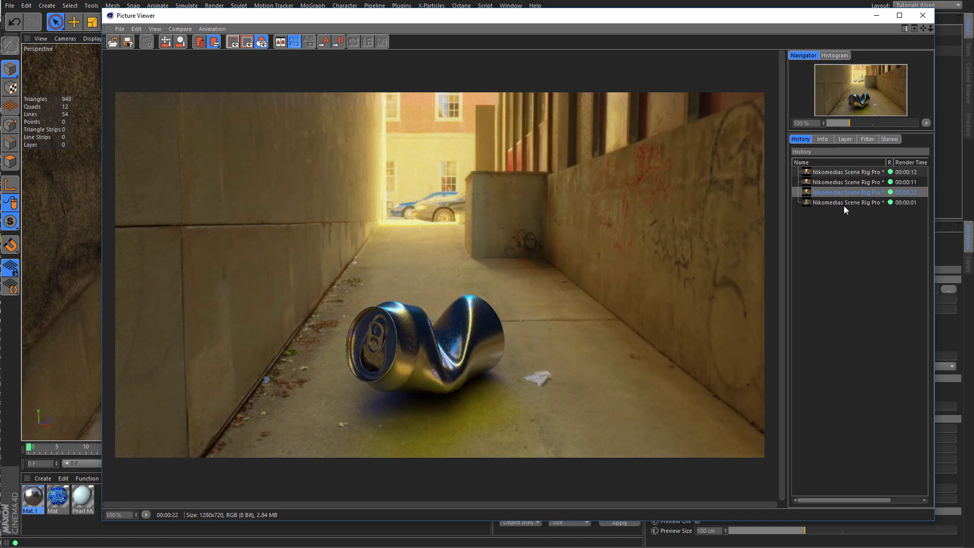
click(921, 16)
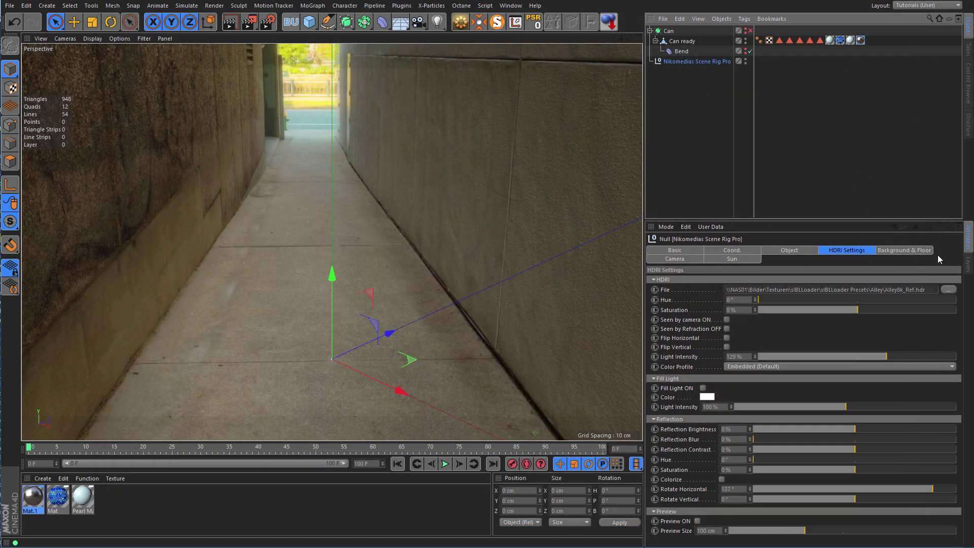